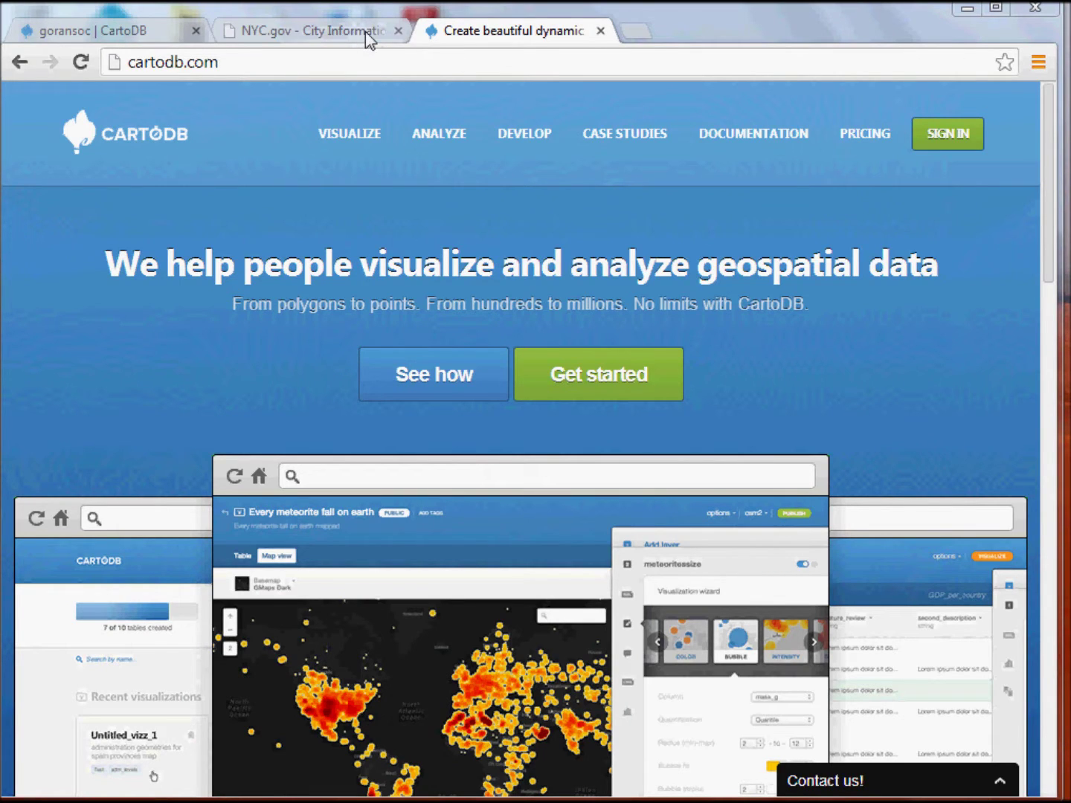
Search the web for "nyc community health survey" in a new tab and open the NYC.gov Community Health Survey page
left_click(632, 33)
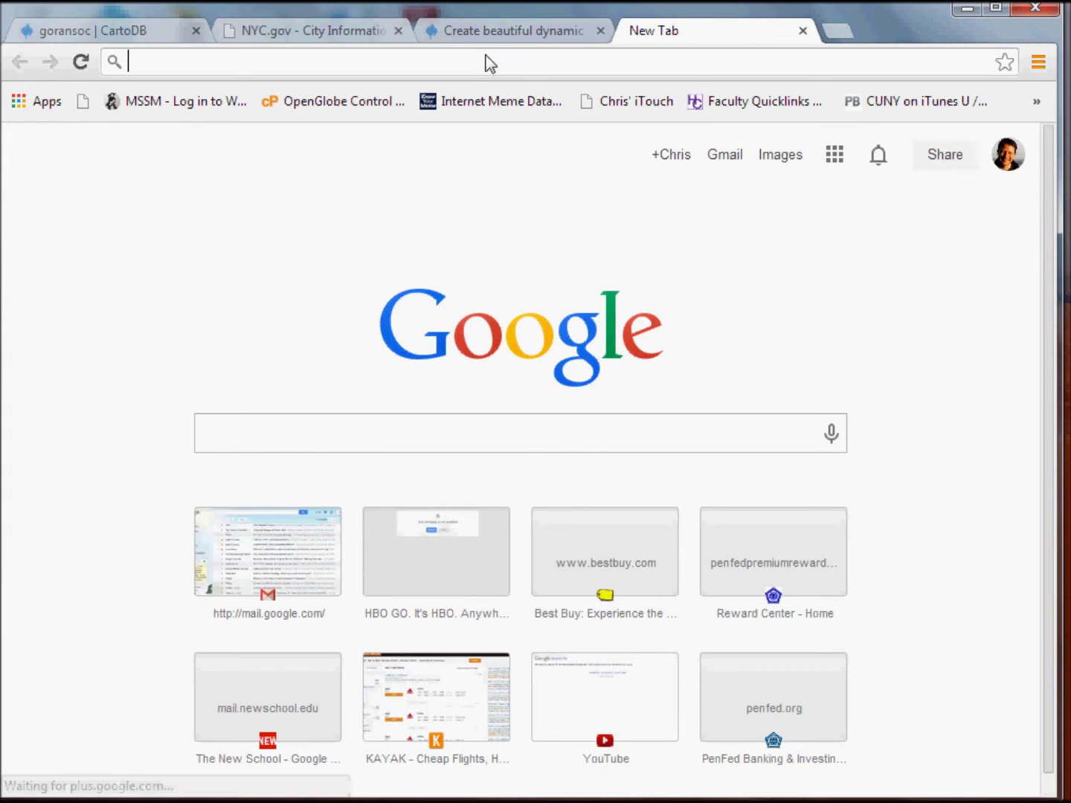
left_click(324, 432)
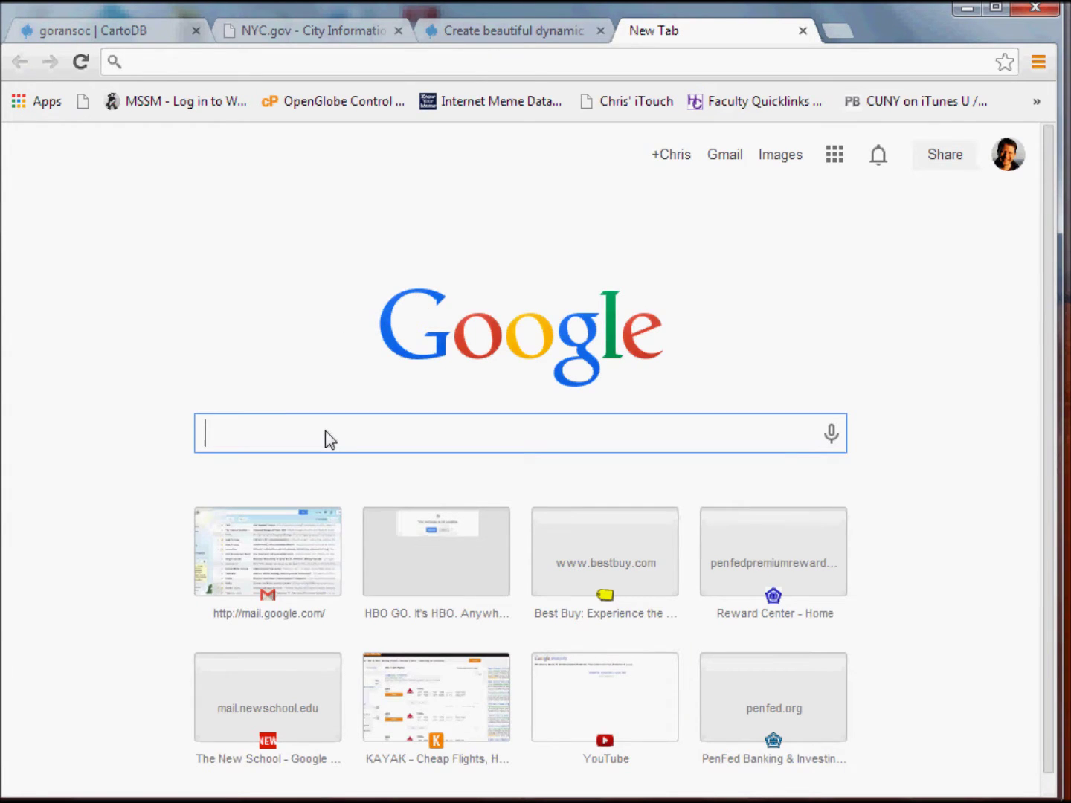
type("nyc")
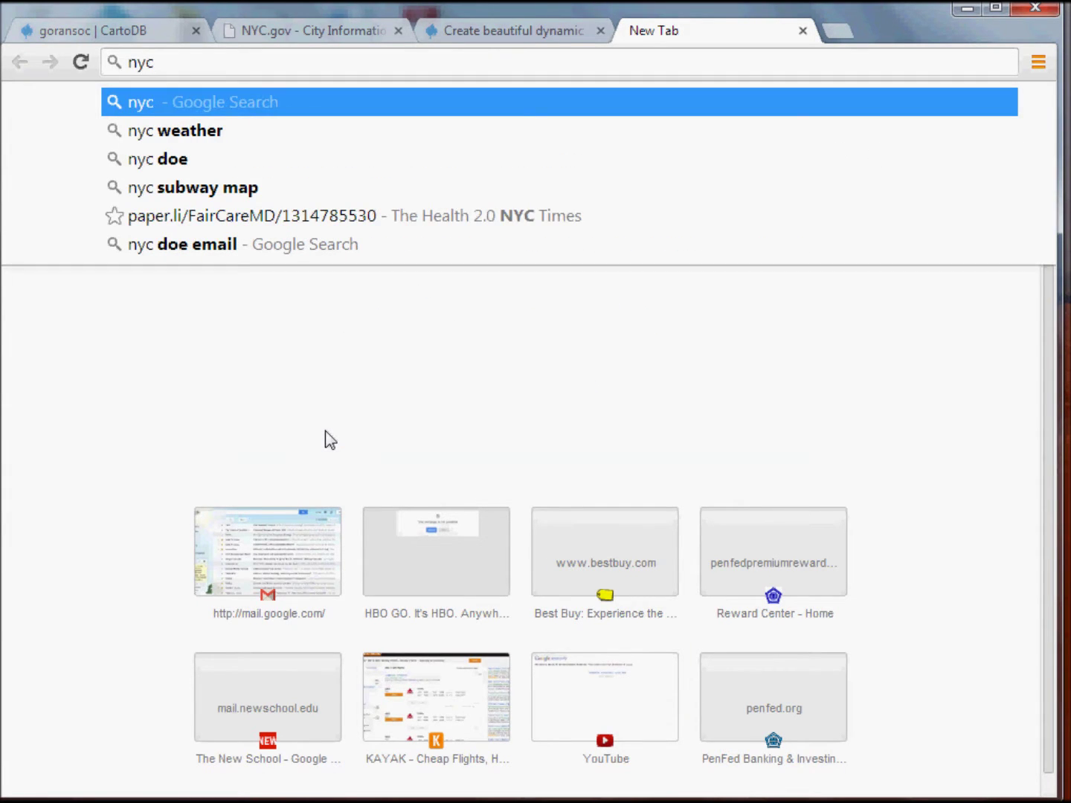
type(" community")
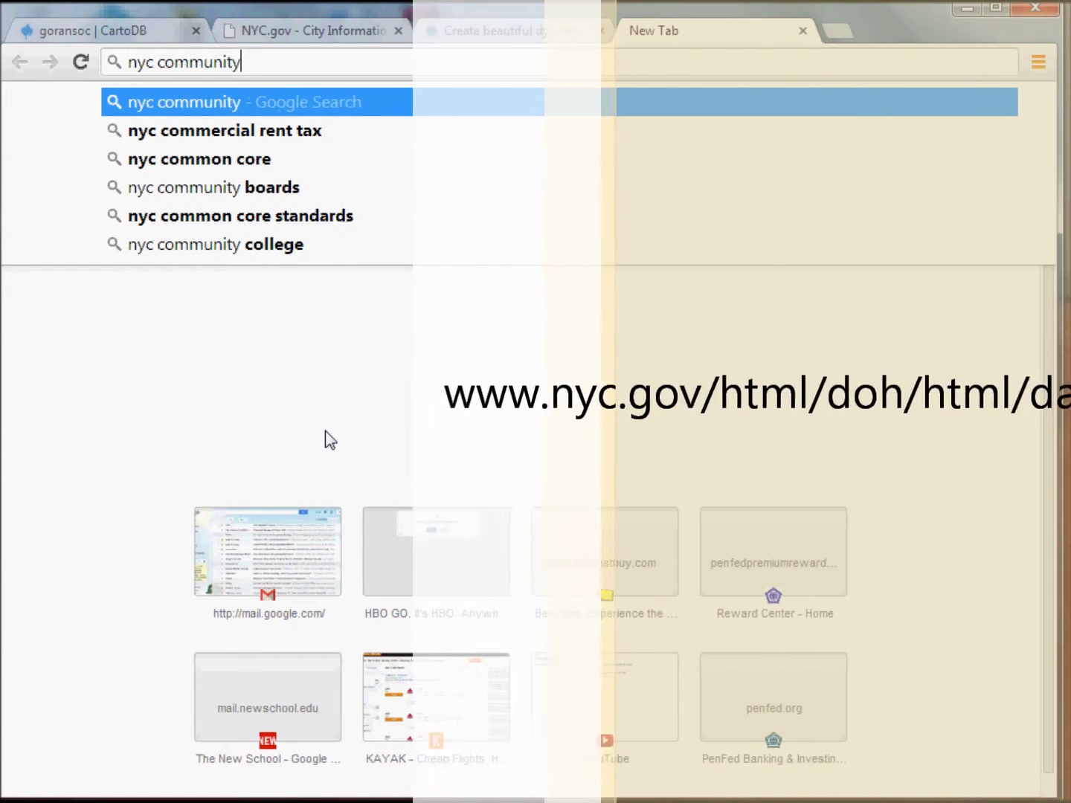
type("health surve")
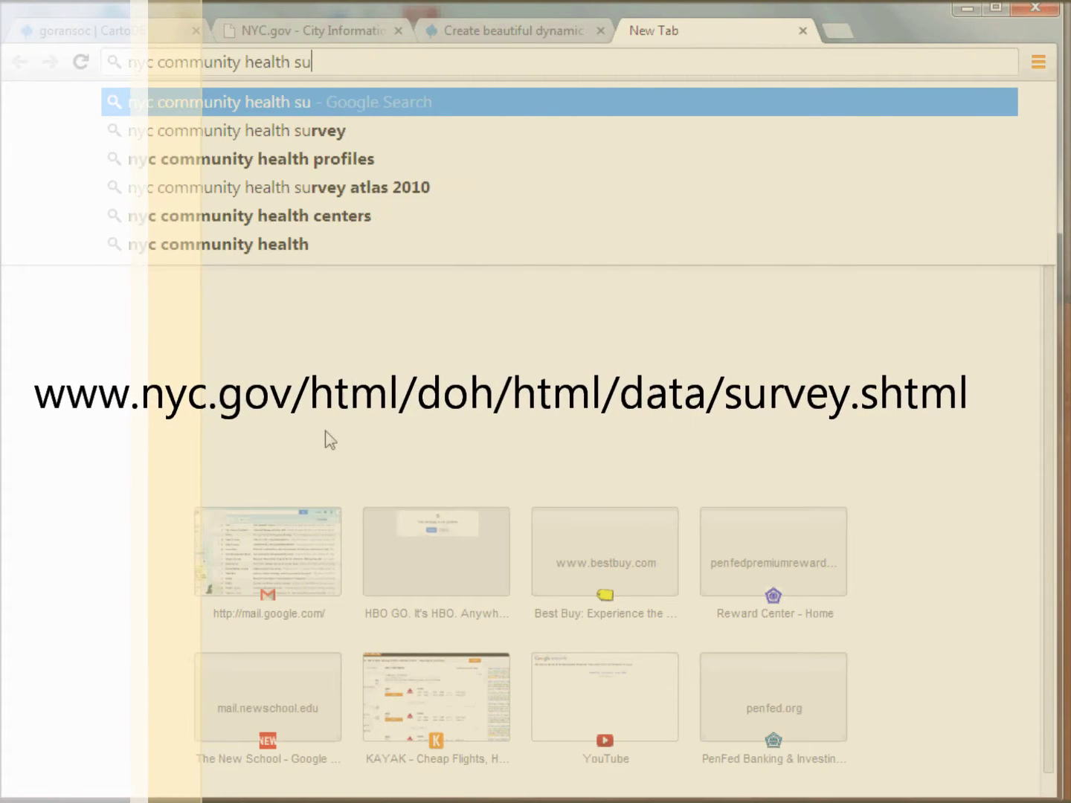
type("y")
key("Return")
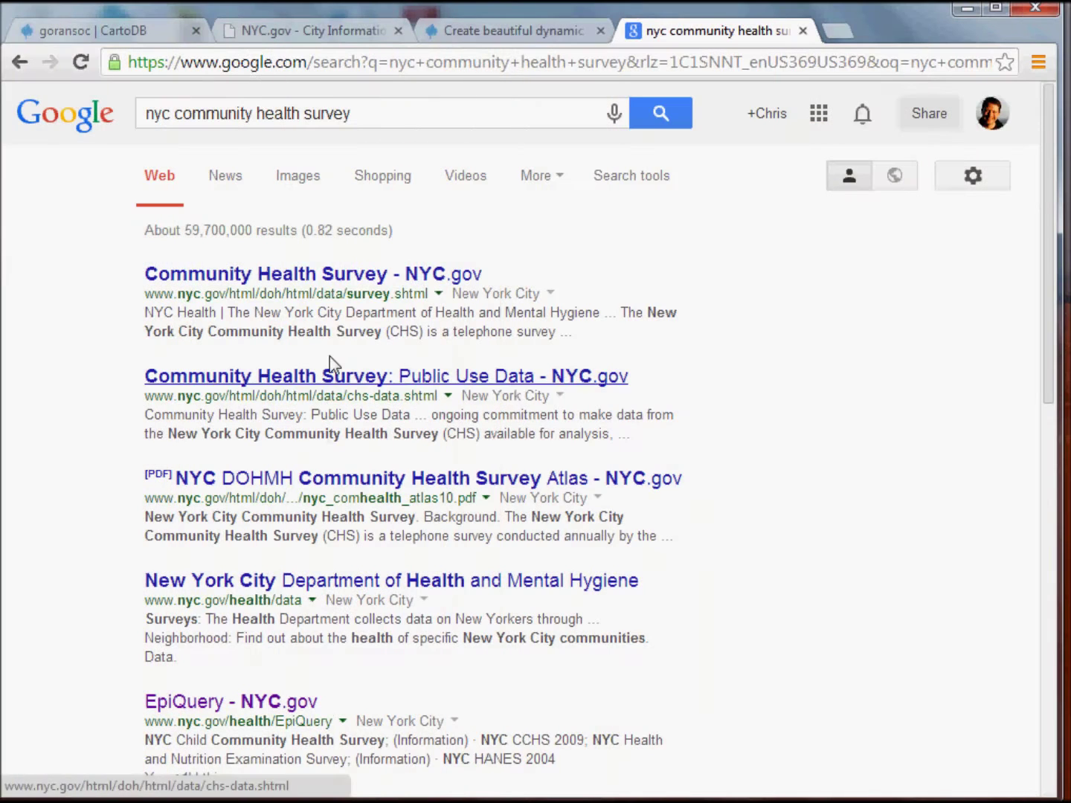
left_click(338, 283)
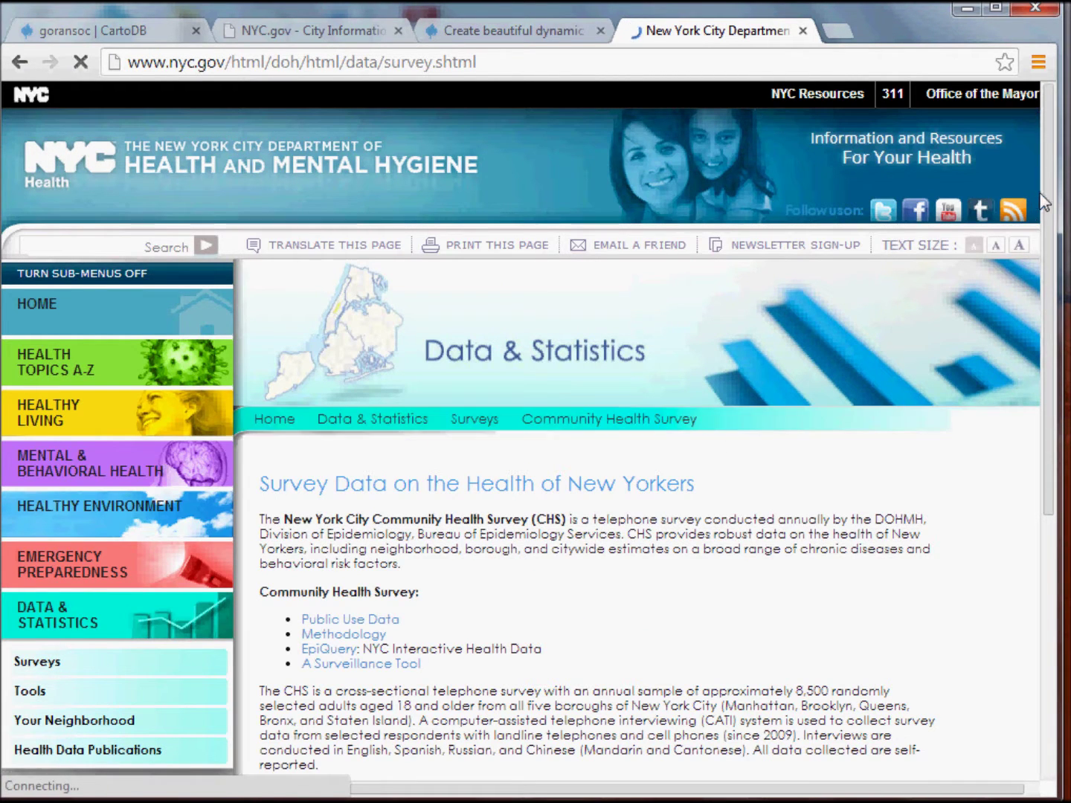
Go to EpiQuery: NYC Interactive Health Data and open its Community Health Survey module for 2012
left_click_drag(1054, 194, 1054, 248)
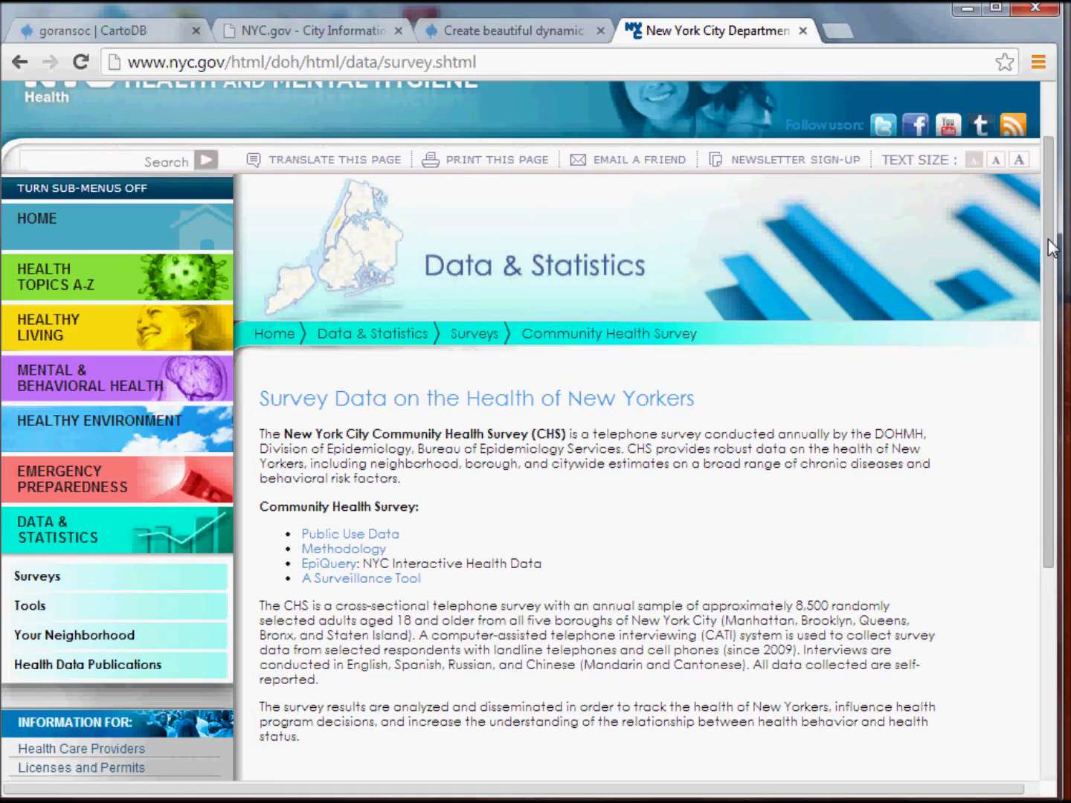
left_click_drag(1051, 248, 1060, 278)
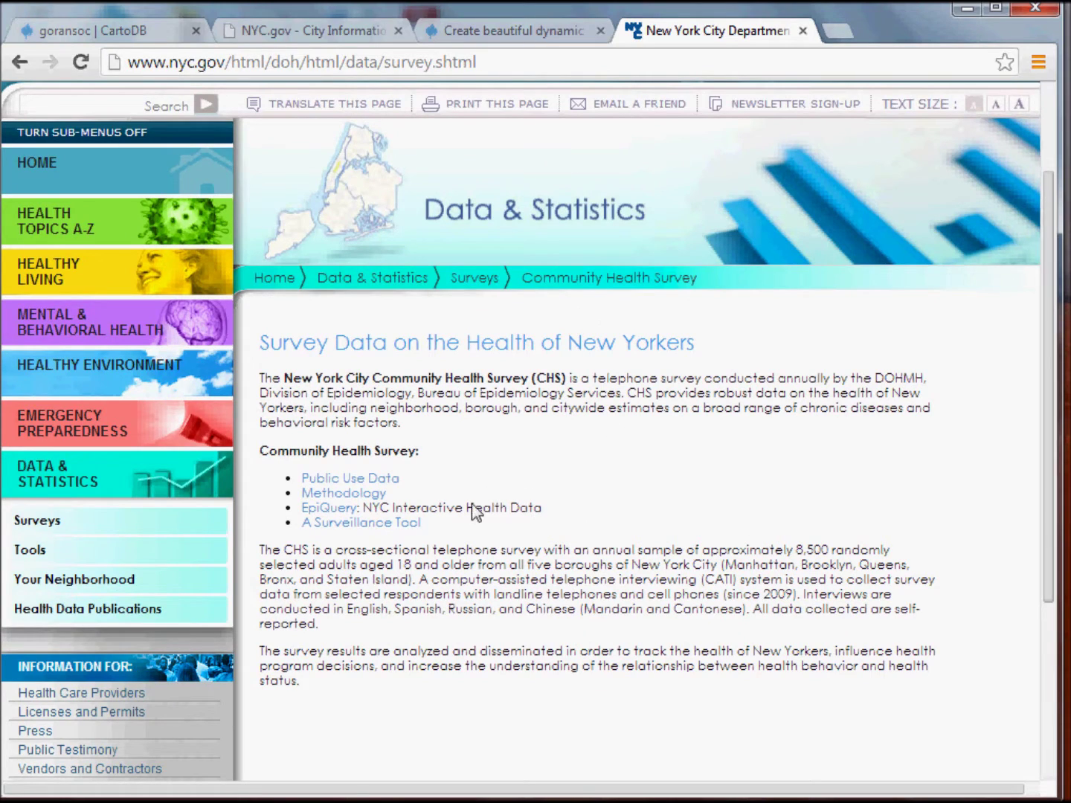
left_click(327, 506)
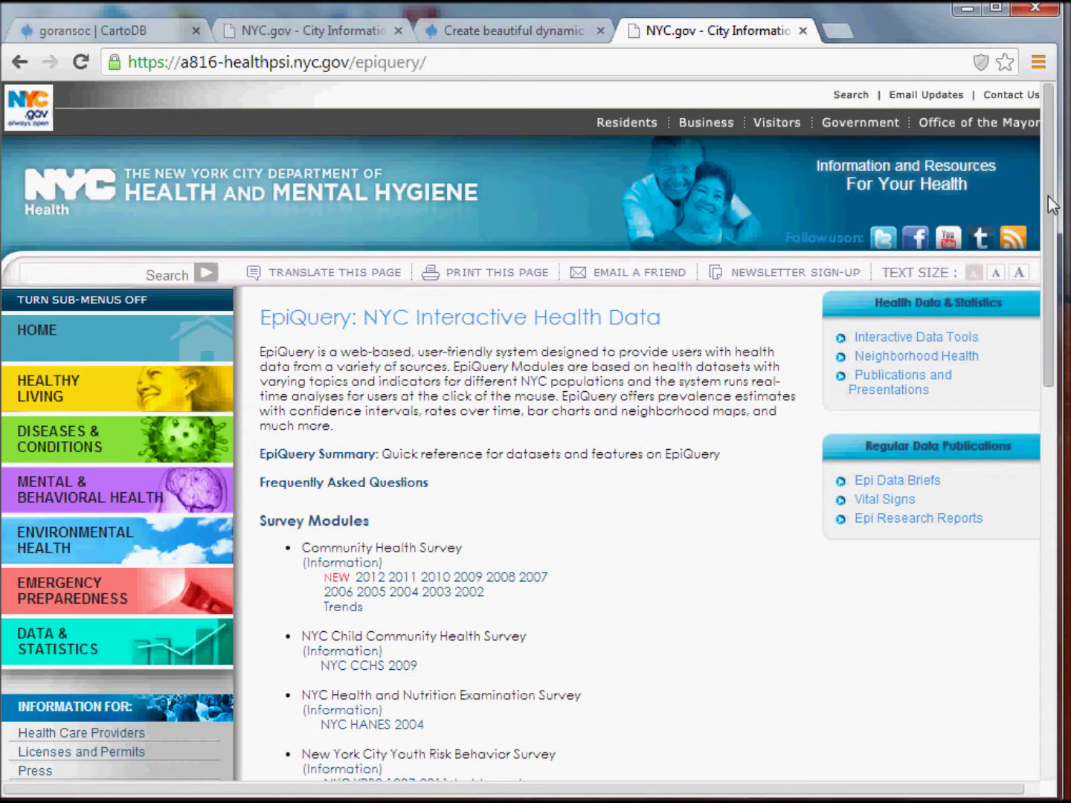
scroll(1048, 205, "down", 3)
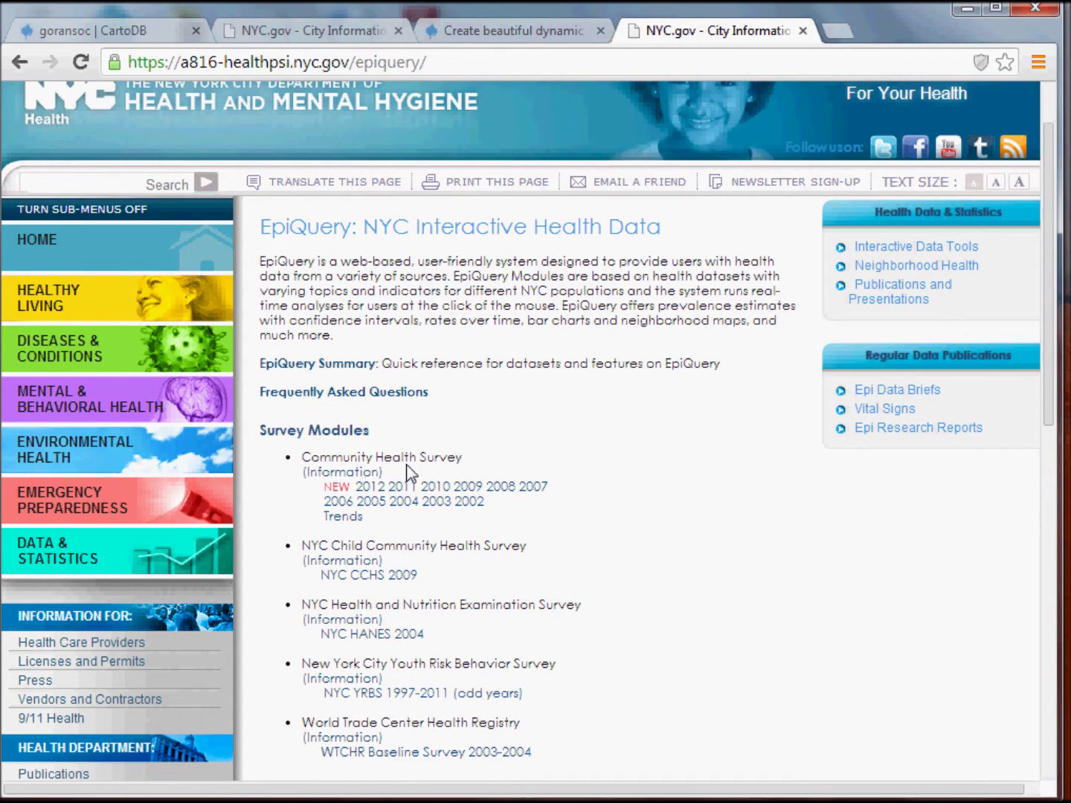
left_click(375, 494)
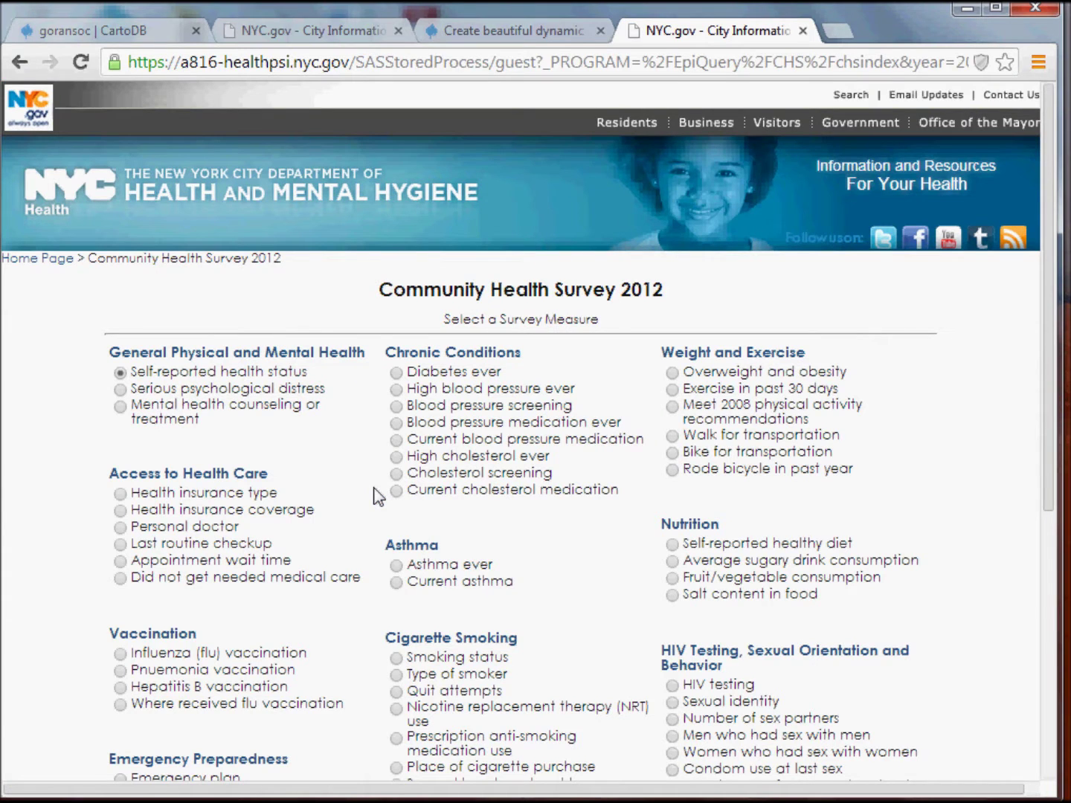
Choose Cockroaches under Environmental Health as the survey measure and submit the query
left_click_drag(1049, 308, 1047, 427)
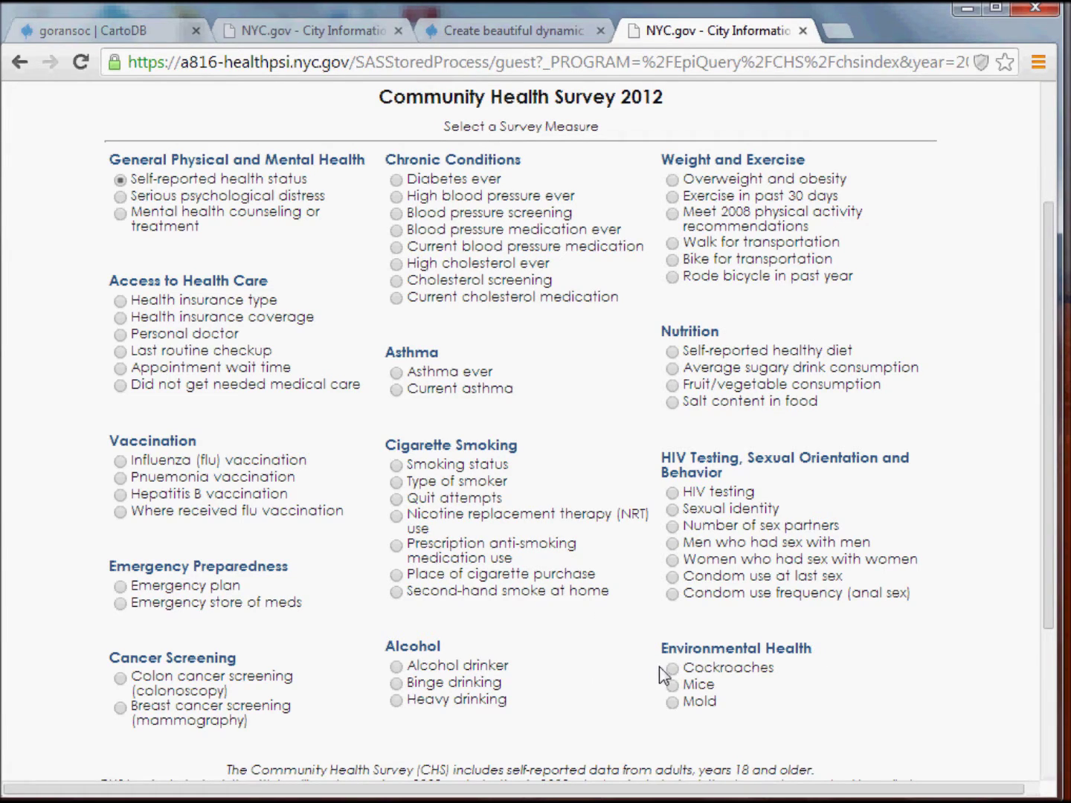
mouse_move(674, 675)
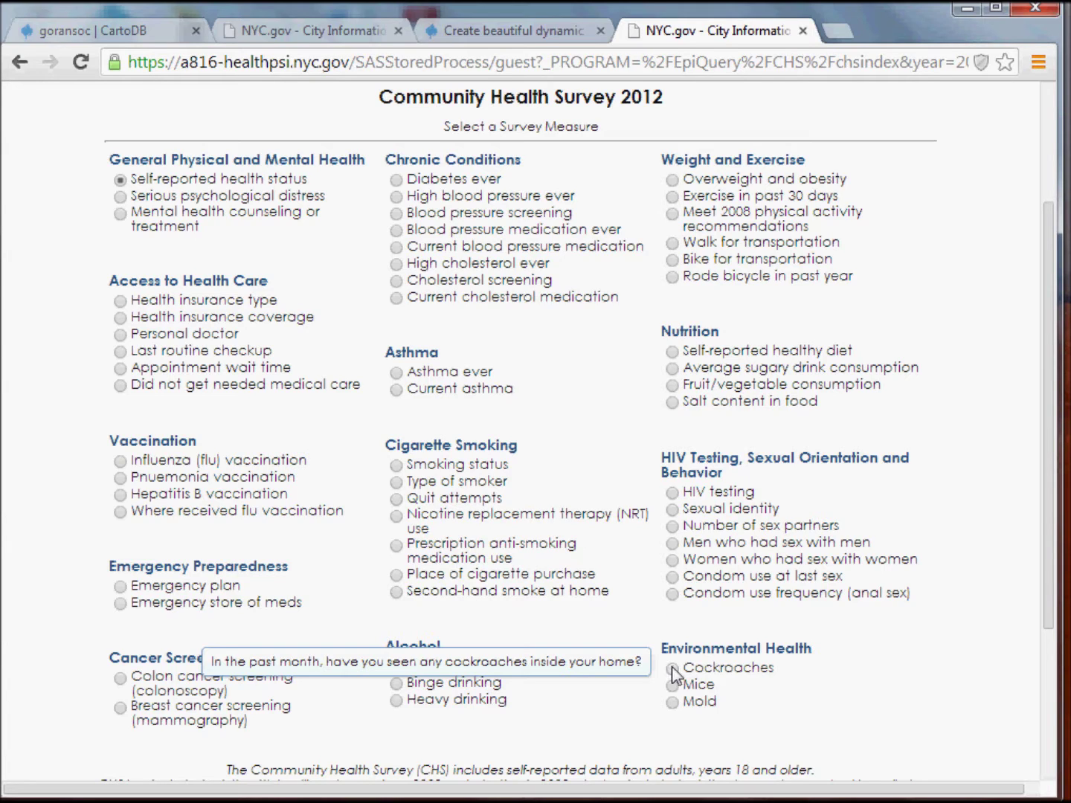
left_click(673, 669)
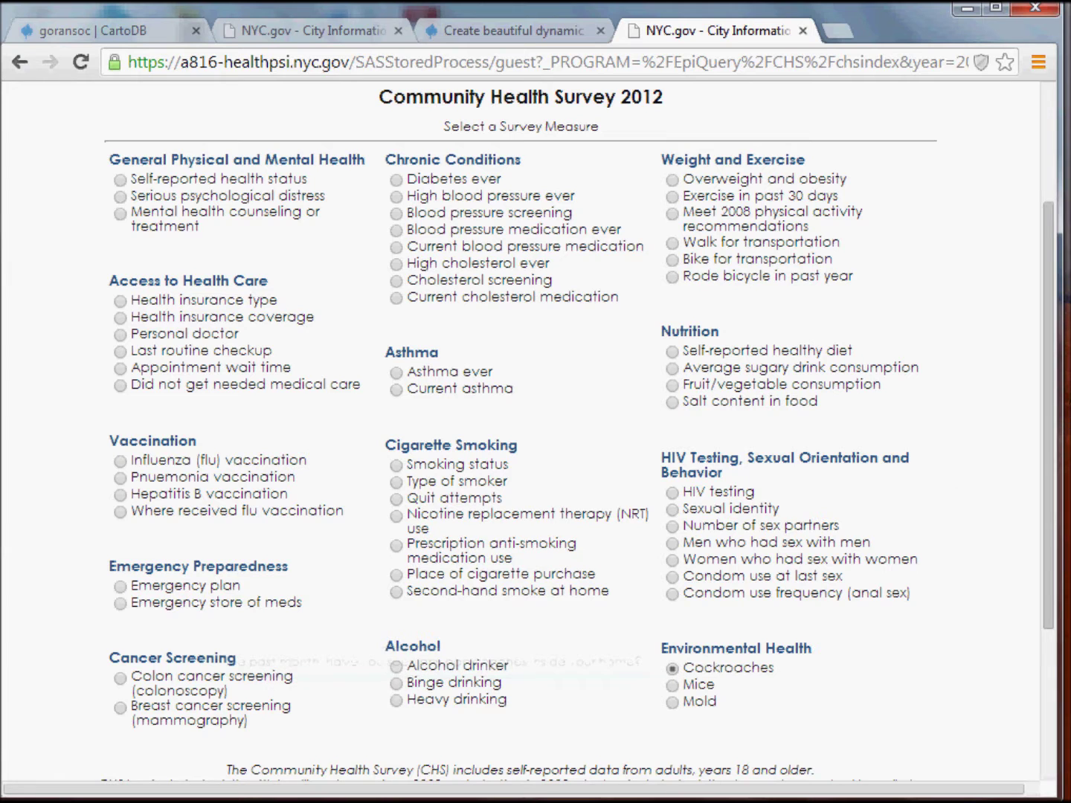
left_click_drag(1049, 374, 1053, 484)
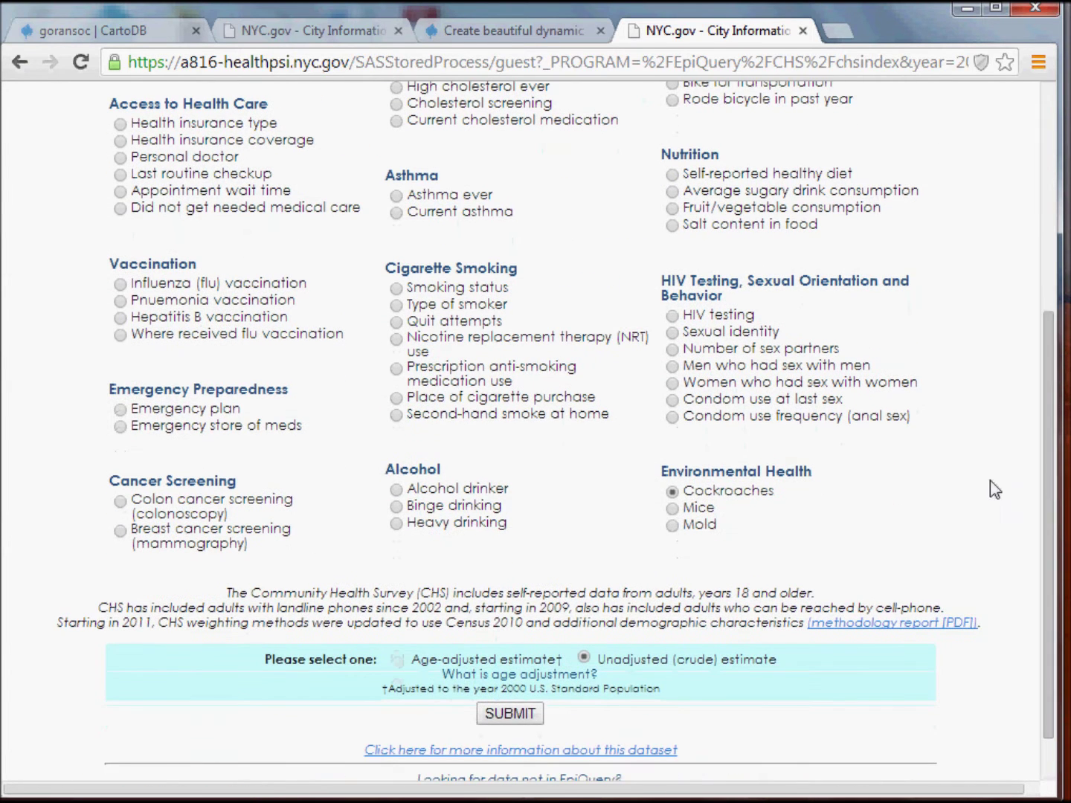
left_click(511, 713)
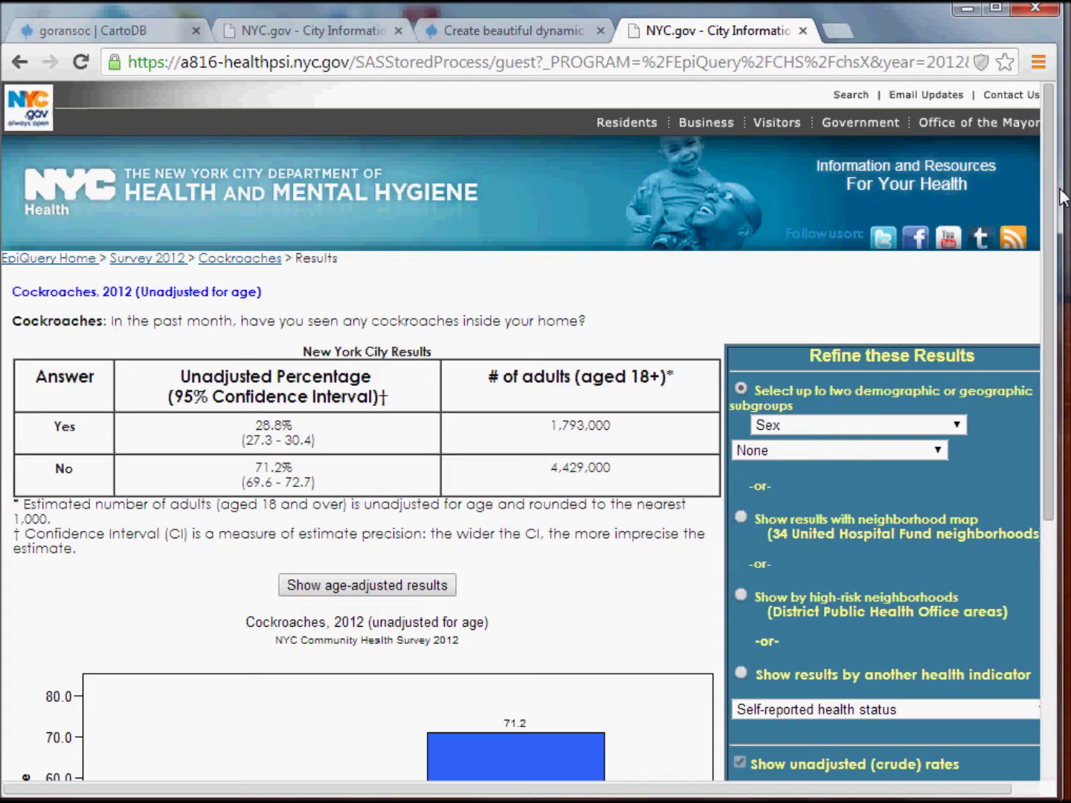
Refine the cockroach results to show them with the neighborhood map of the 34 United Hospital Fund neighborhoods
left_click_drag(1051, 271, 1047, 378)
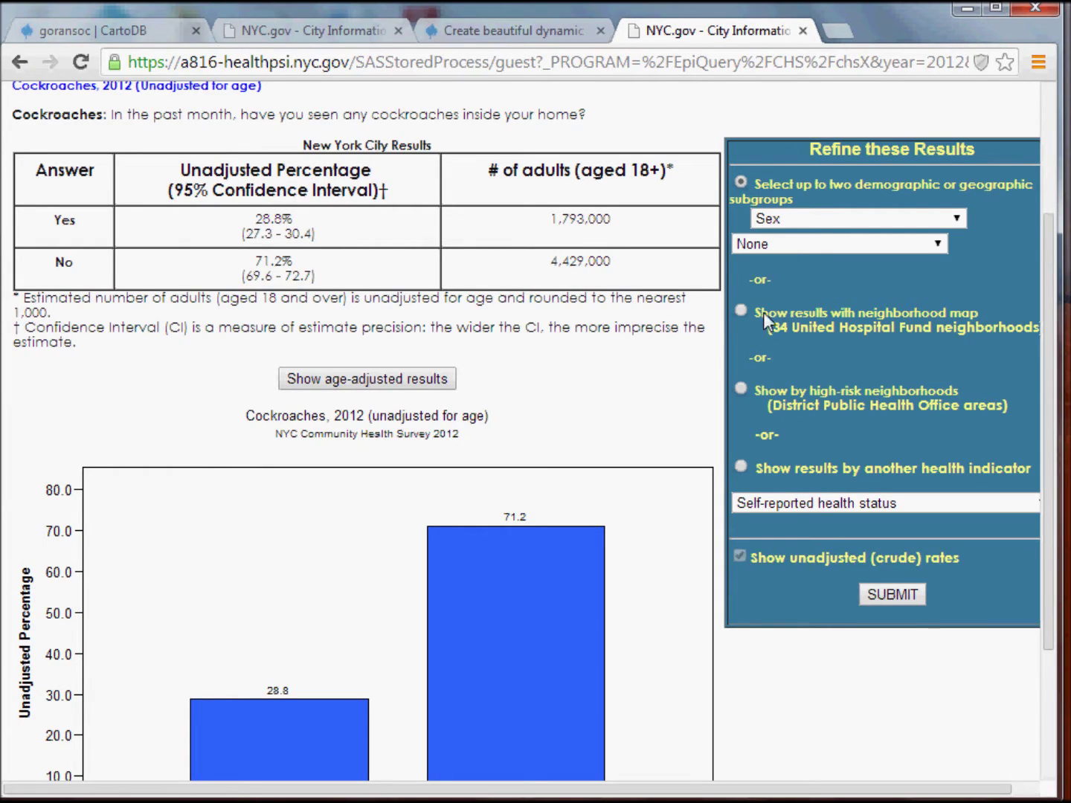
left_click(740, 312)
left_click(887, 587)
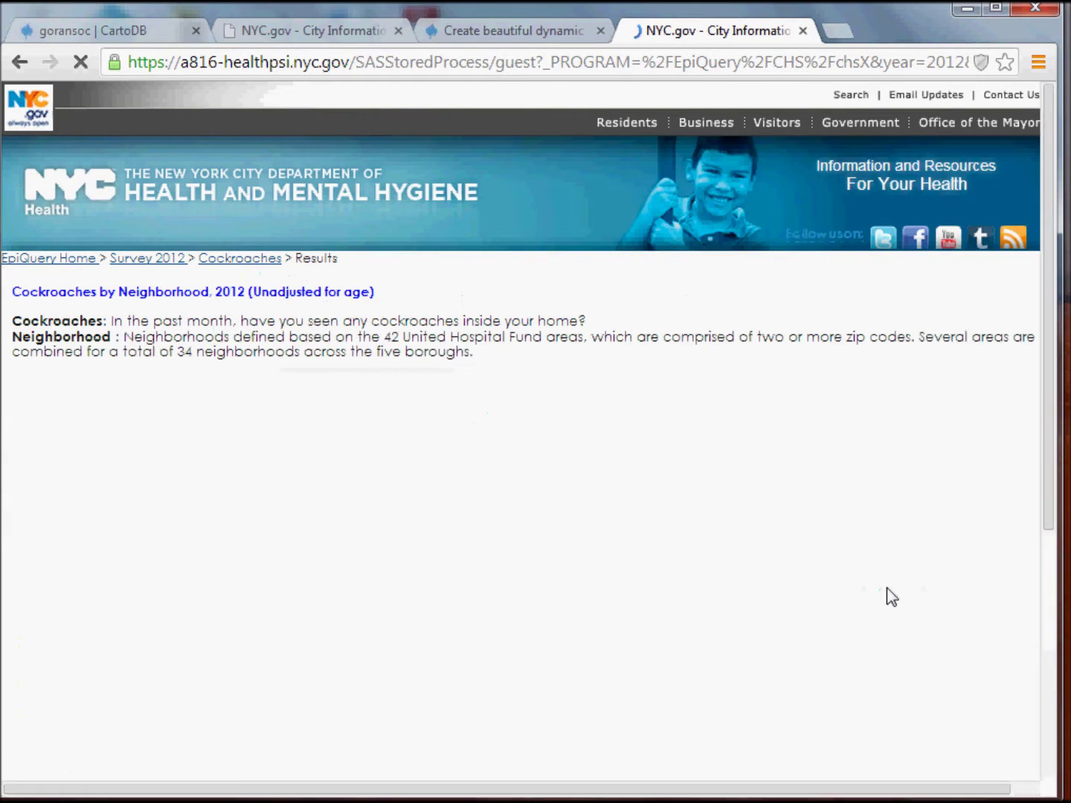
Examine the Yes and No neighborhood maps and read through the results table down to the CSV download option
left_click_drag(1054, 164, 1048, 219)
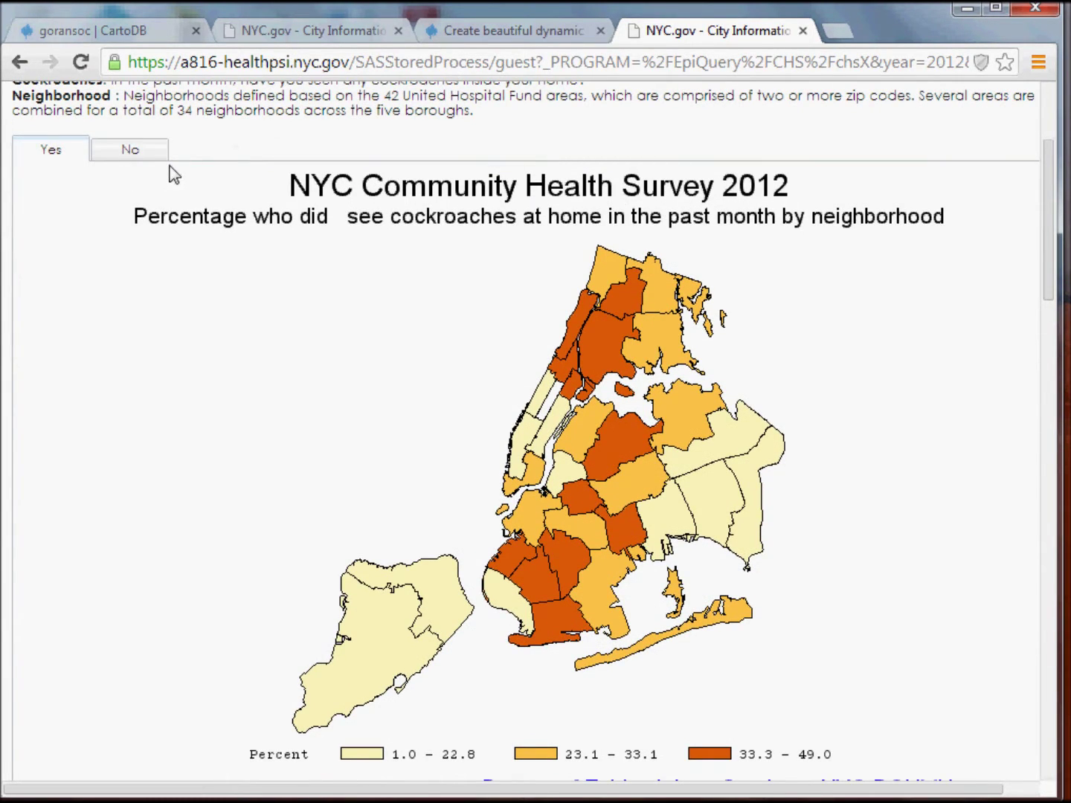
left_click_drag(1051, 237, 1051, 208)
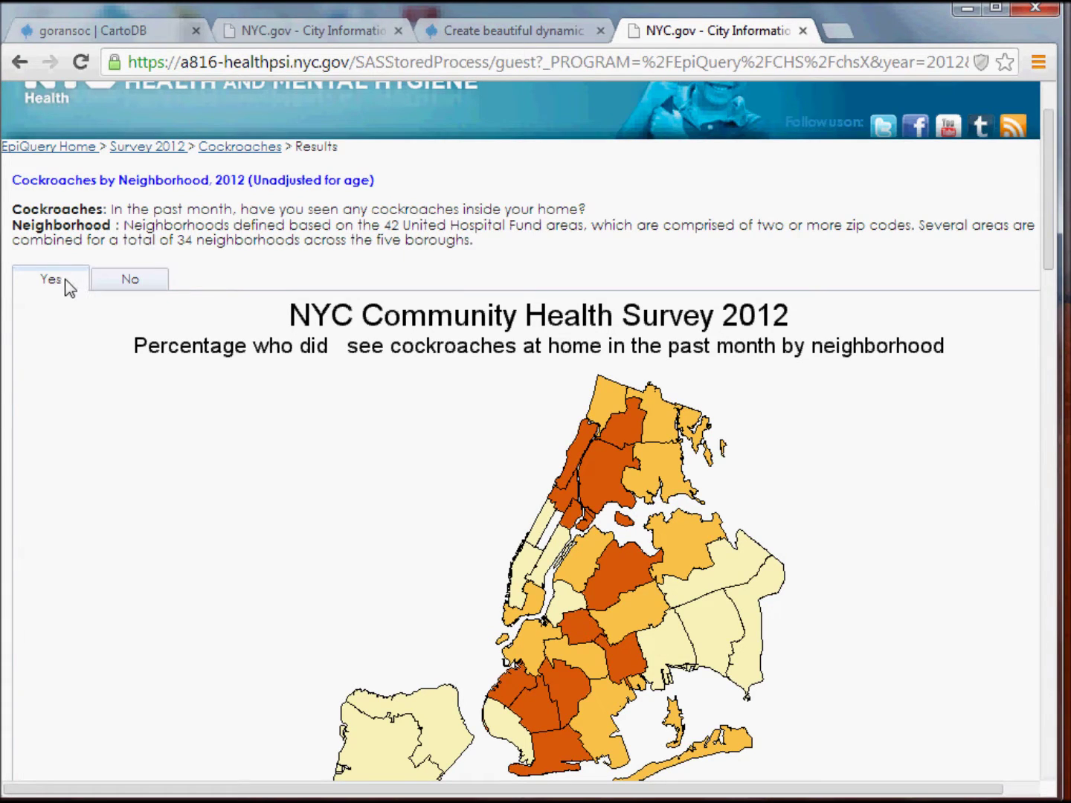
left_click(131, 286)
left_click_drag(1043, 202, 1048, 269)
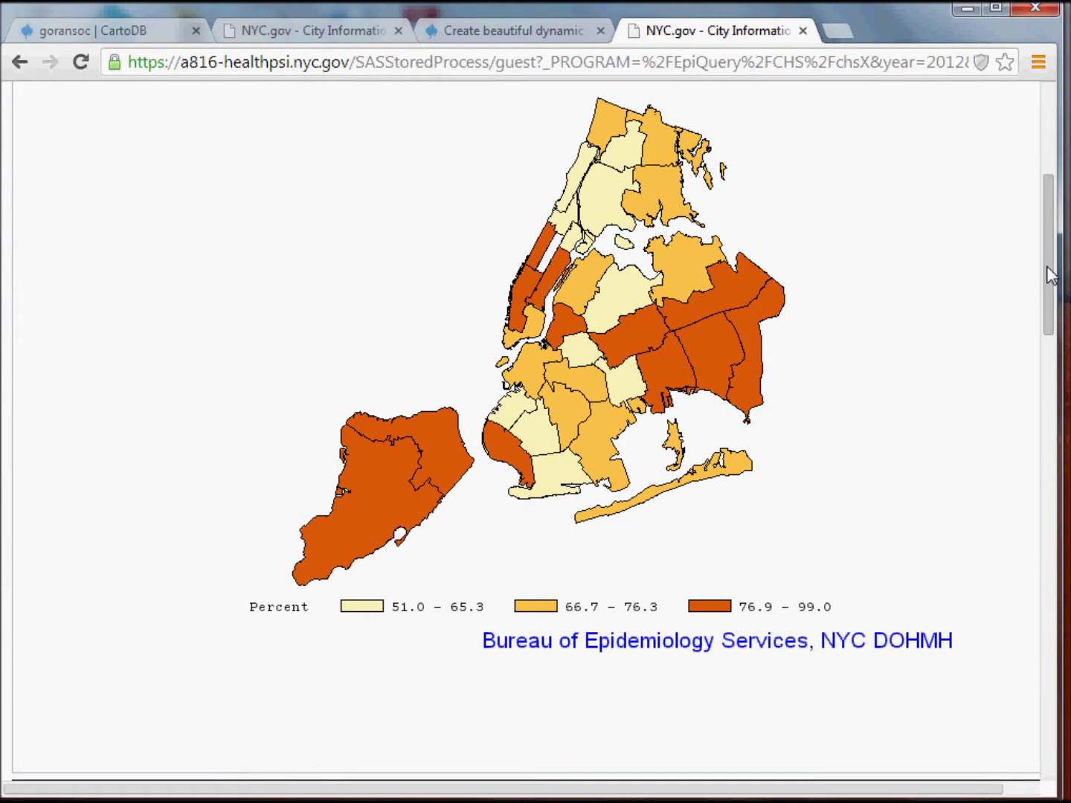
left_click_drag(1048, 275, 1039, 440)
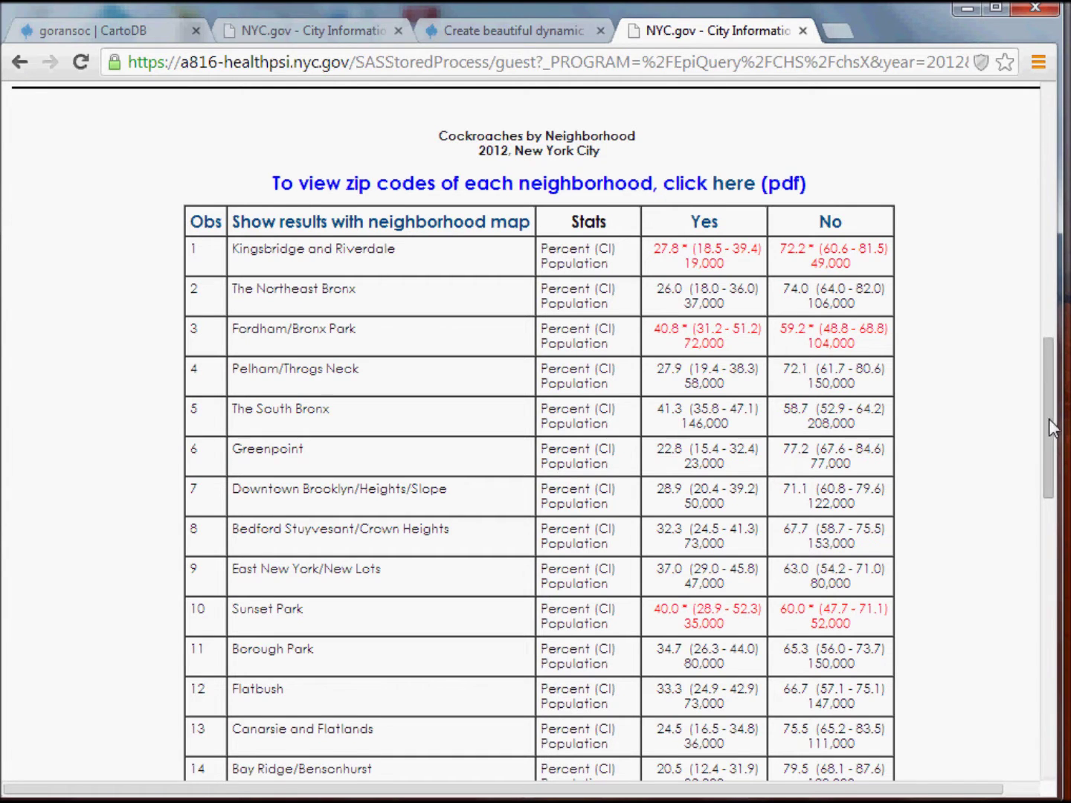
scroll(1052, 440, "down", 1)
left_click_drag(1054, 442, 1045, 700)
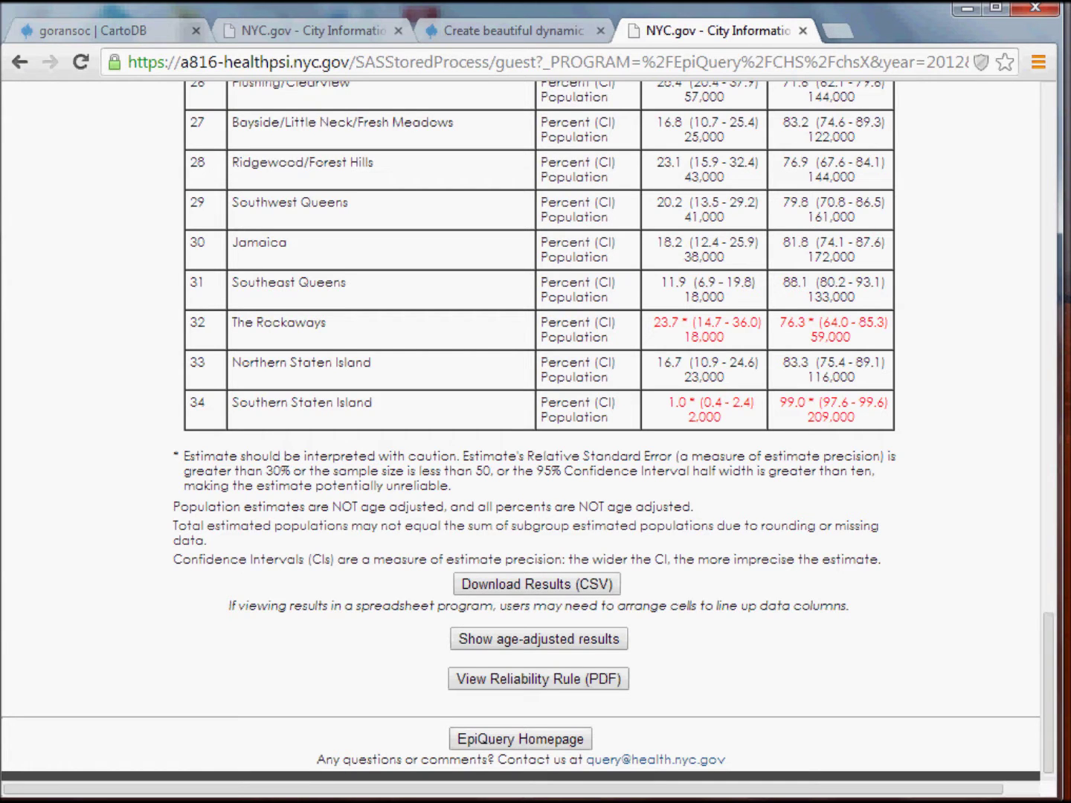
Switch to the export (1) workbook in Excel and enlarge its window across the screen
left_click(475, 785)
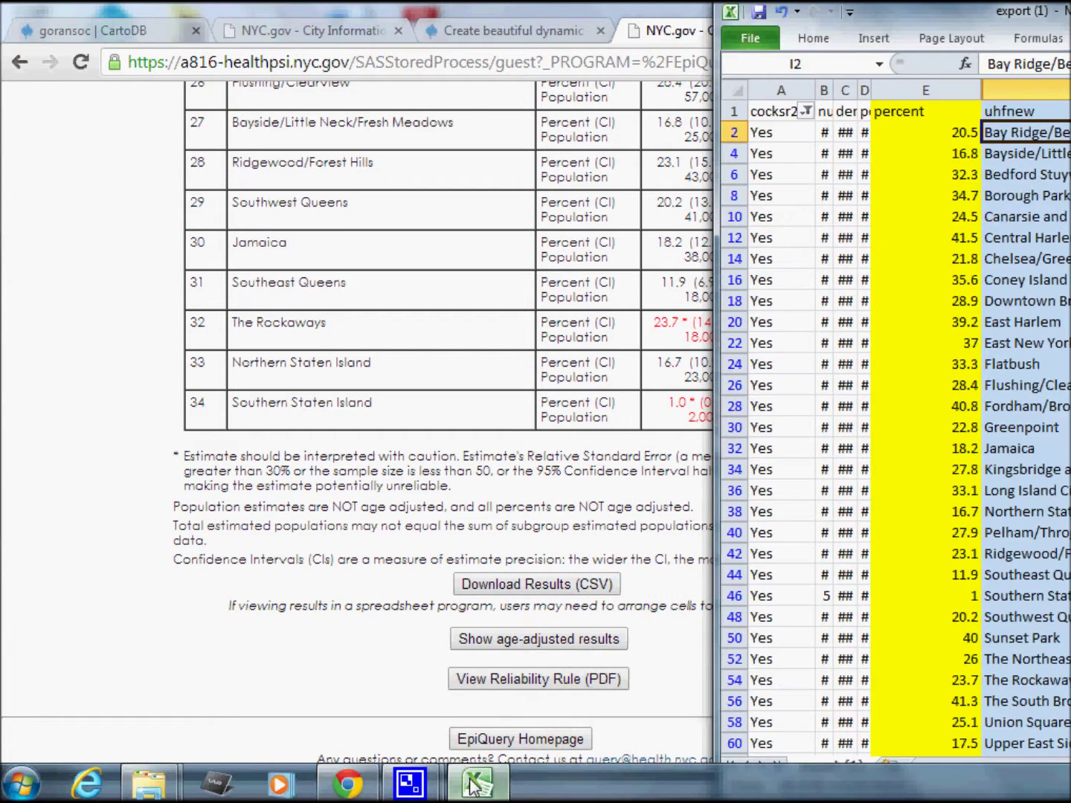
left_click_drag(894, 10, 1, 127)
left_click_drag(707, 252, 1046, 271)
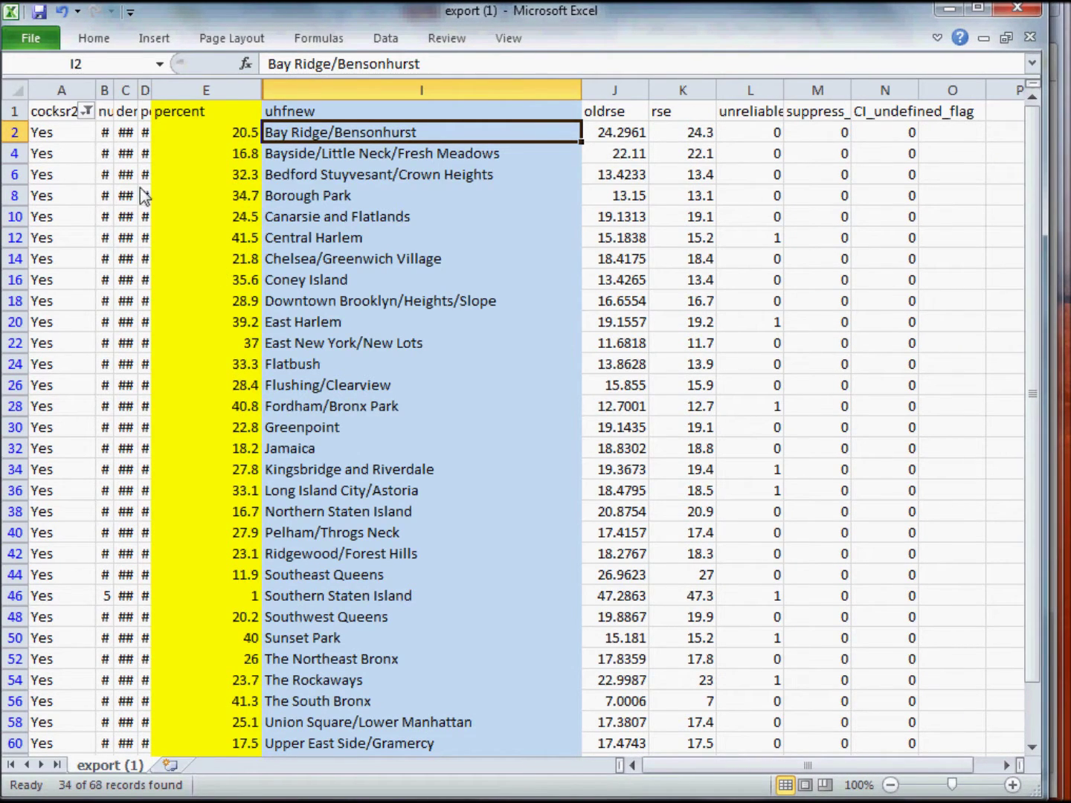
Remove the existing filter from the cocksr2 column and widen the population column D
left_click(76, 135)
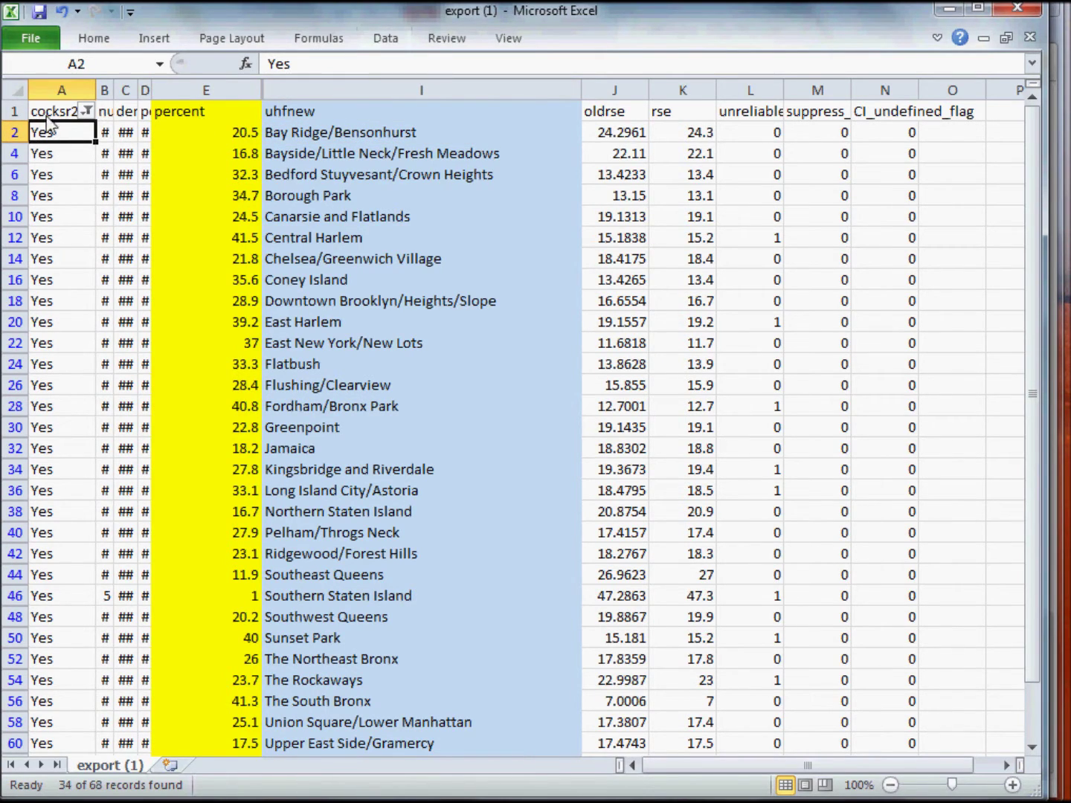
left_click(57, 92)
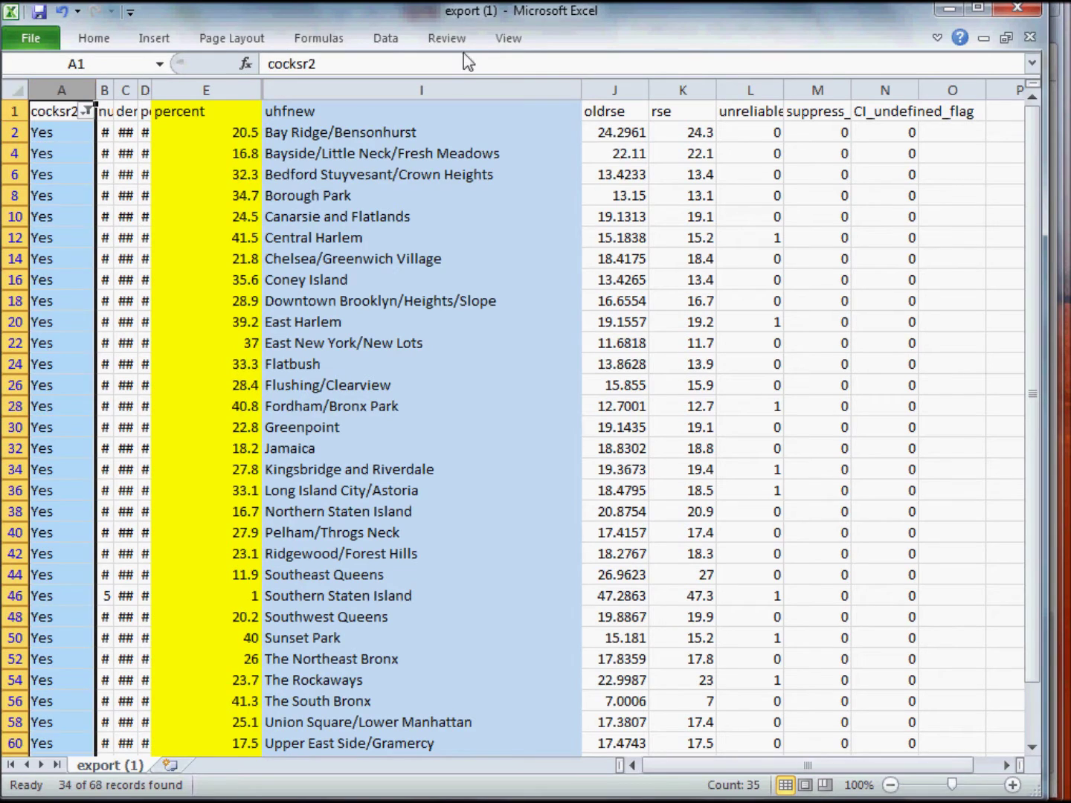
left_click(445, 38)
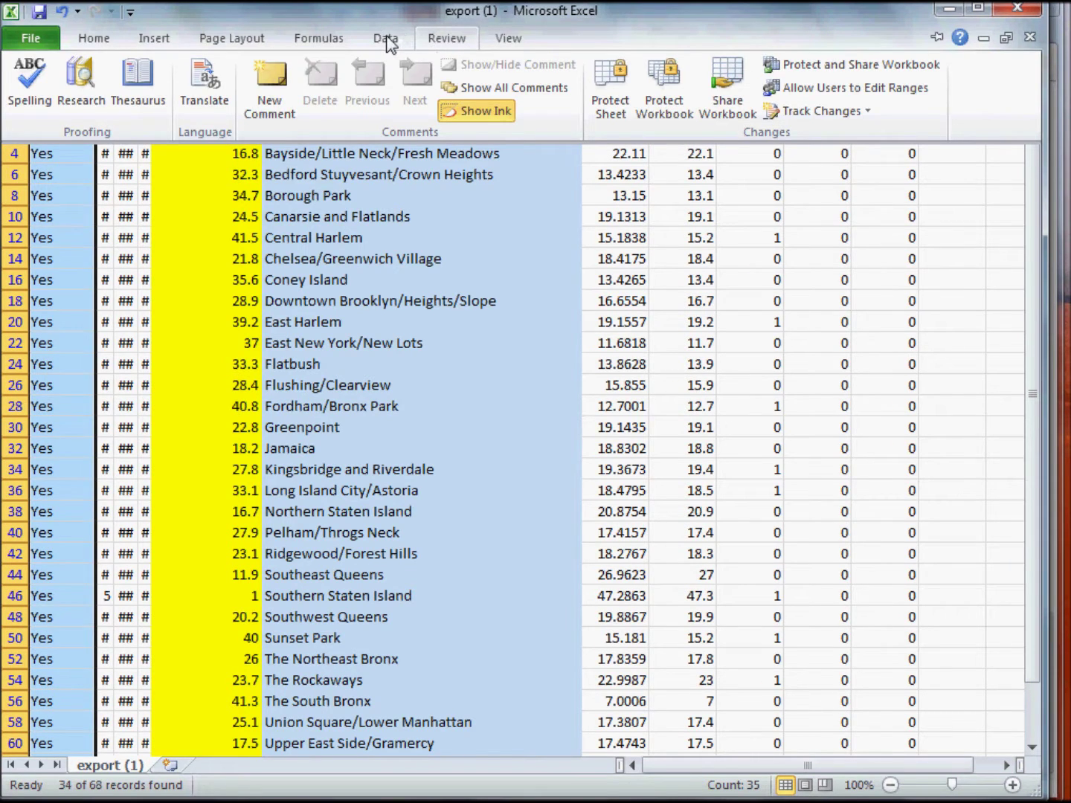
left_click(386, 39)
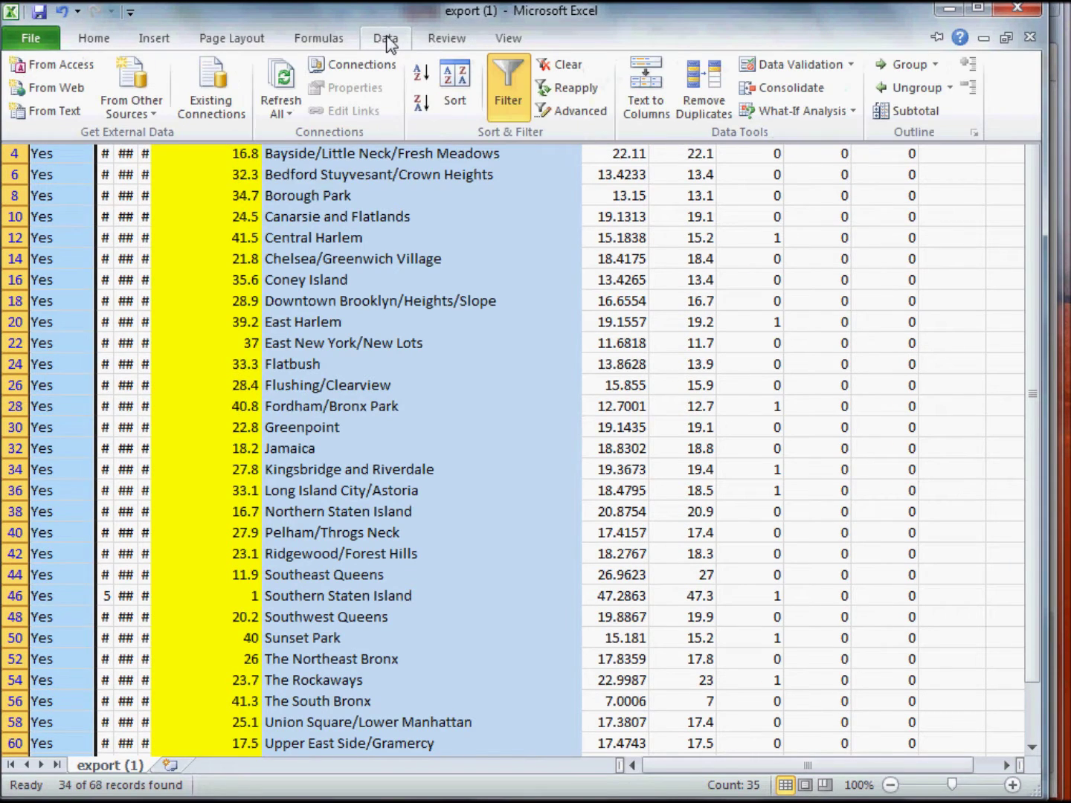
left_click(497, 91)
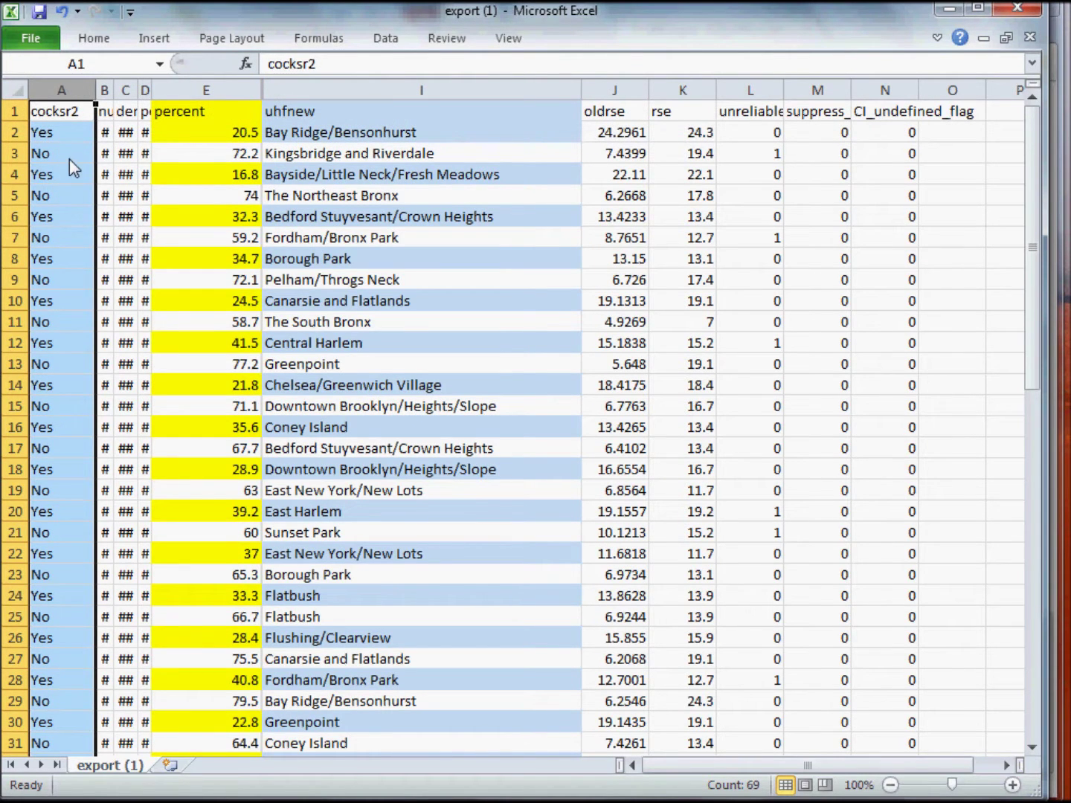
left_click_drag(151, 90, 183, 88)
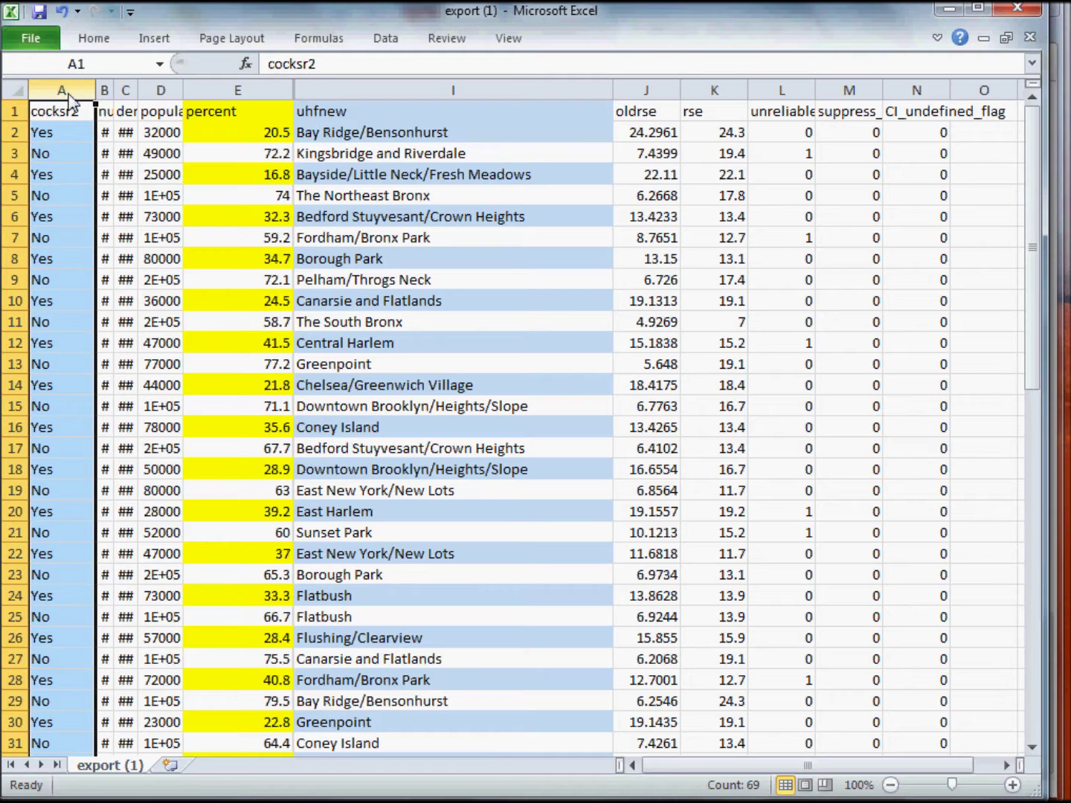
Filter the cocksr2 column to show only the Yes rows, and collapse columns B to D beside it
left_click(386, 37)
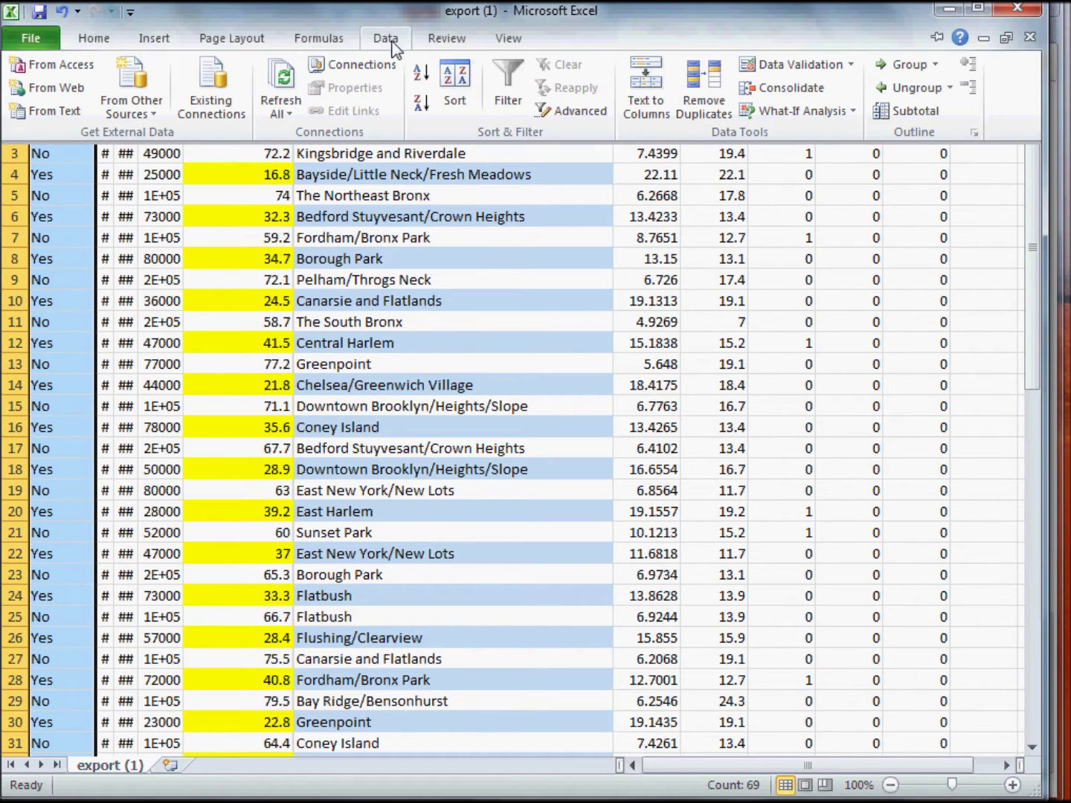
left_click(506, 90)
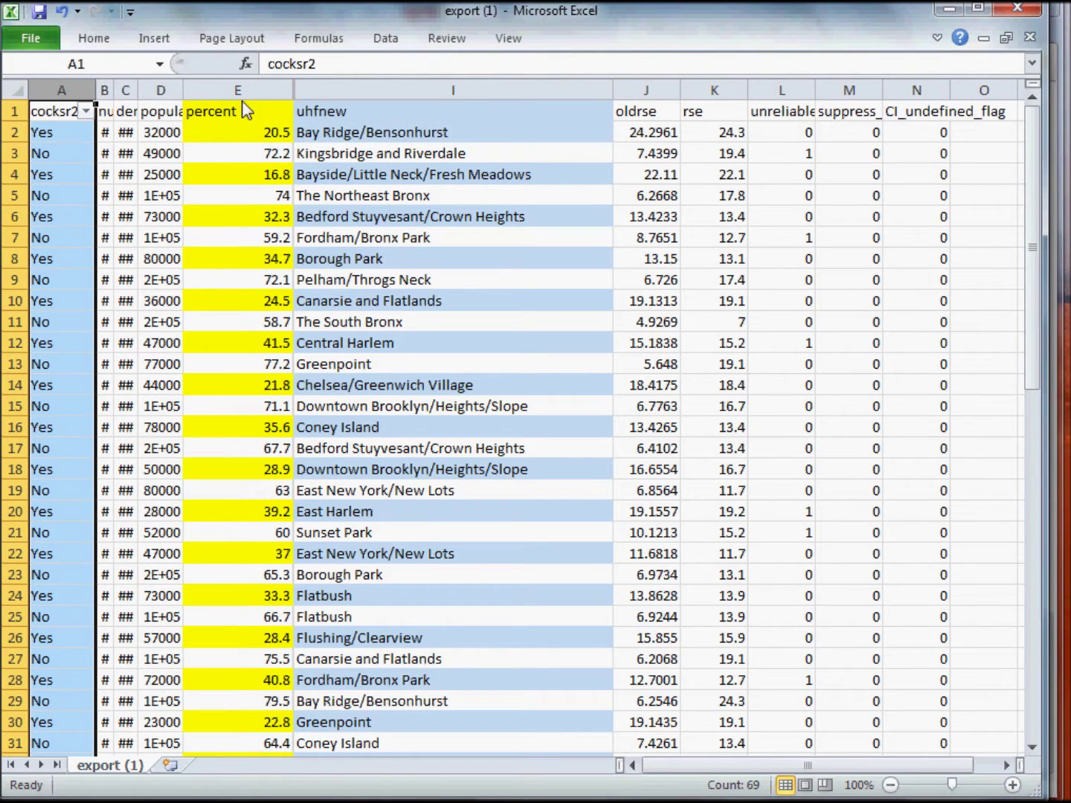
left_click(86, 111)
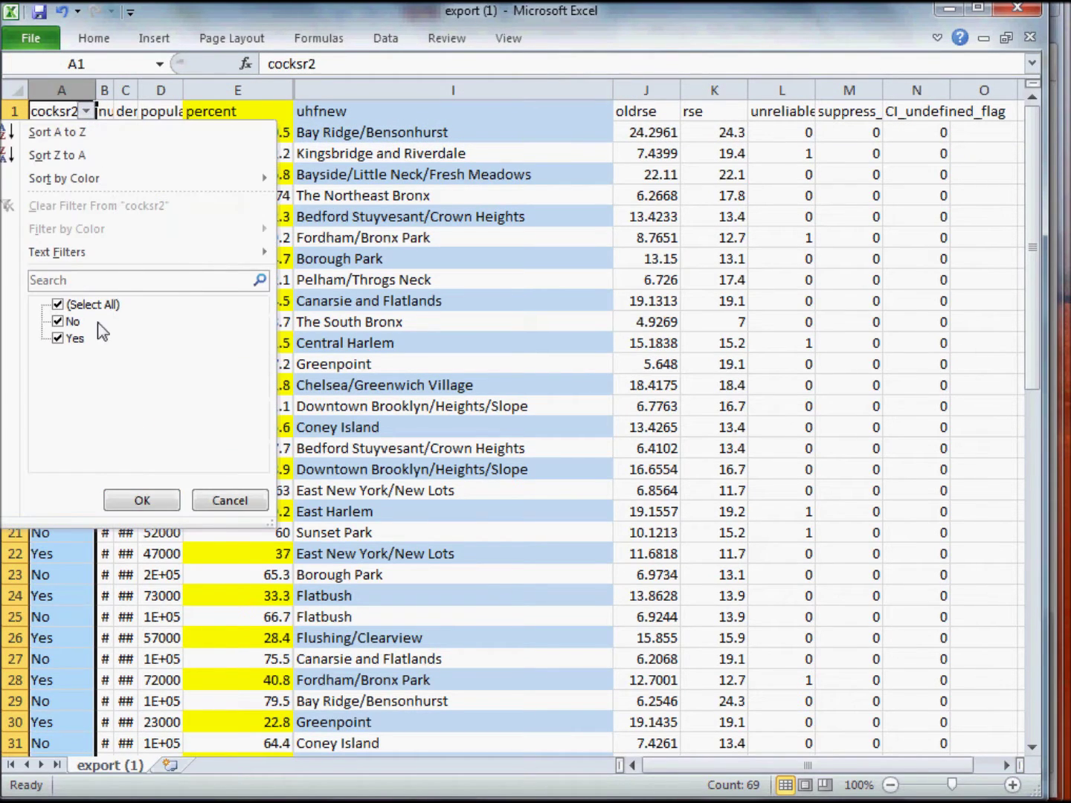
left_click(58, 321)
left_click(143, 500)
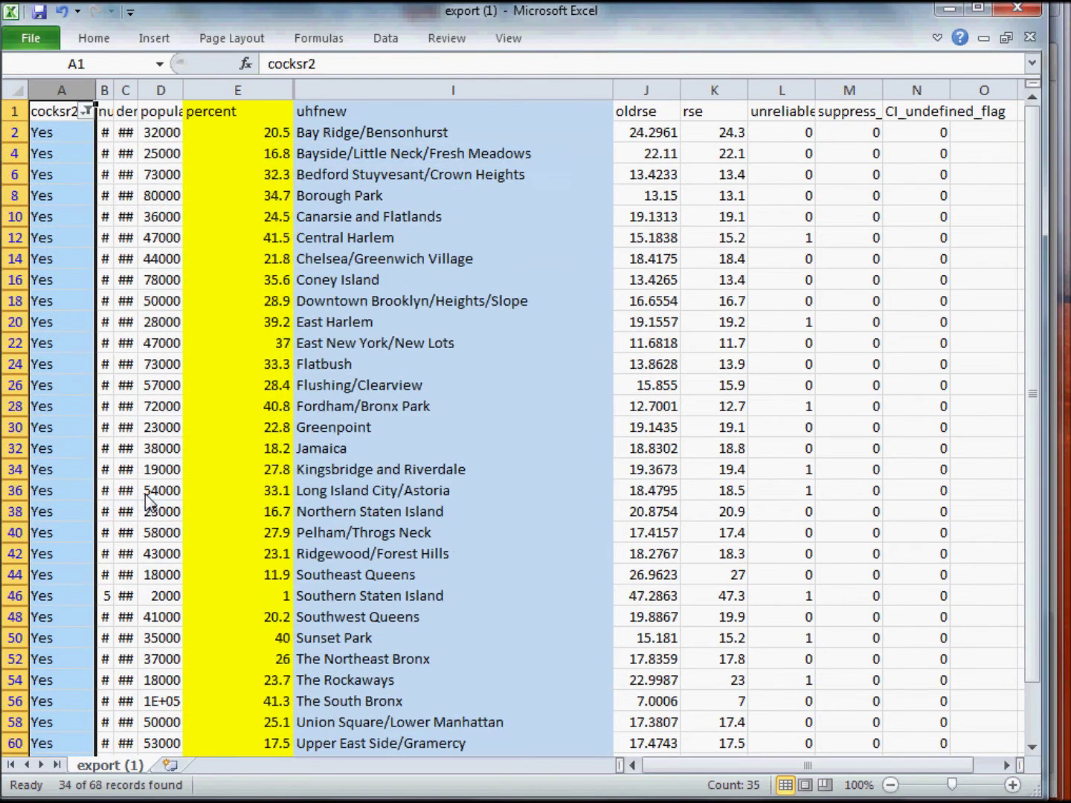
left_click_drag(184, 91, 102, 93)
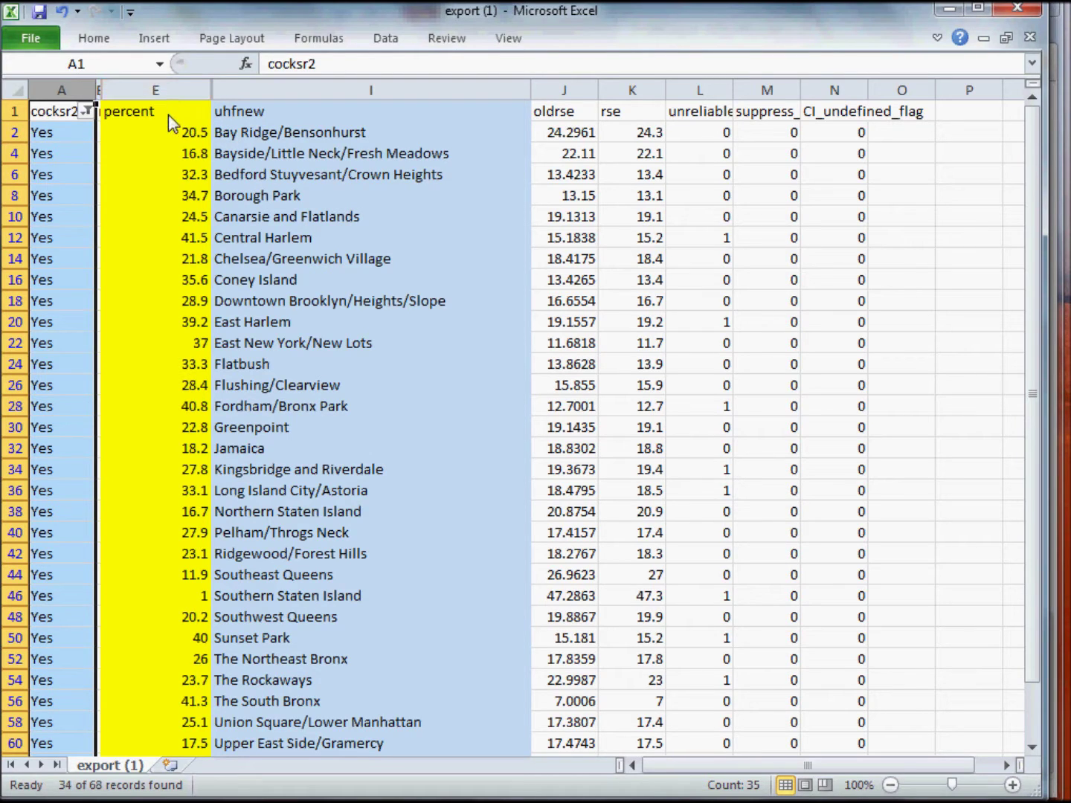
Sort the table from A to Z by the uhfnew column, expanding the selection to the adjacent data
left_click(165, 95)
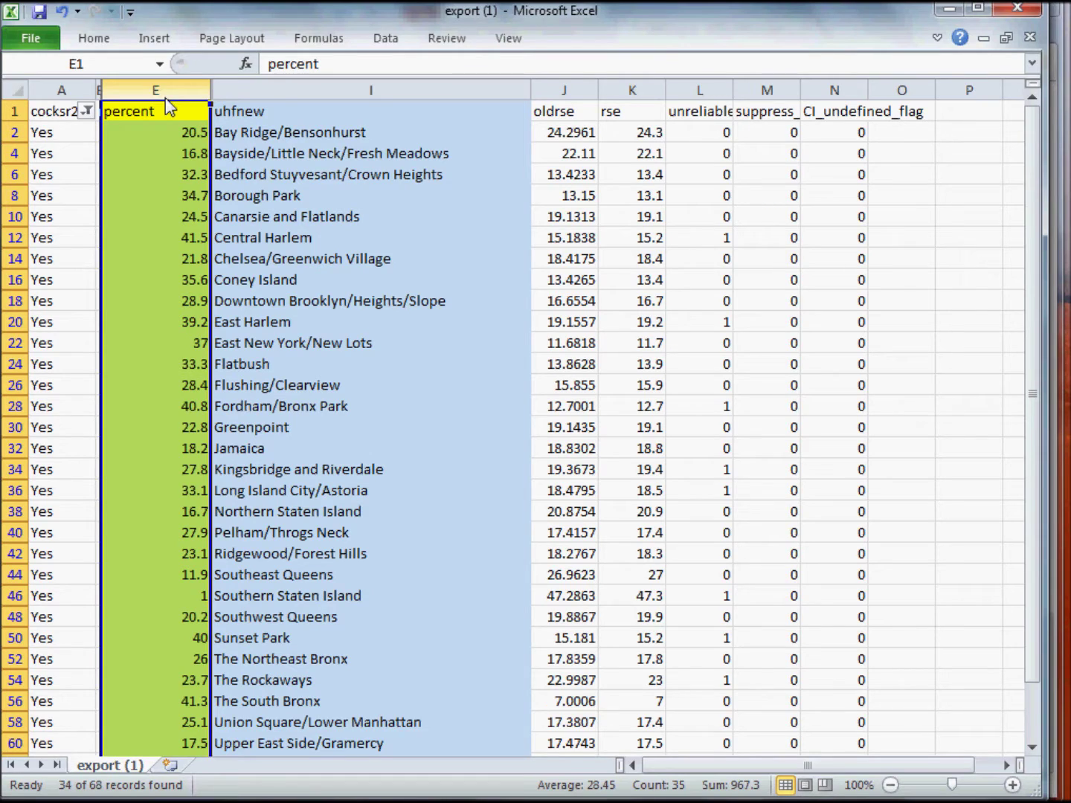
left_click(292, 90)
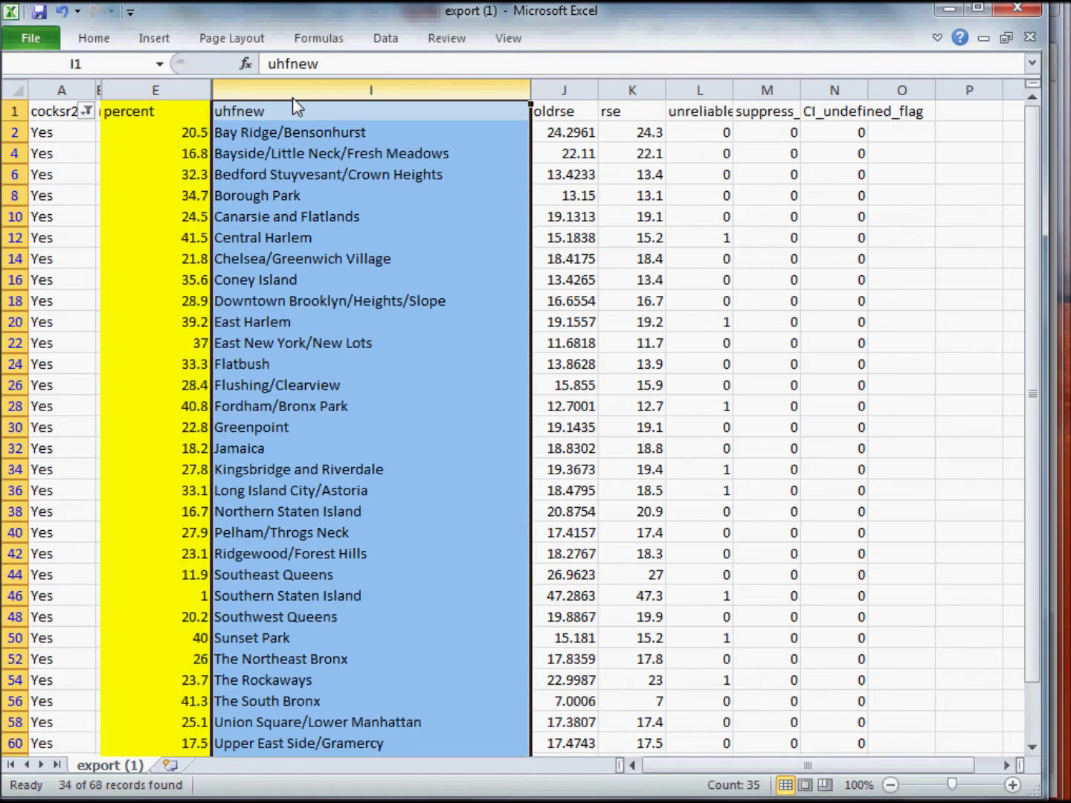
left_click(194, 92)
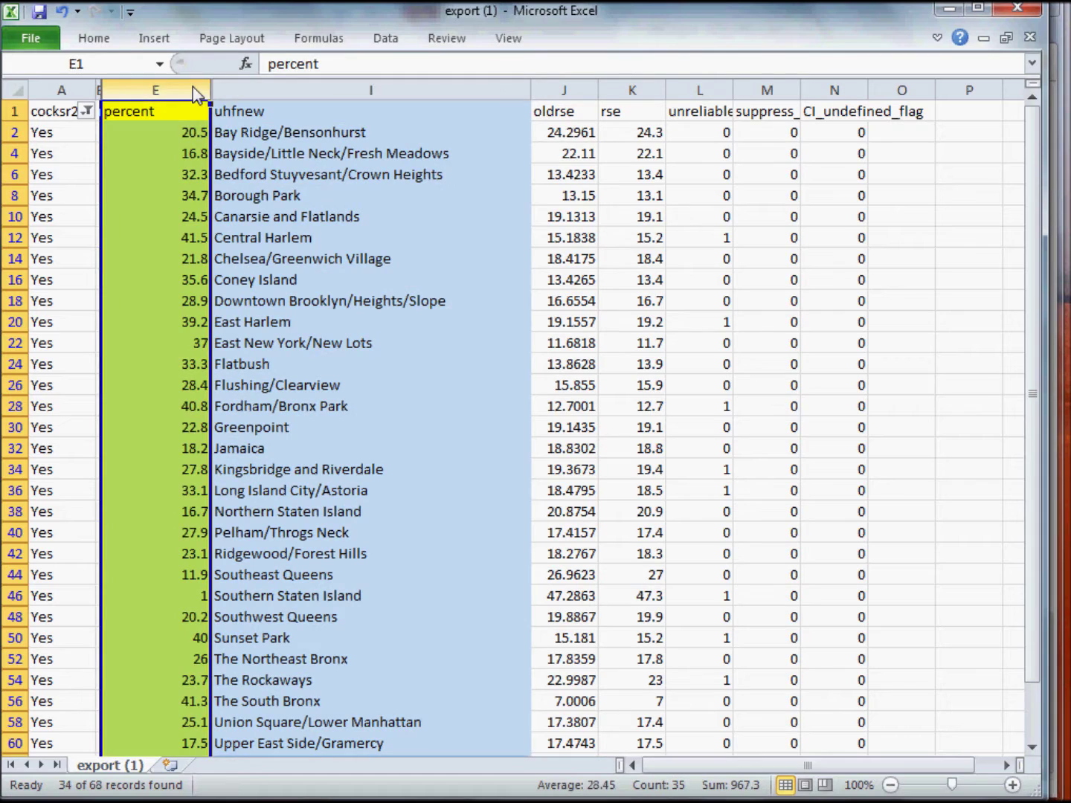
left_click(304, 94)
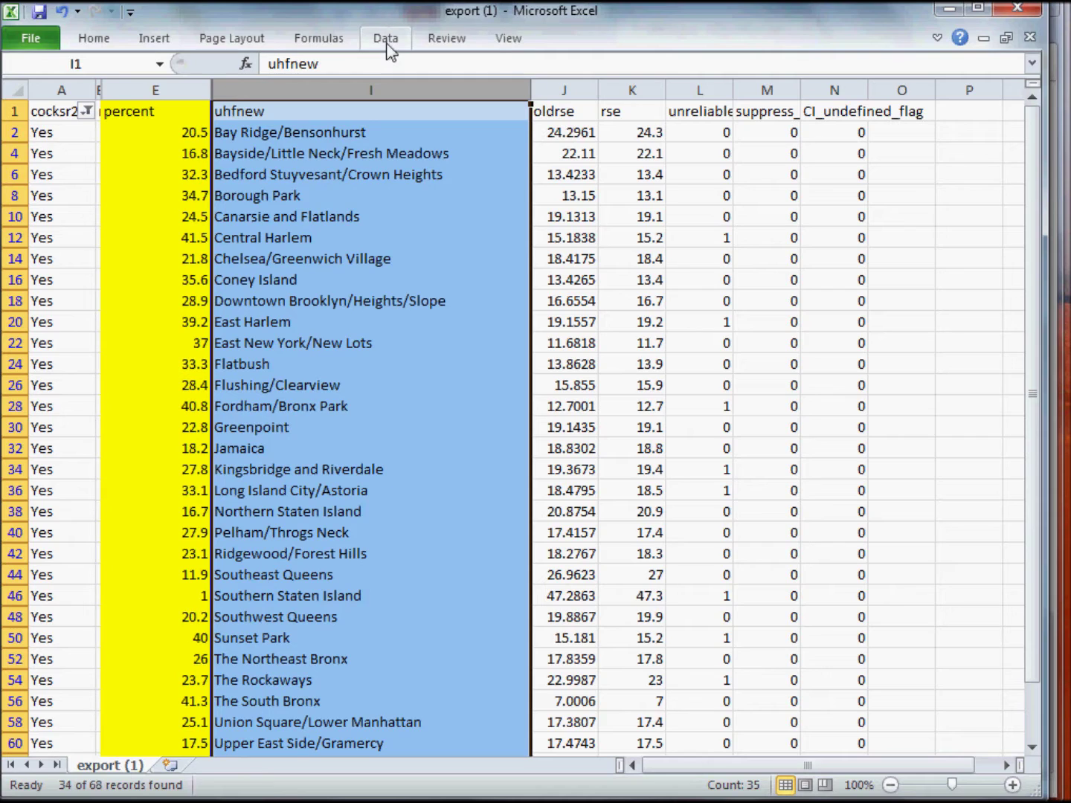
left_click(377, 90)
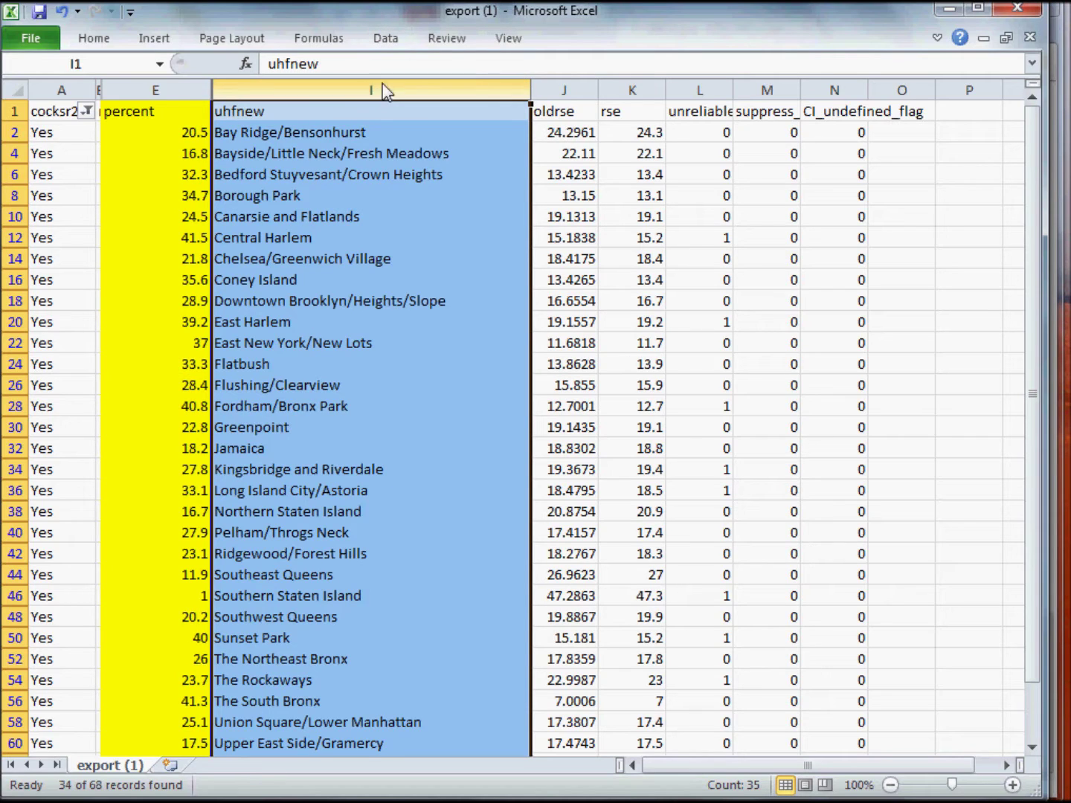
left_click(402, 40)
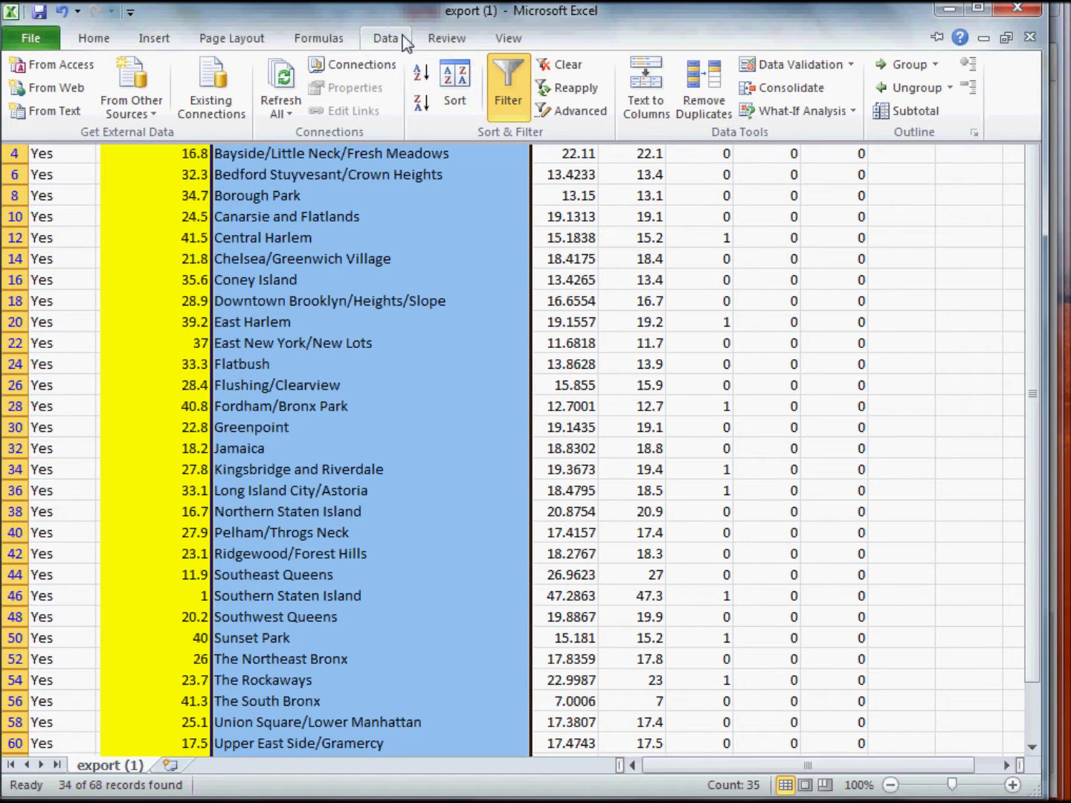
left_click(427, 80)
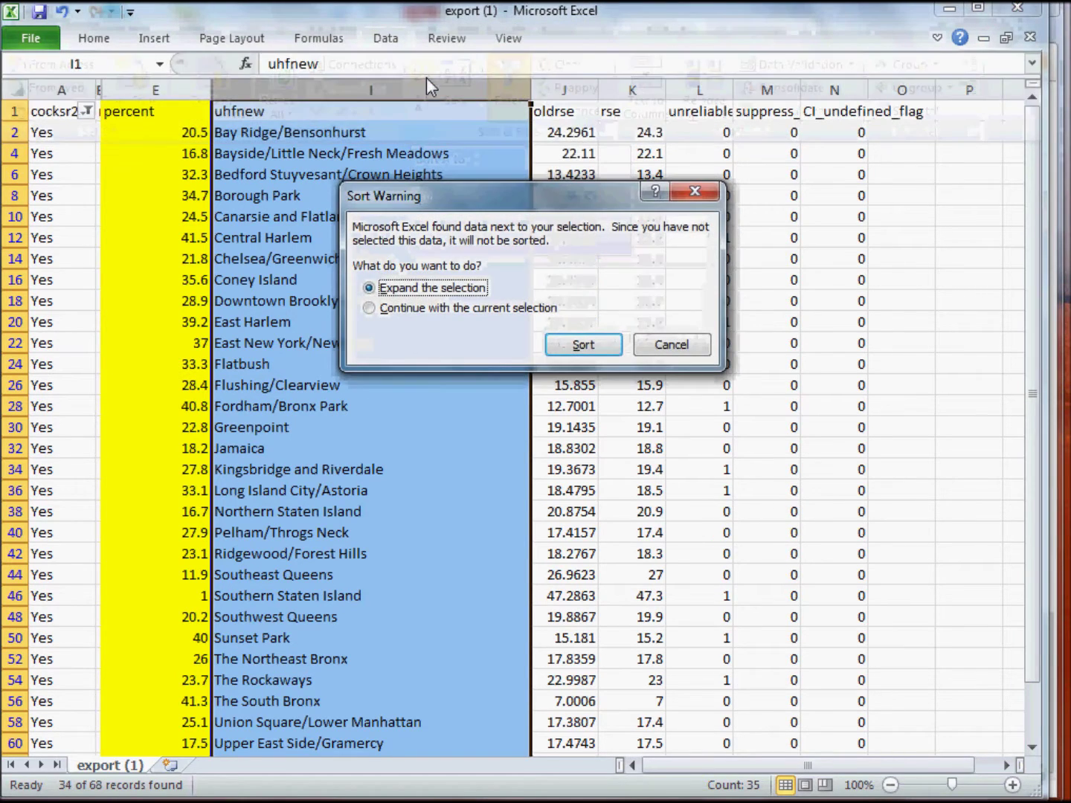
left_click(584, 345)
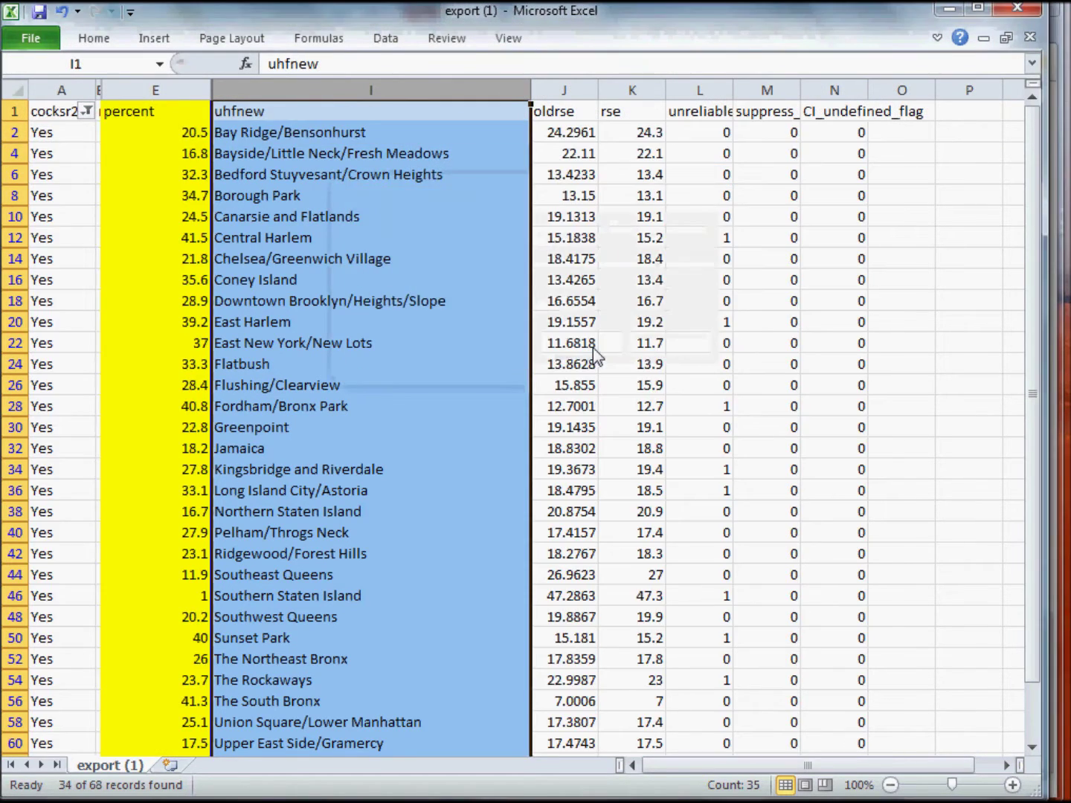
left_click(407, 237)
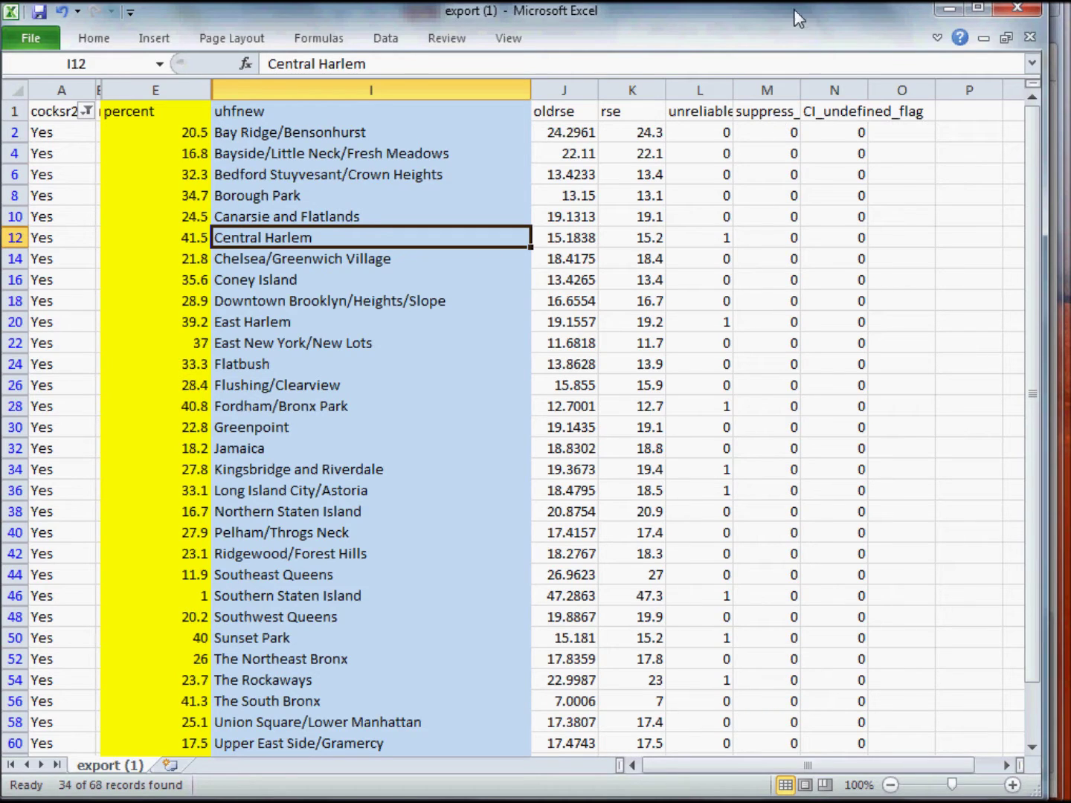
Move the workbook aside, switch to Chrome and show the tables list of the CartoDB dashboard
left_click_drag(767, 7, 1069, 149)
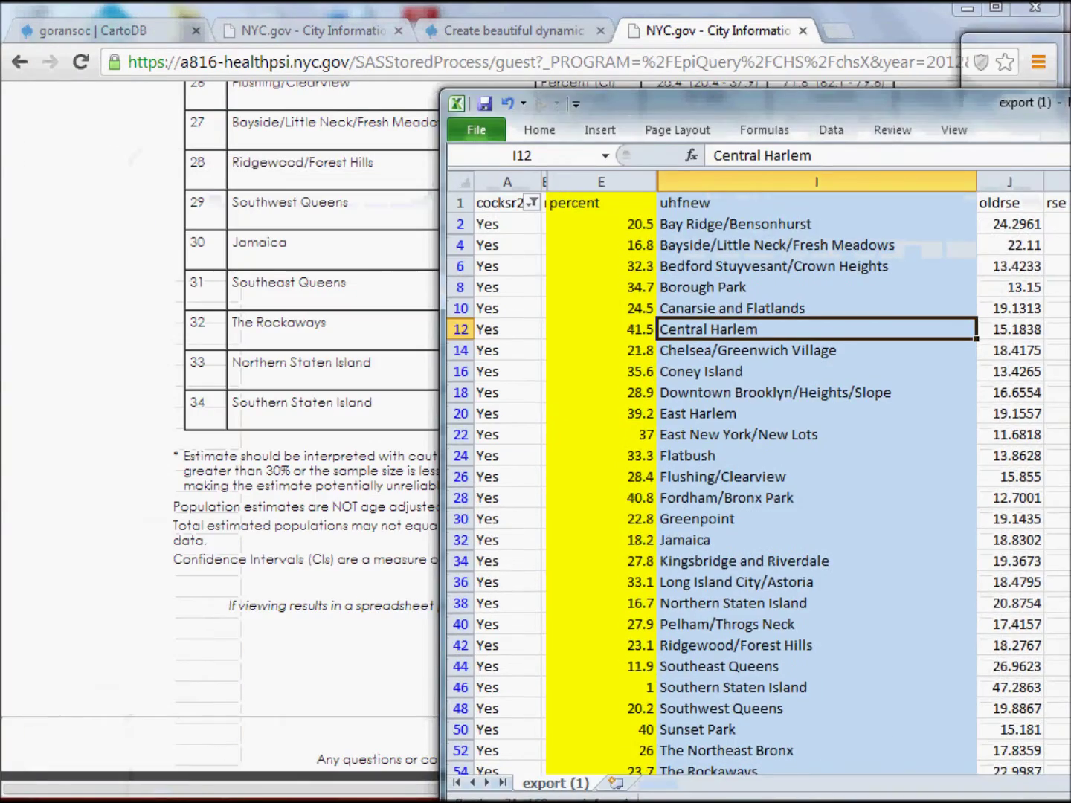
left_click(531, 5)
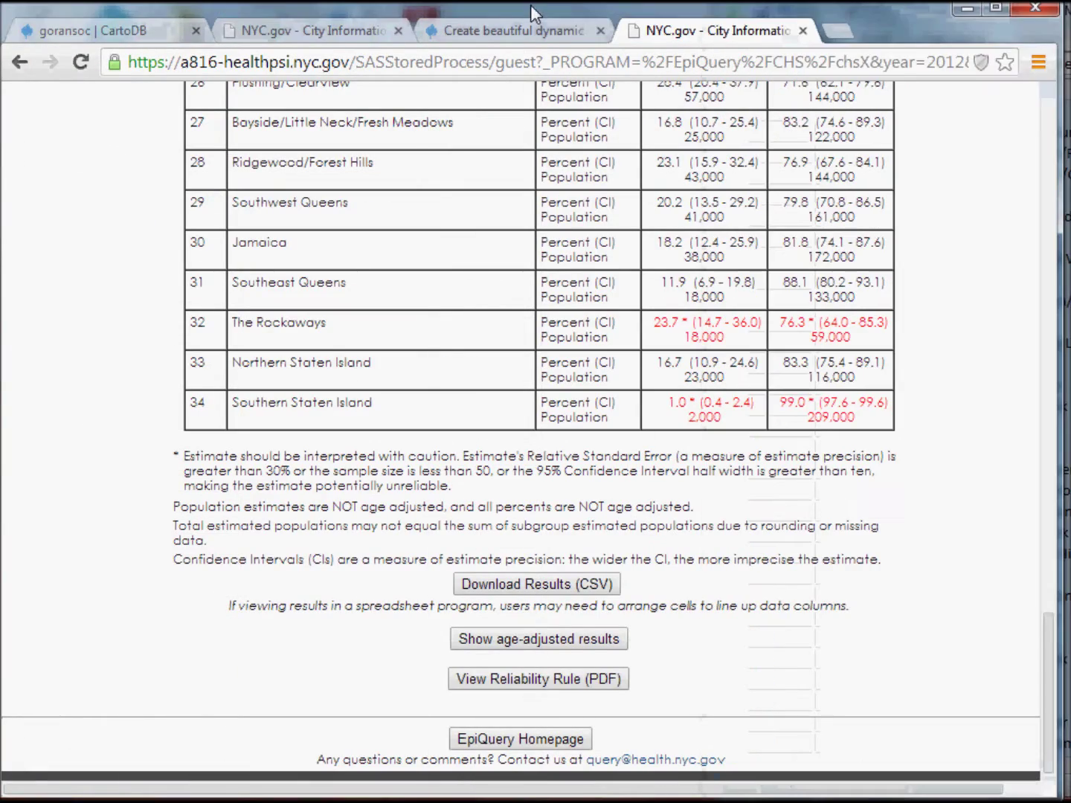
left_click(486, 33)
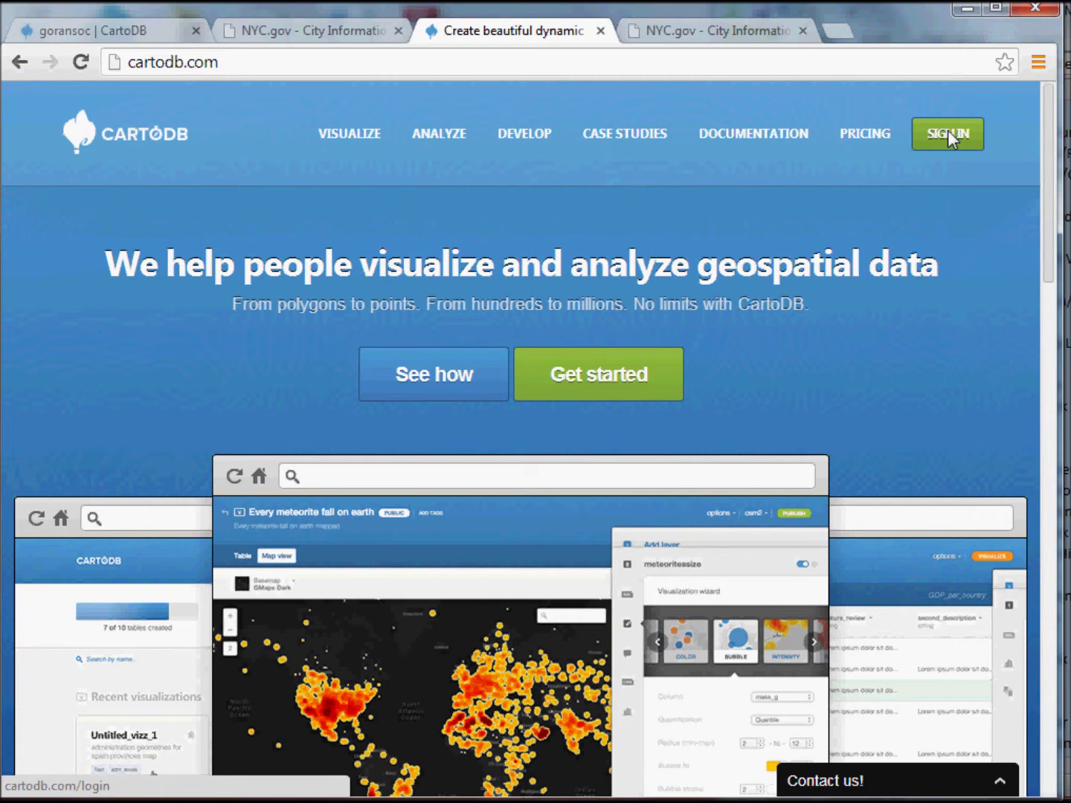
left_click(93, 30)
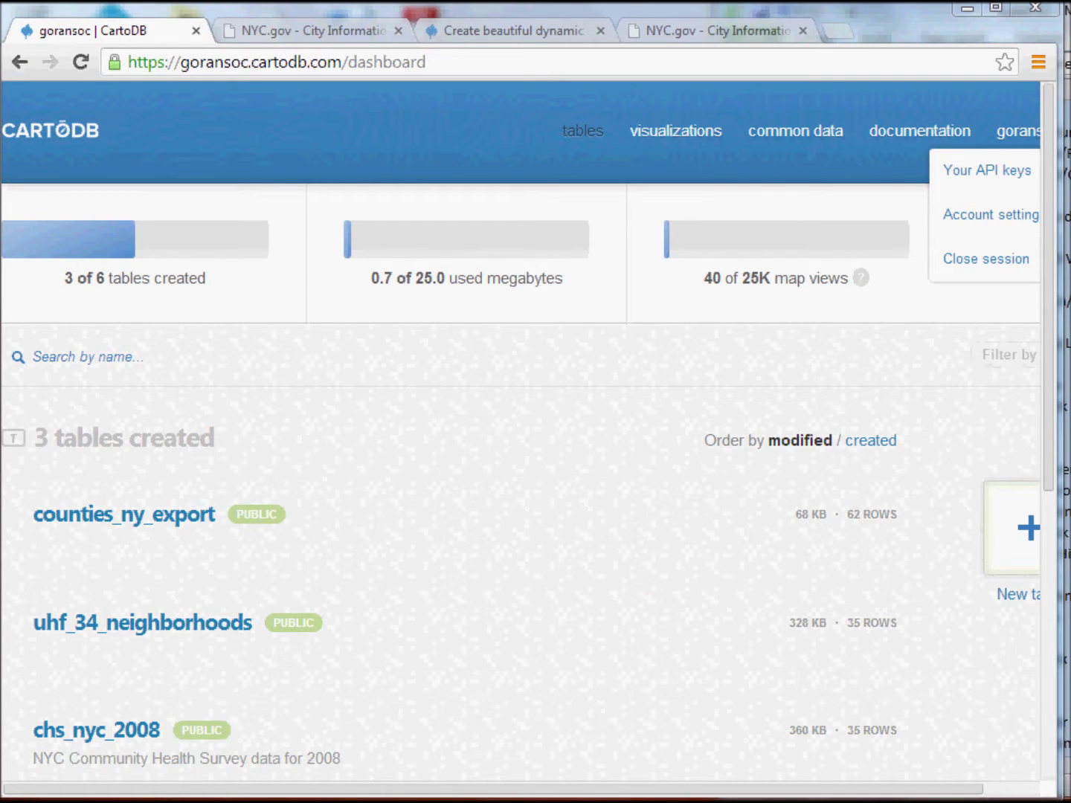
left_click(576, 130)
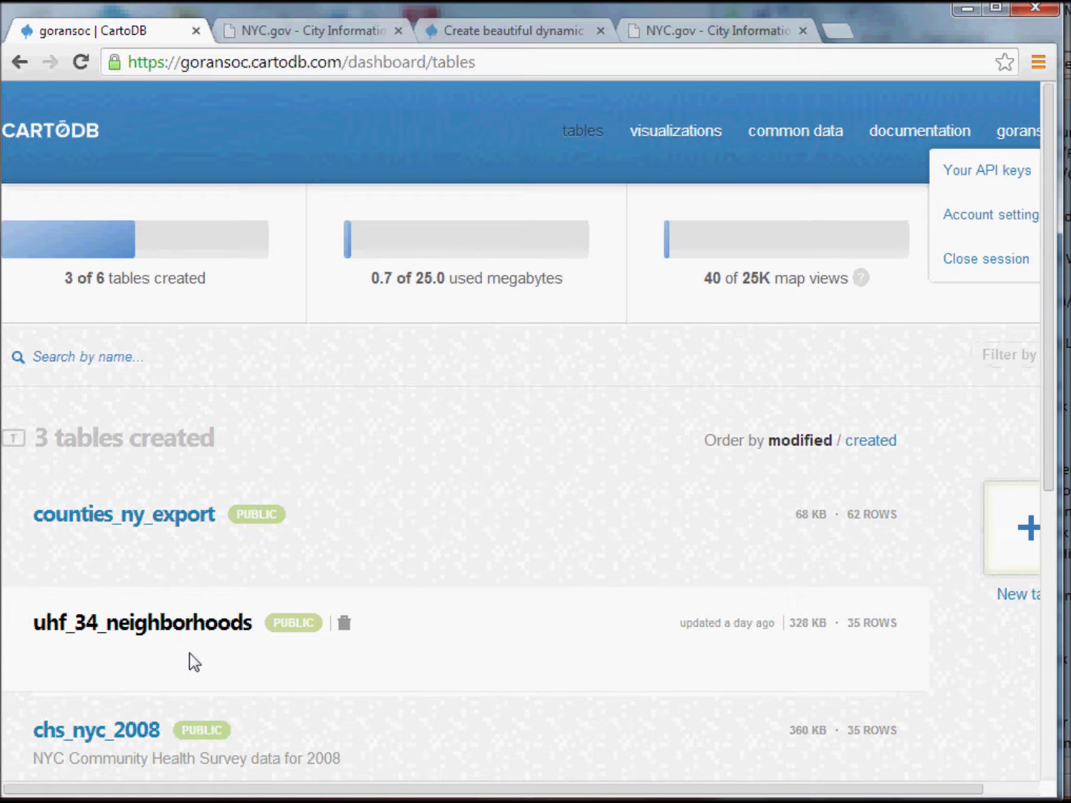
left_click(1021, 533)
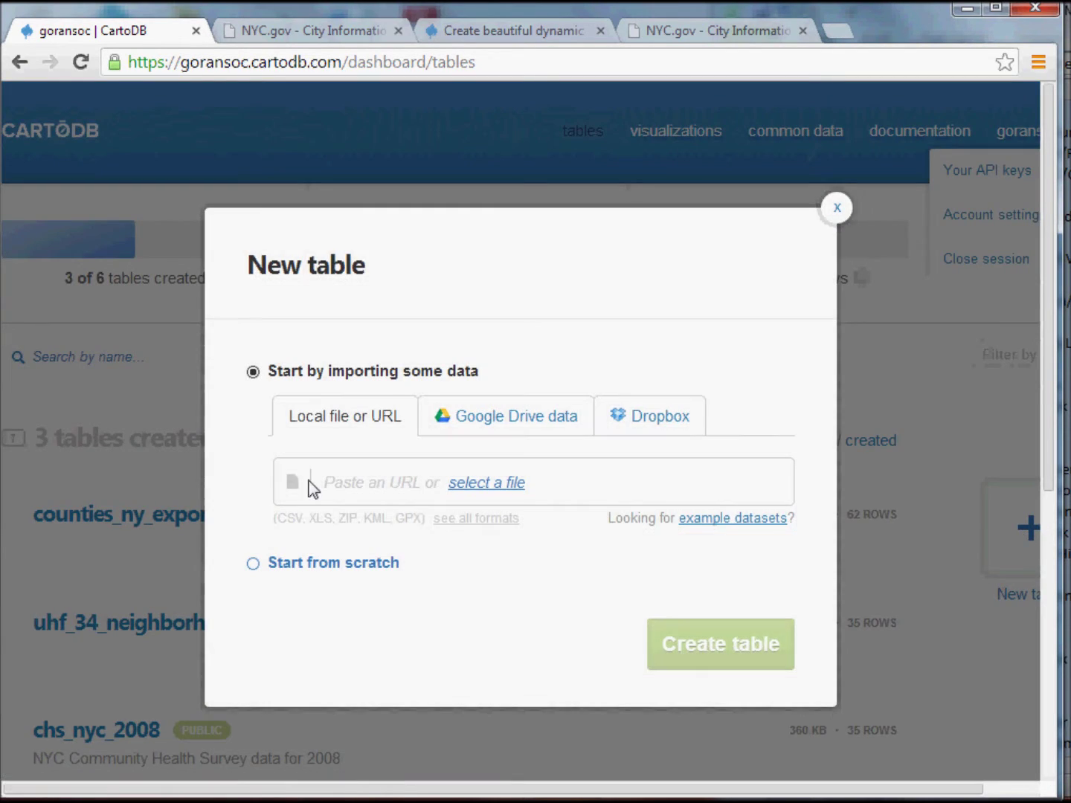
left_click(386, 483)
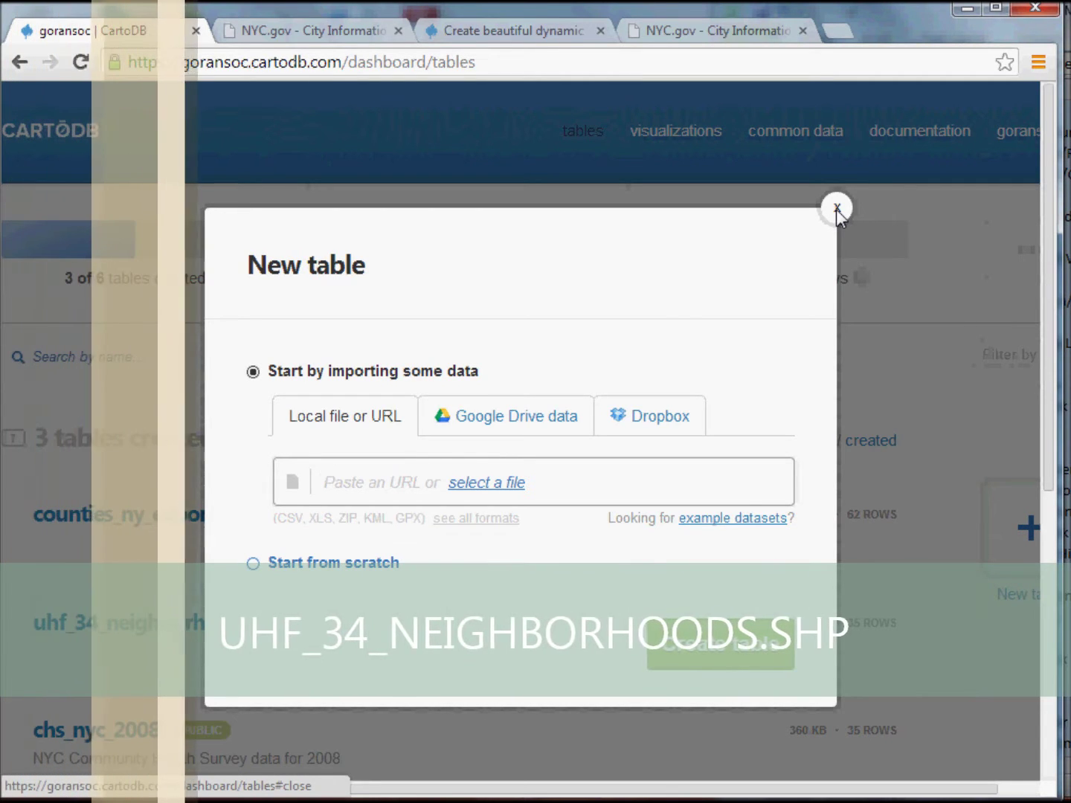
left_click(836, 210)
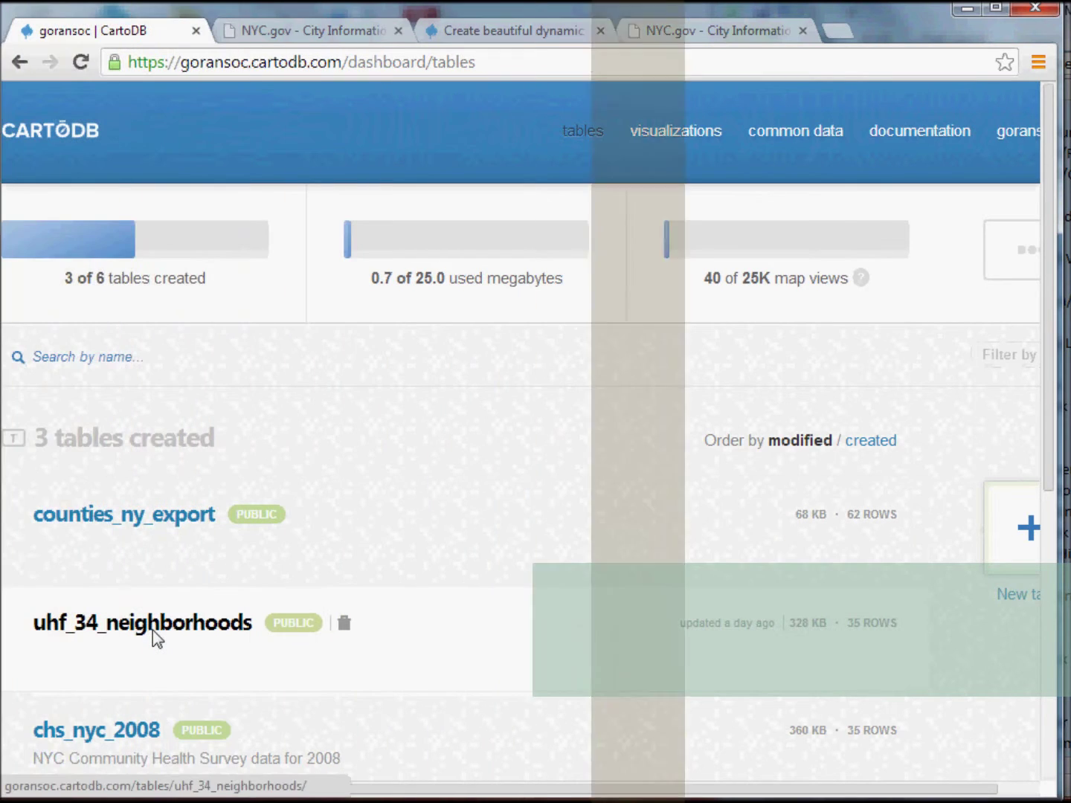
Open the uhf_34_neighborhoods table from the list of created tables
left_click(152, 631)
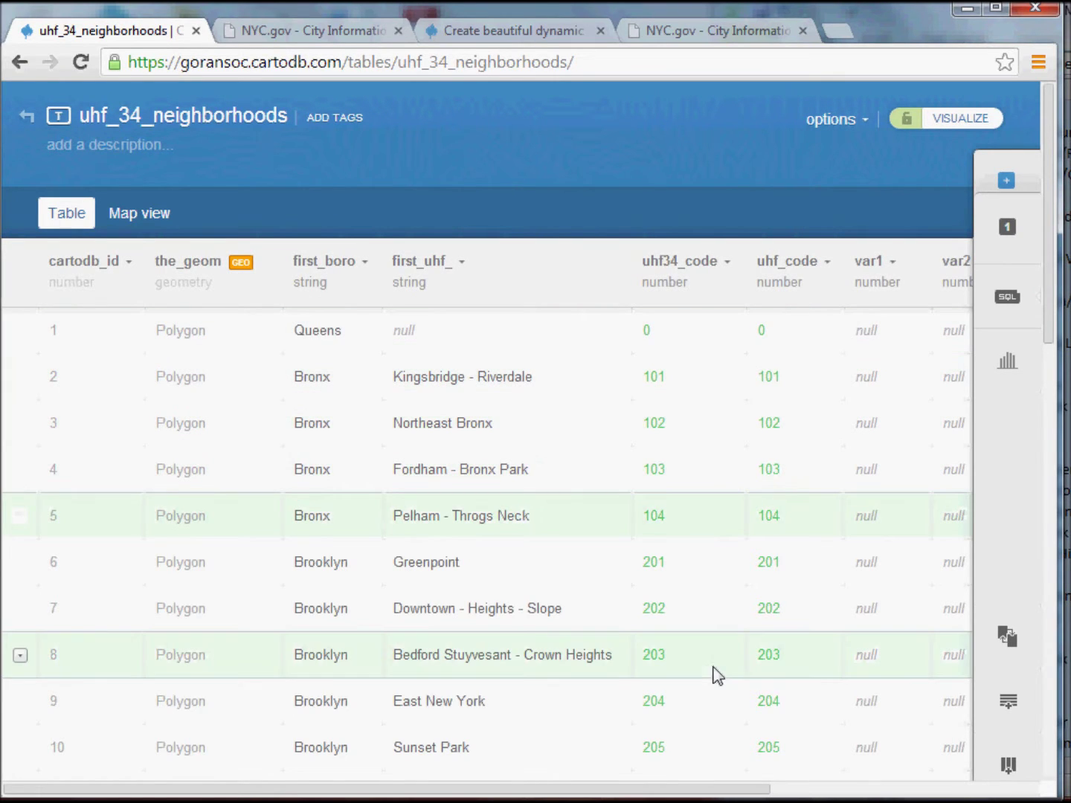
left_click_drag(605, 789, 717, 795)
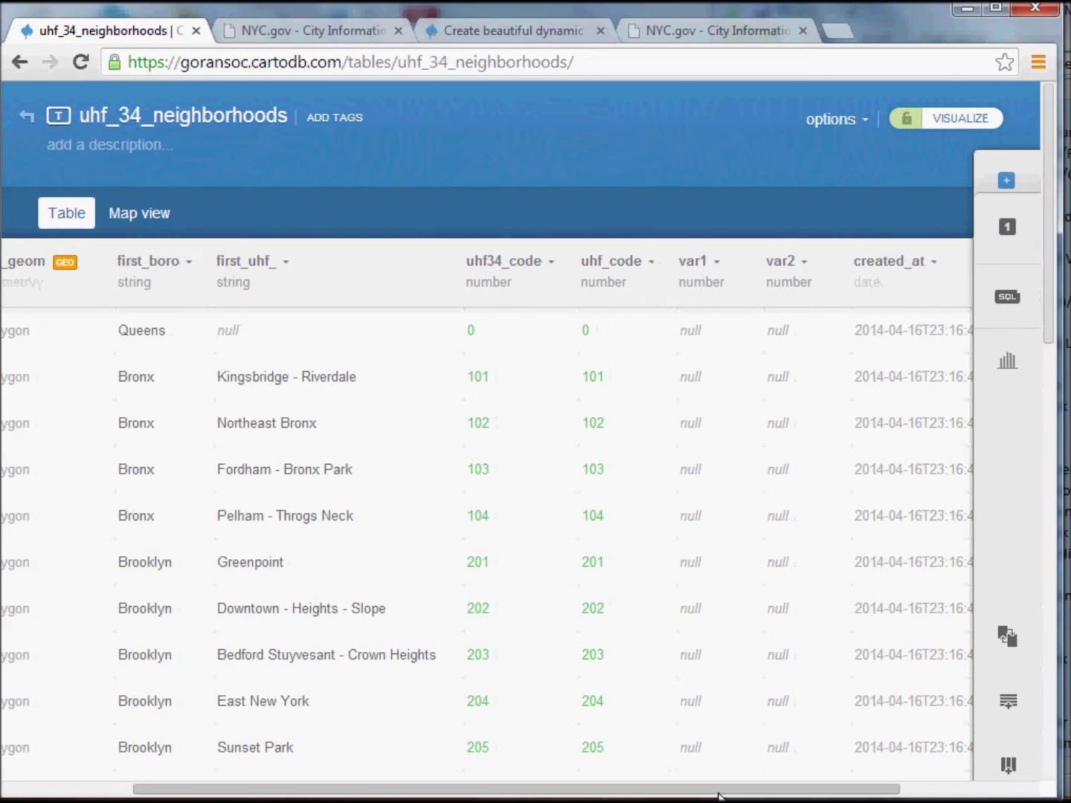
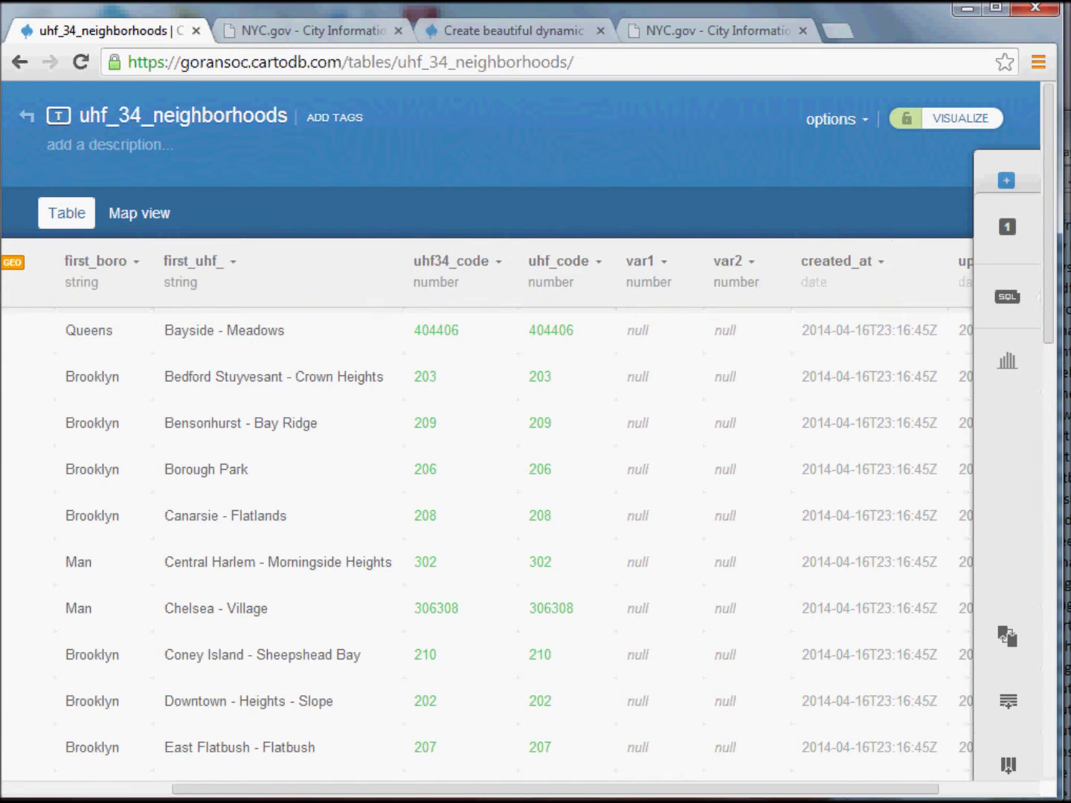
Compare the neighborhood names and percent values in the Excel workbook with the rows of the CartoDB table
left_click_drag(1067, 111, 915, 50)
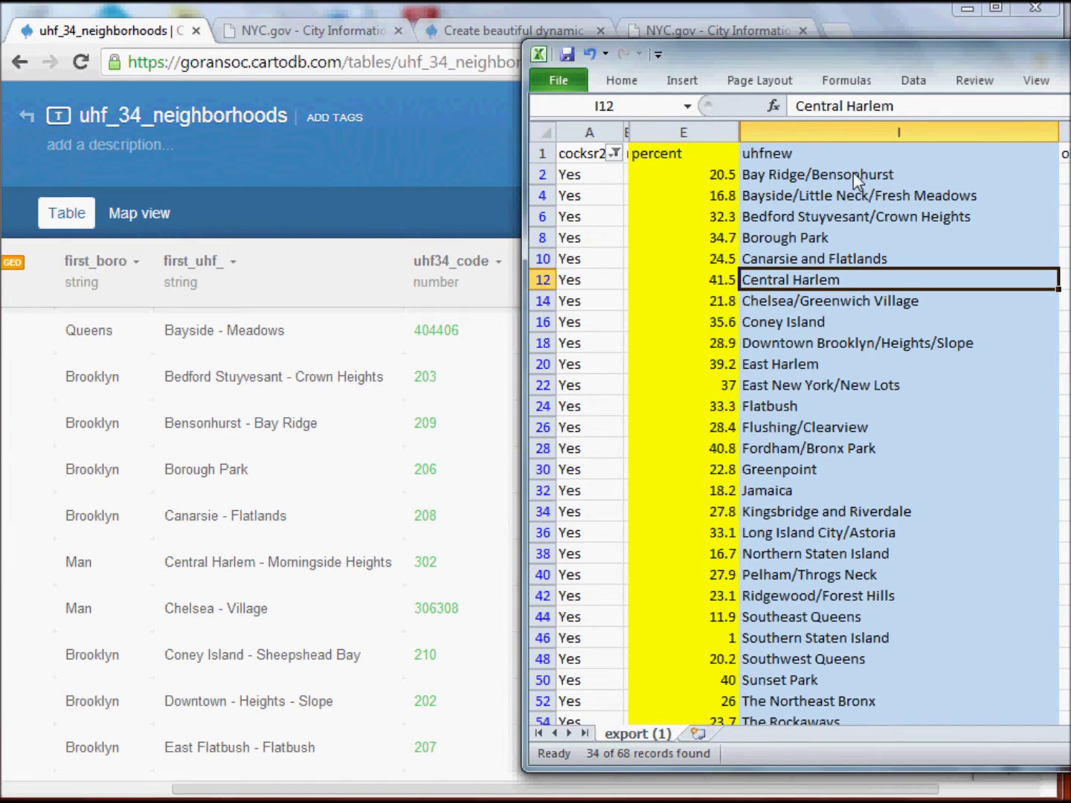
left_click_drag(806, 63, 1026, 52)
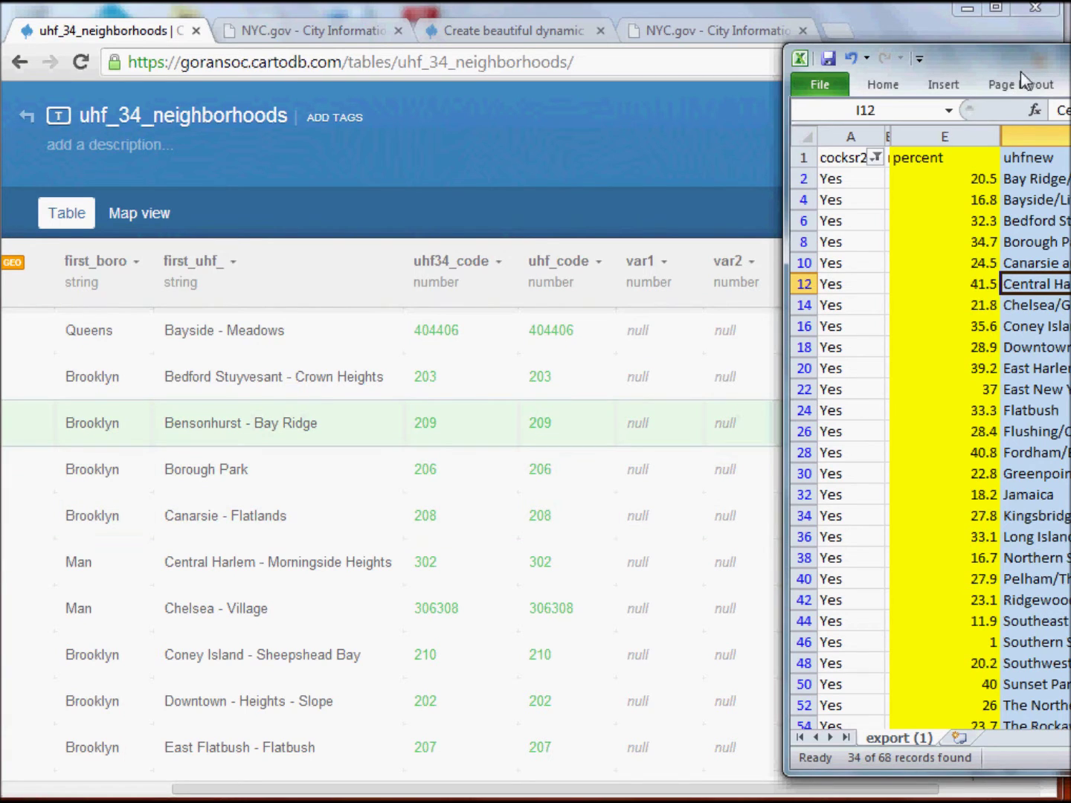
left_click_drag(1070, 60, 1018, 64)
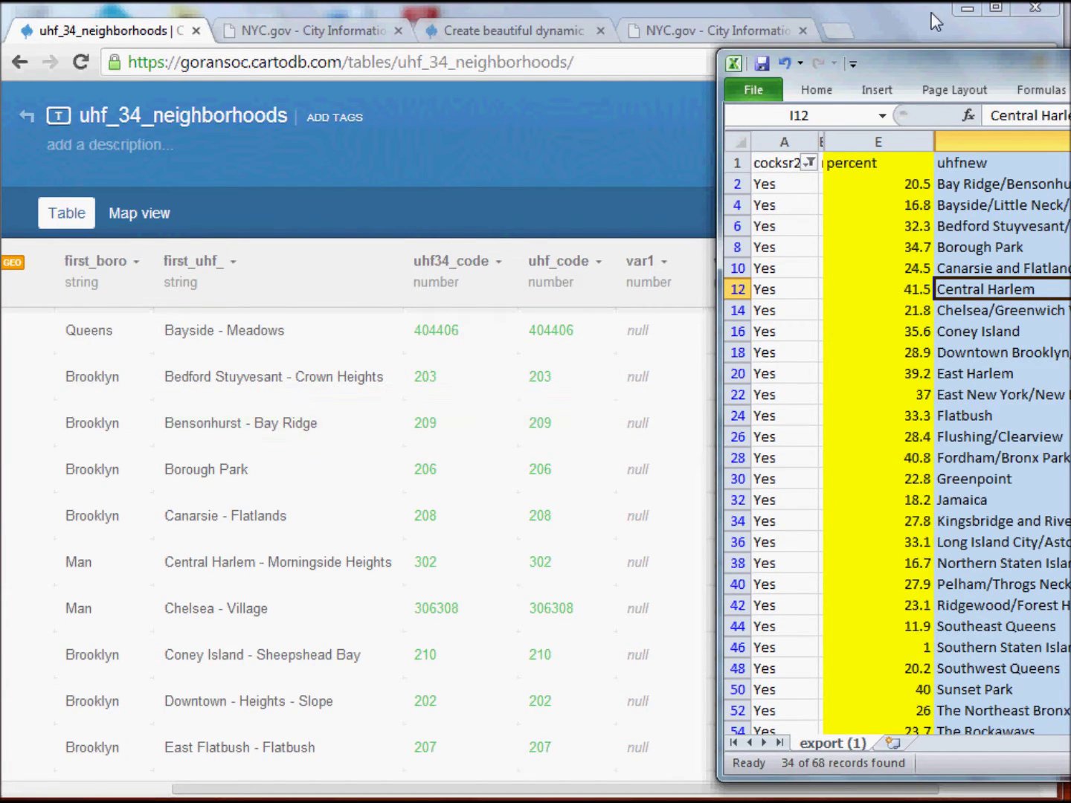
left_click(908, 29)
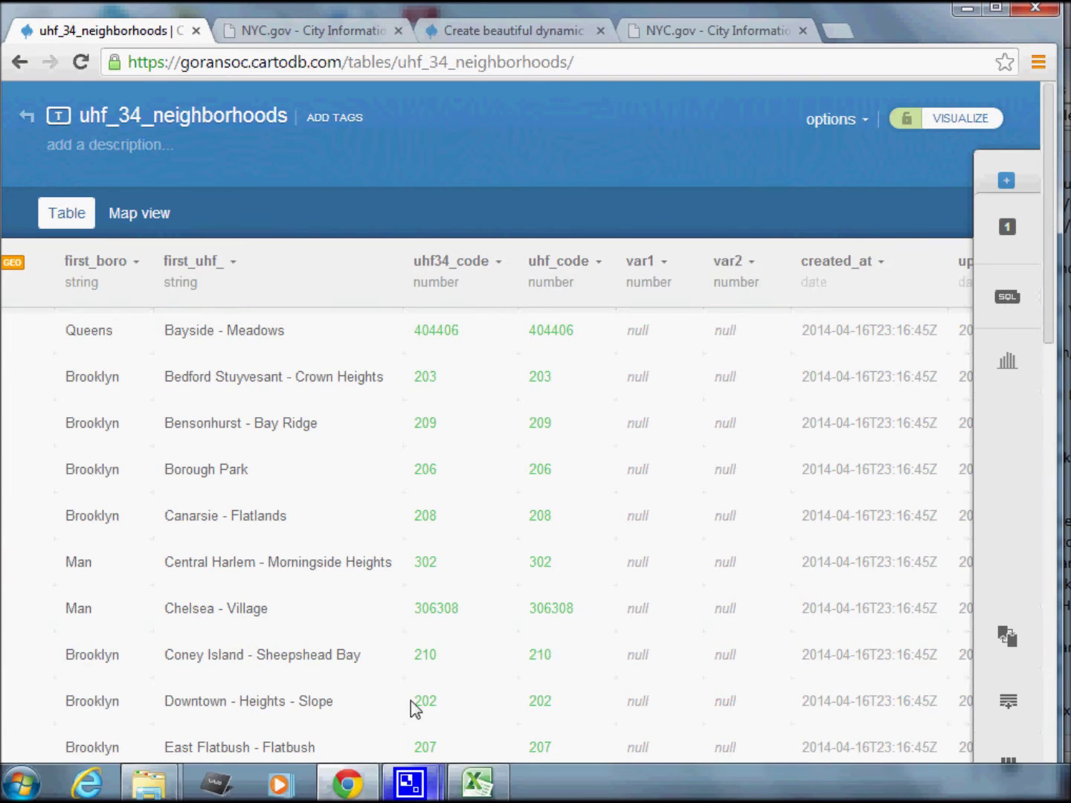
left_click_drag(351, 787, 256, 794)
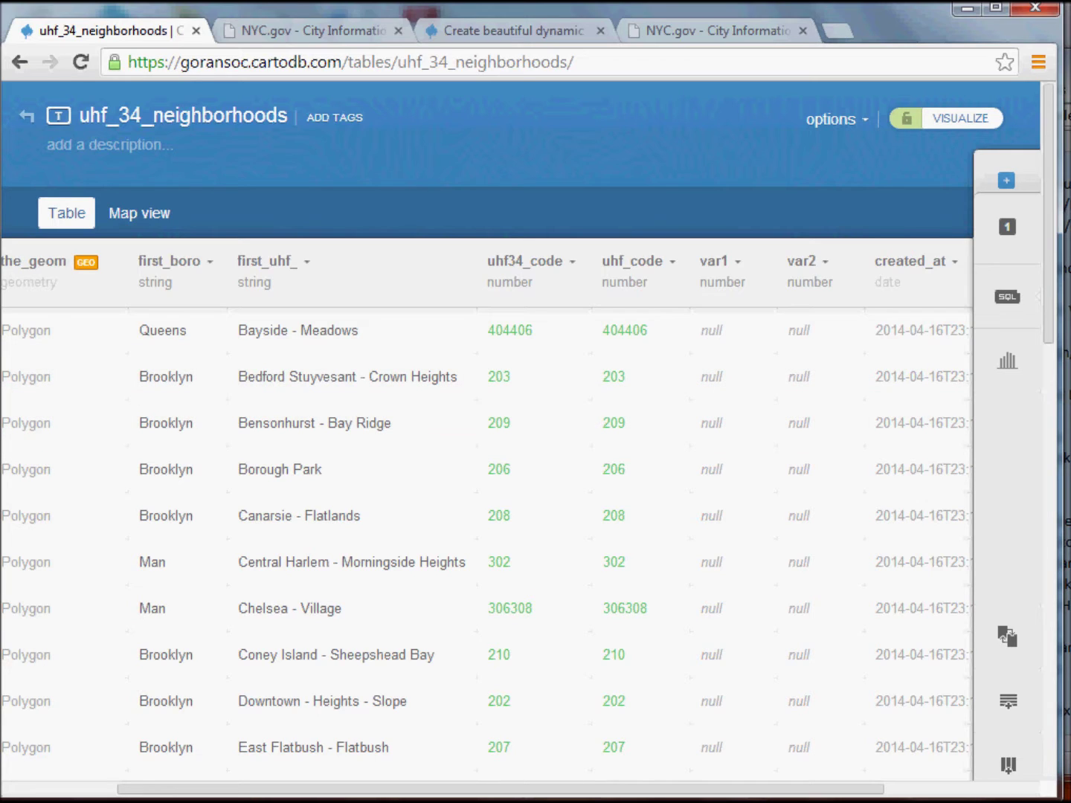
key("alt+Tab")
left_click_drag(878, 54, 1050, 56)
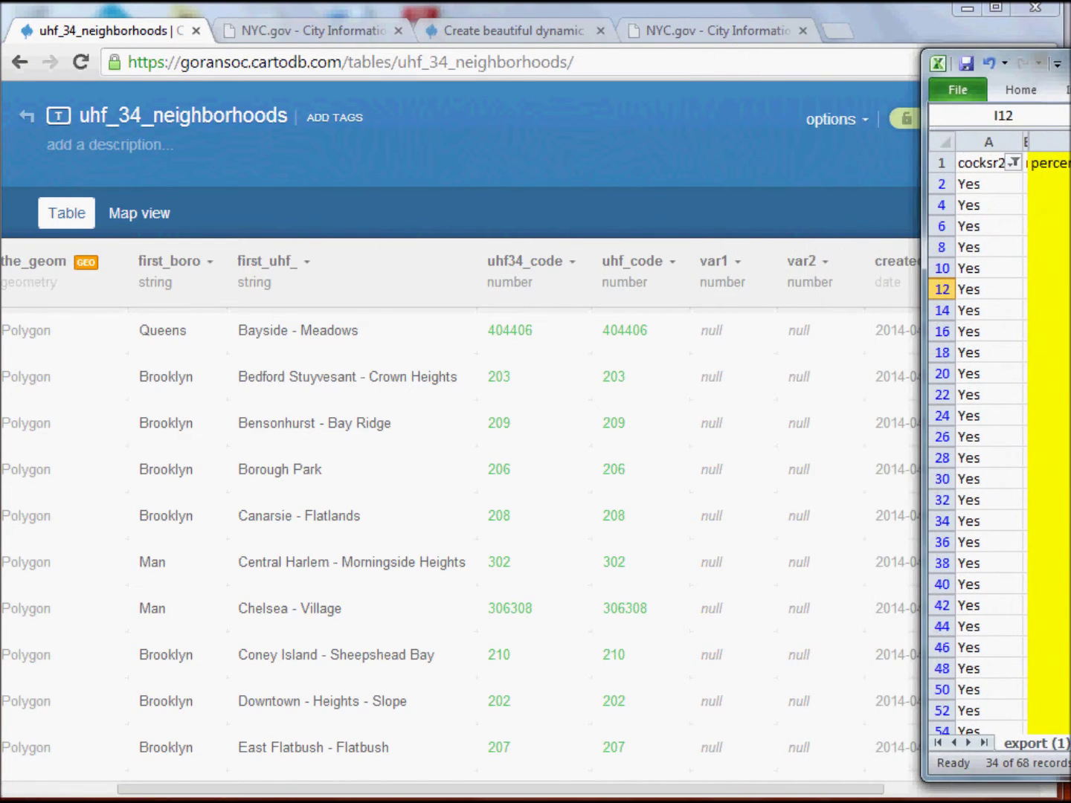
left_click(909, 17)
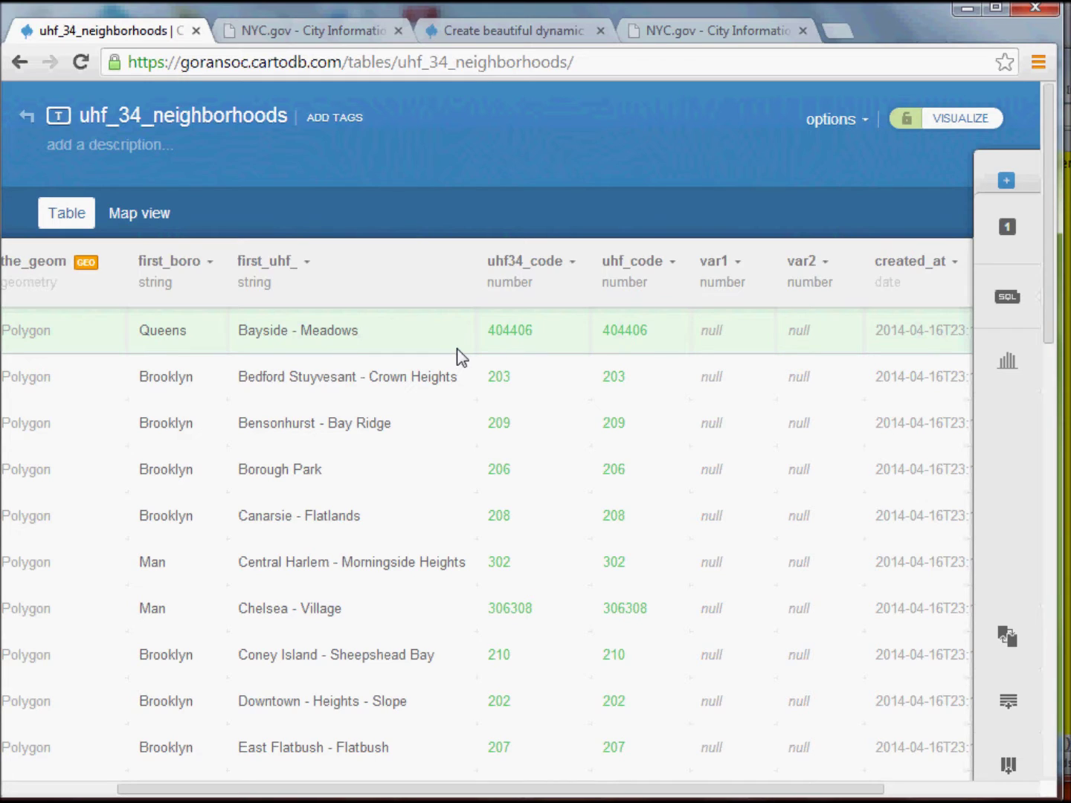
Set the var1 value of the Bayside - Meadows row to 16.8
double_click(711, 332)
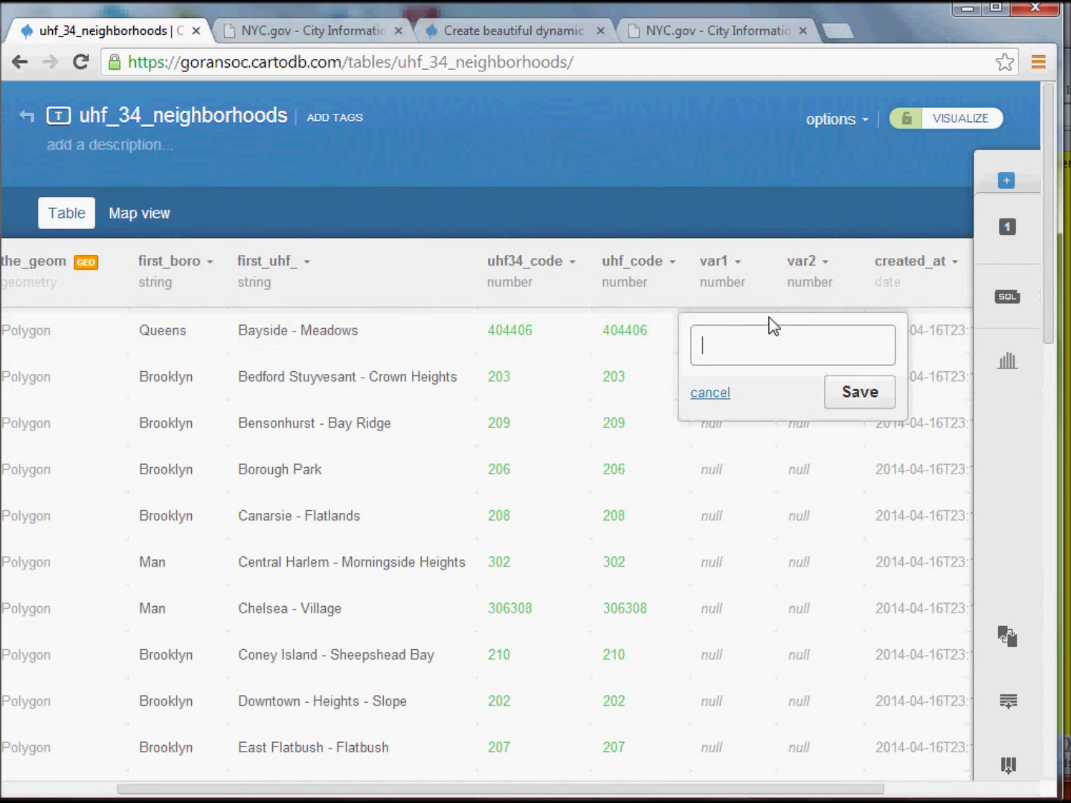
type("16.8")
left_click(854, 396)
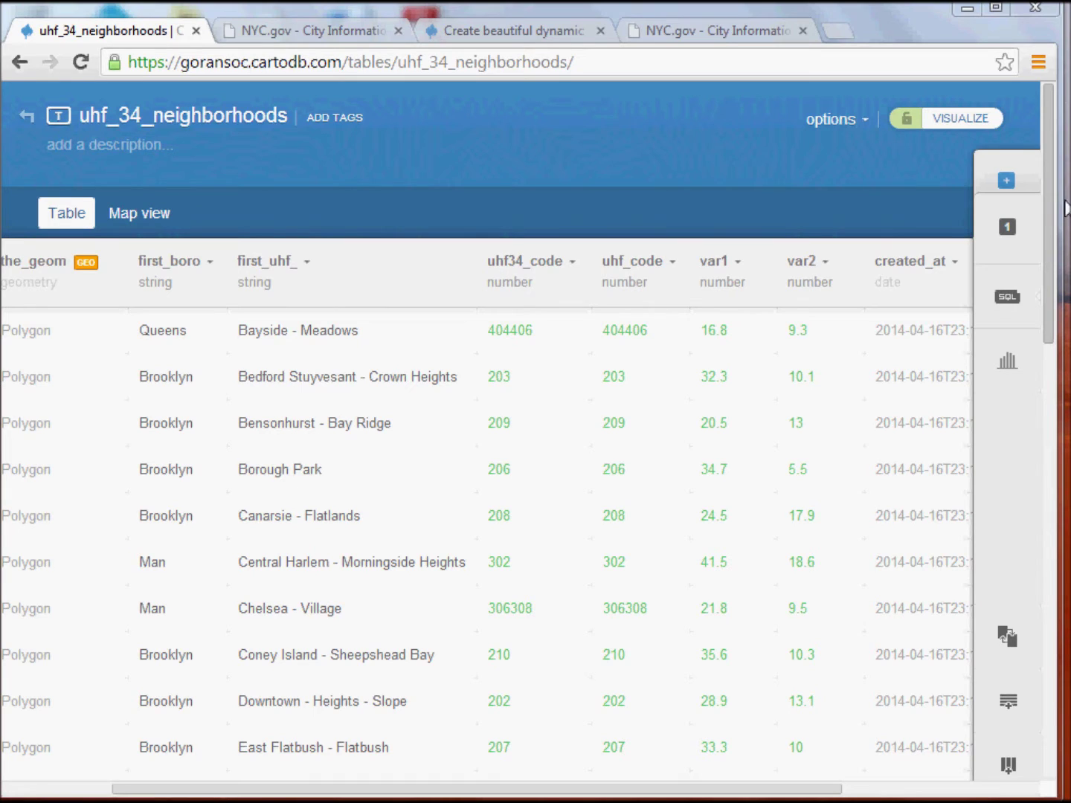
Rename the var1 column to cockroaches and the var2 column to AsthmaEver
left_click(723, 266)
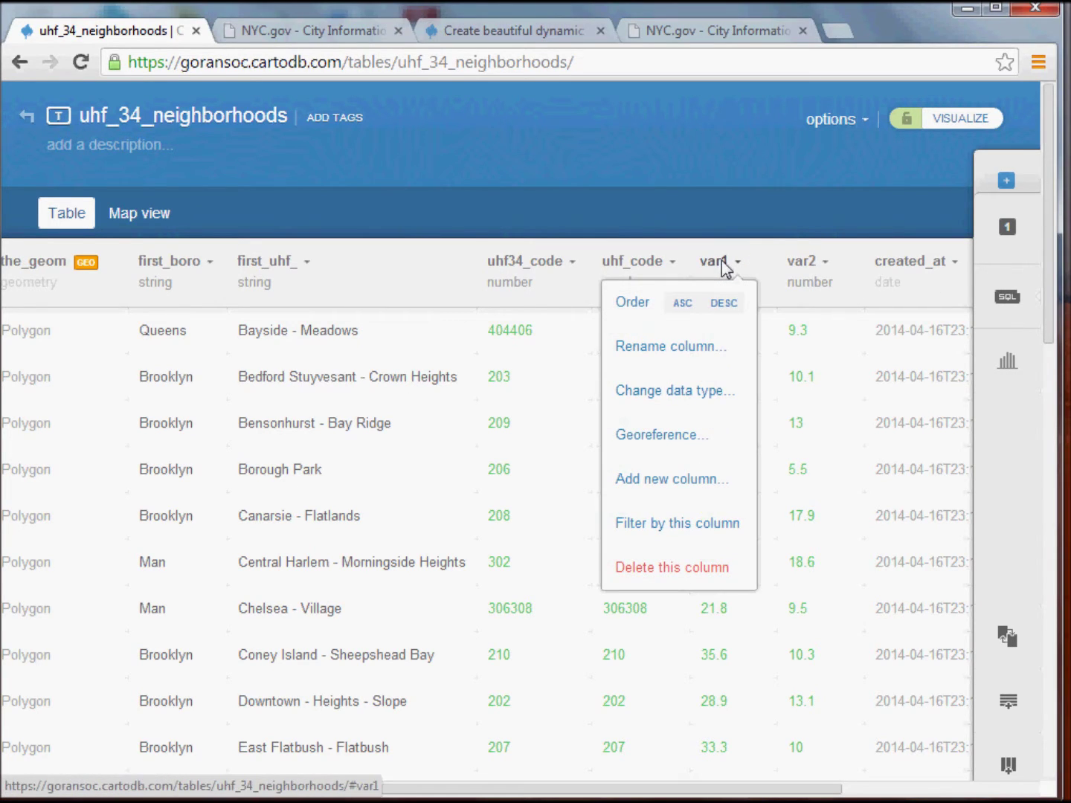
left_click(672, 346)
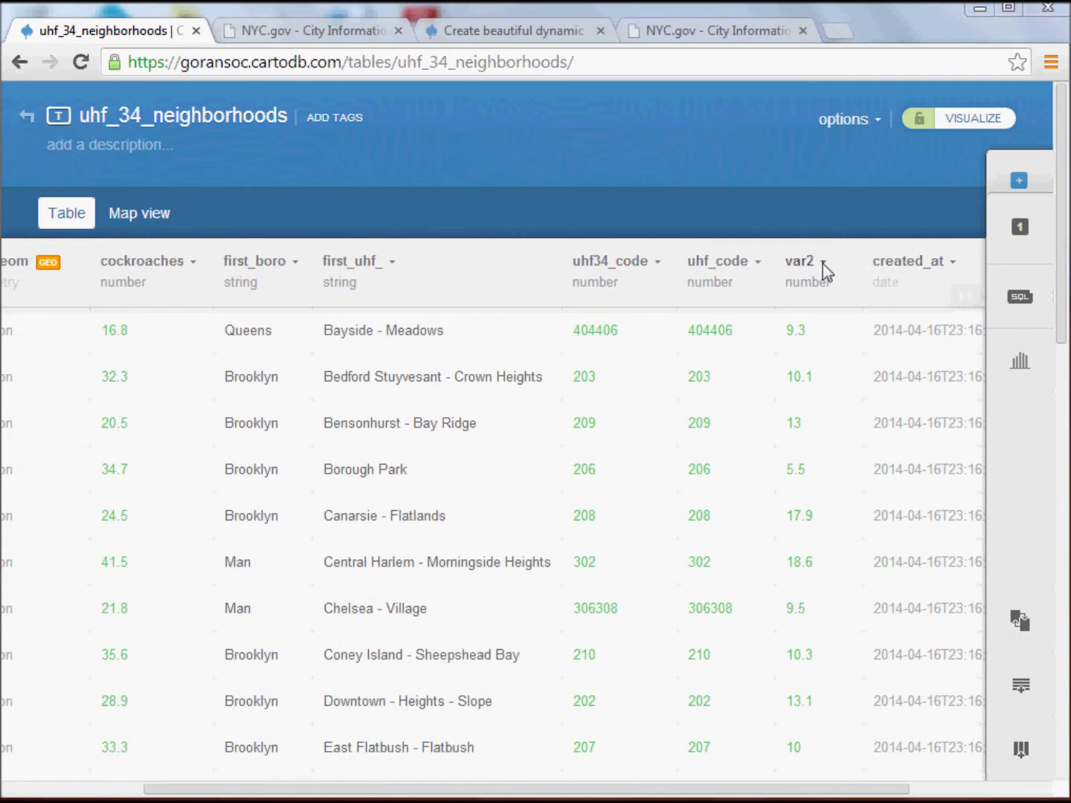
left_click(823, 264)
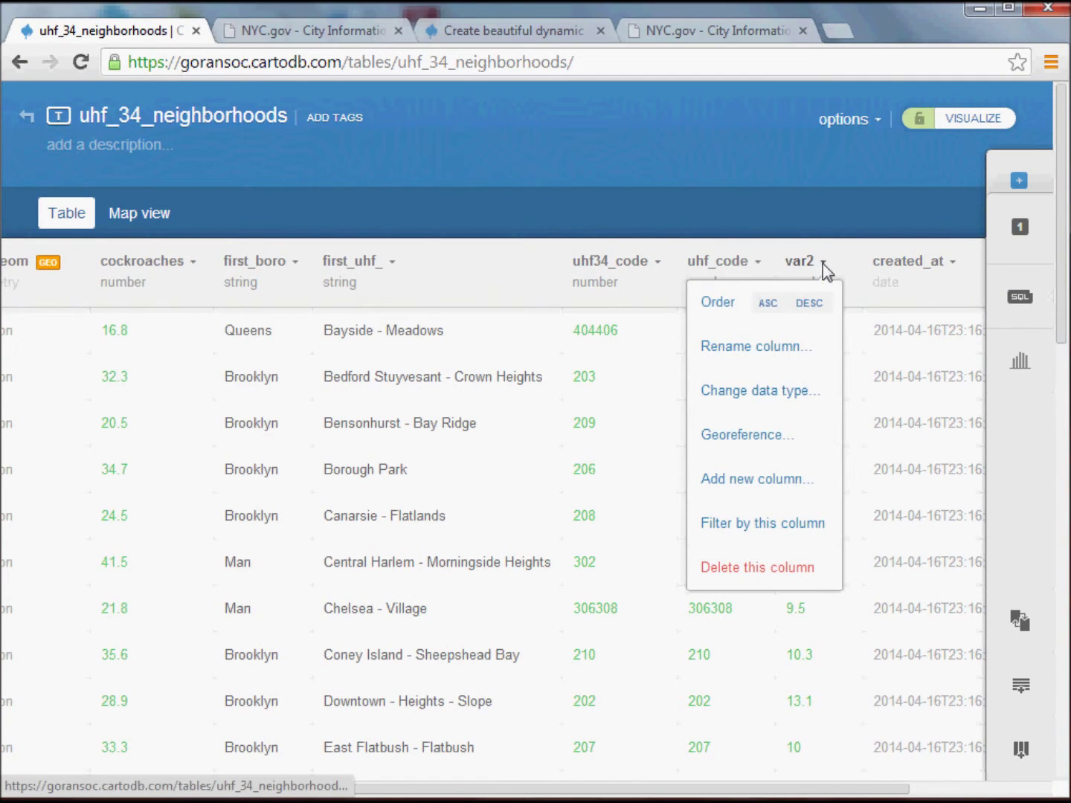
left_click(750, 350)
type("As")
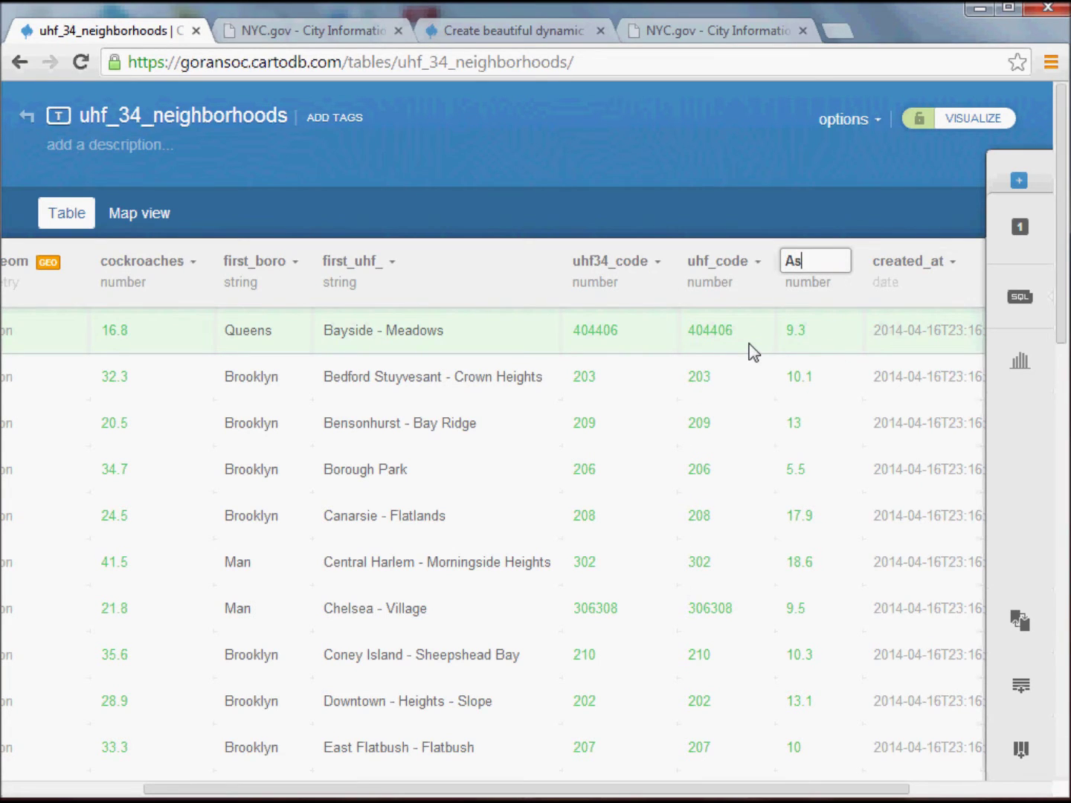
type("thmaEver")
key("Return")
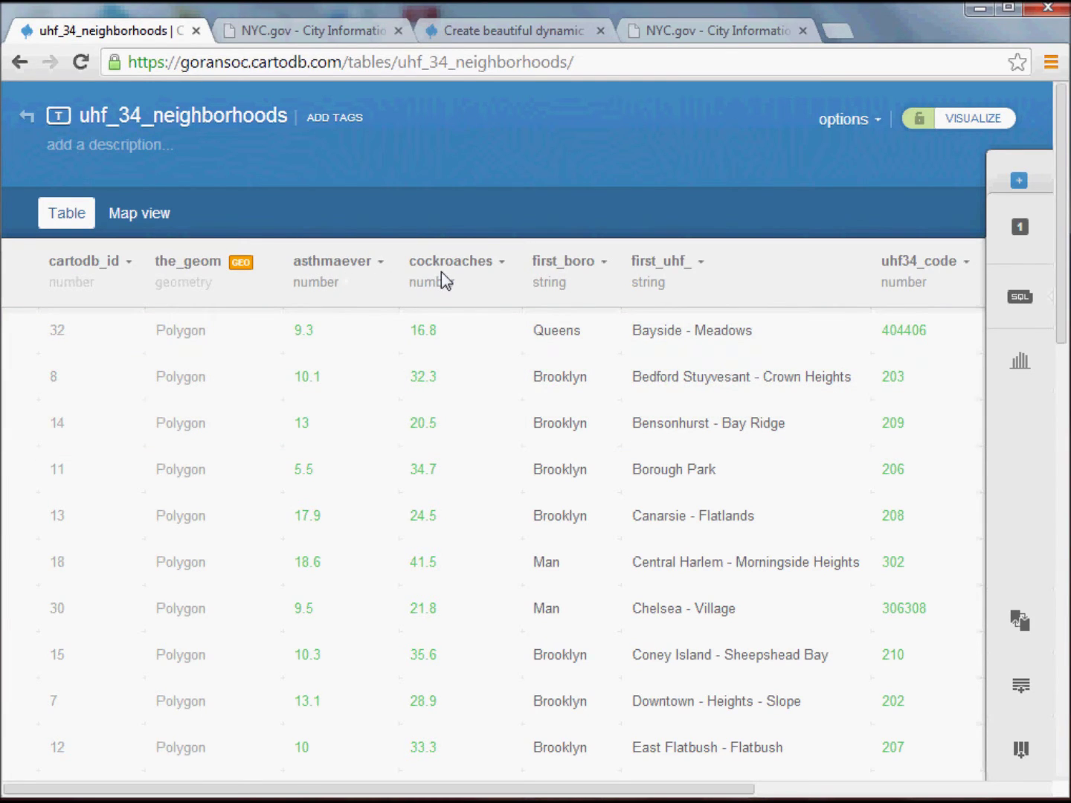
Show the table as a map and change its basemap to GMaps Dark
left_click(156, 217)
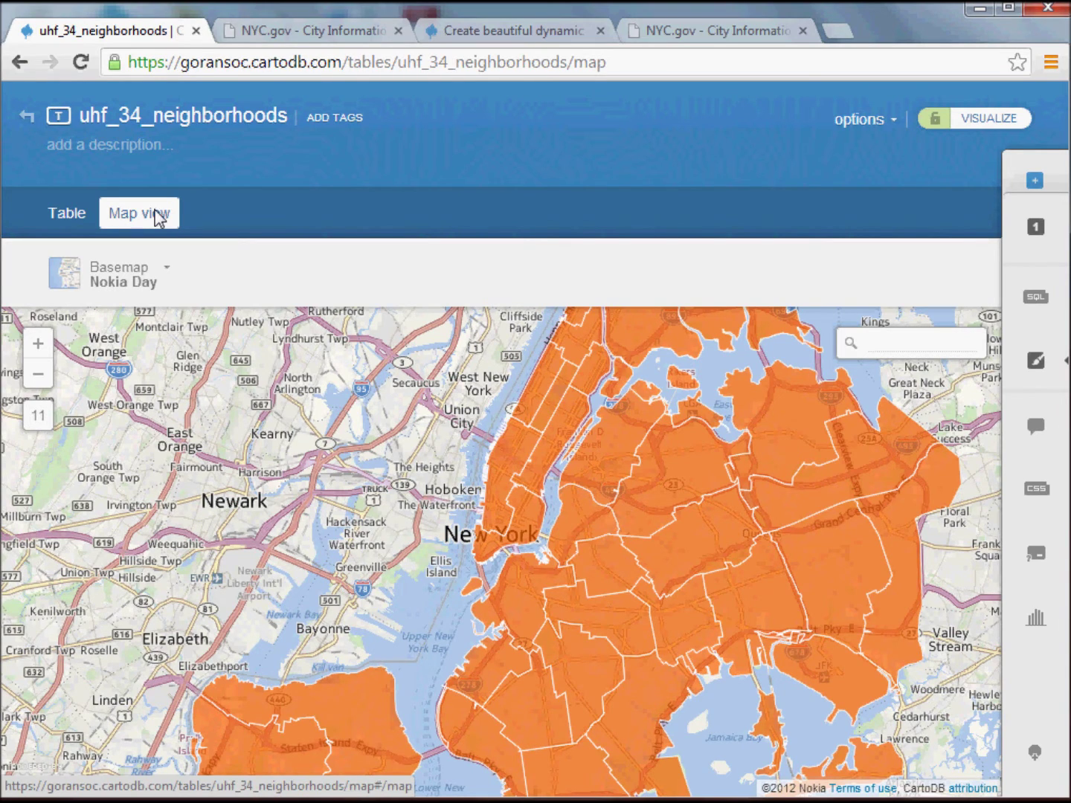
left_click(143, 286)
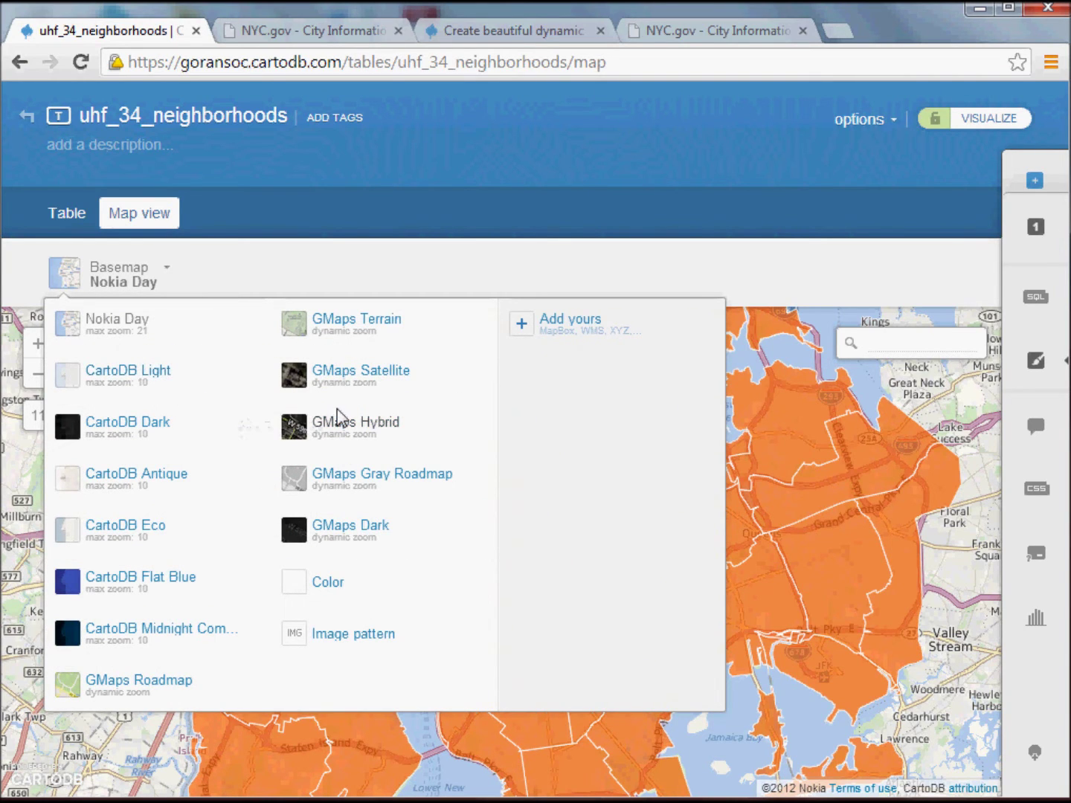
left_click(338, 529)
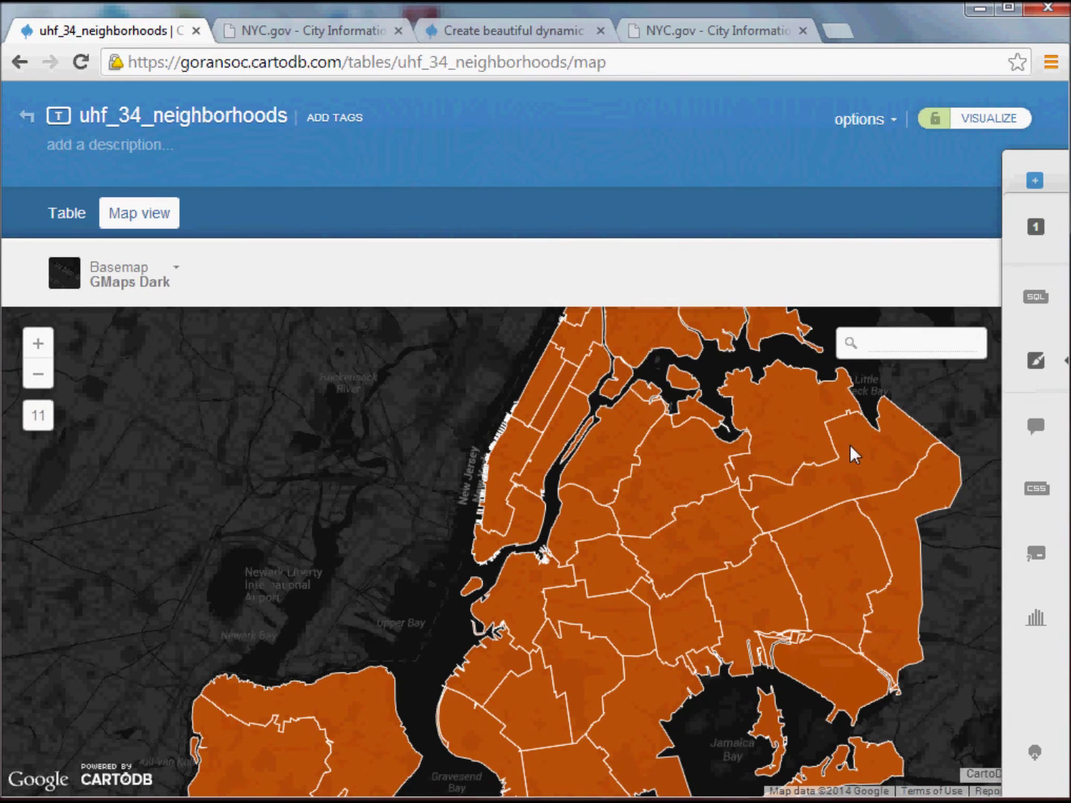
left_click(39, 374)
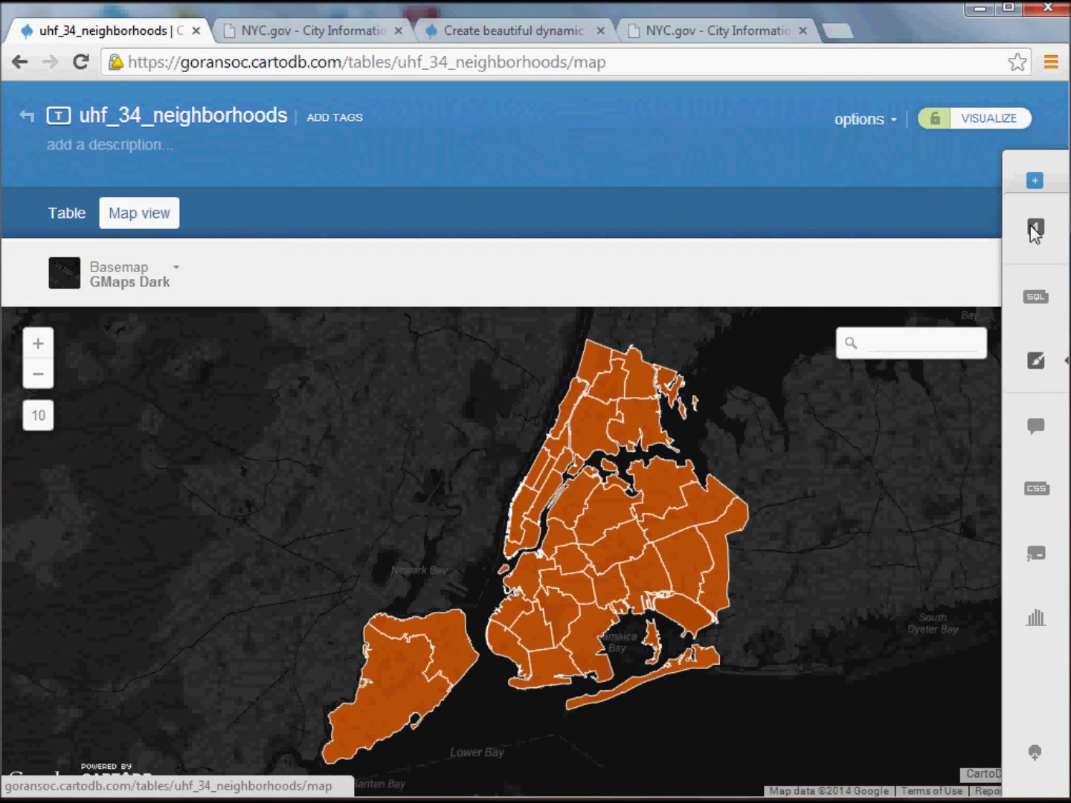
Style the neighborhoods layer as a choropleth map based on the cockroaches column
left_click(1035, 296)
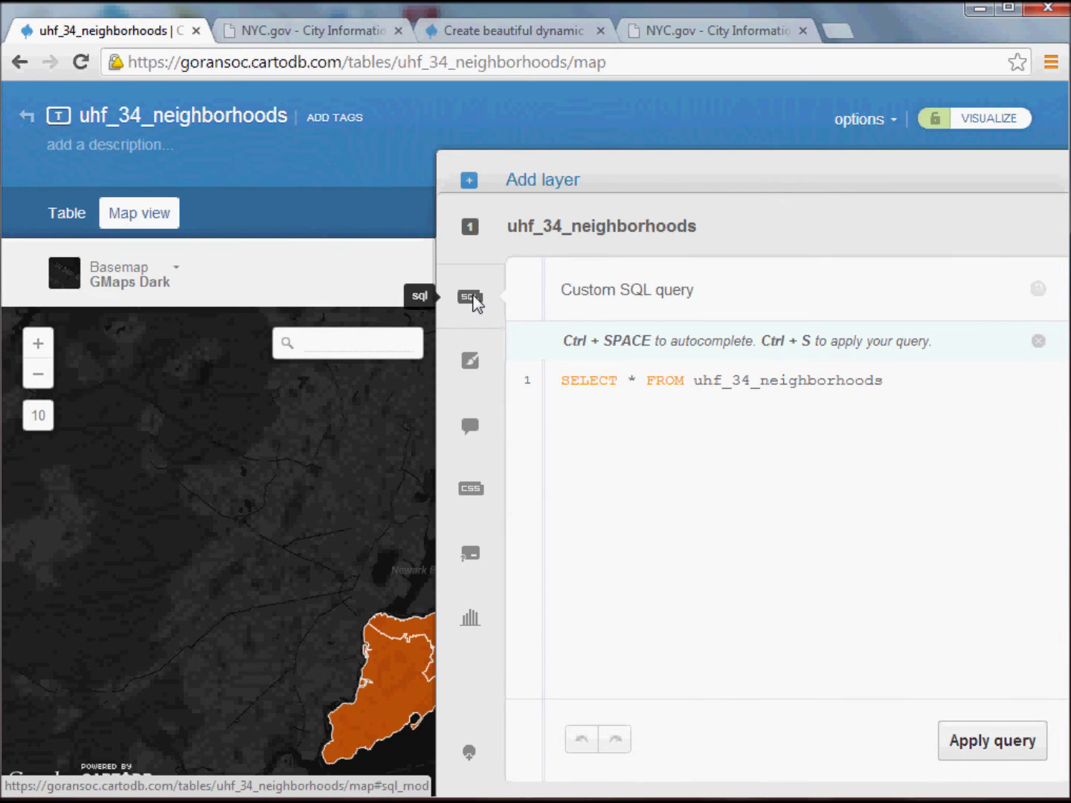
left_click(469, 357)
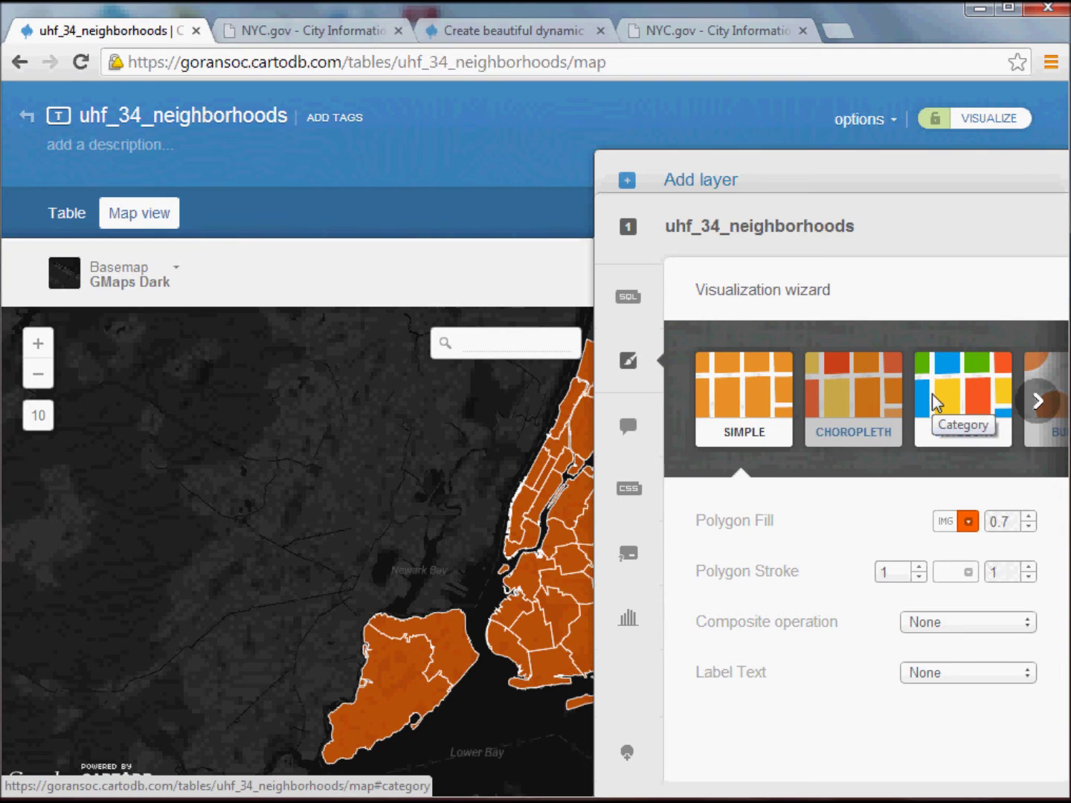
left_click(847, 378)
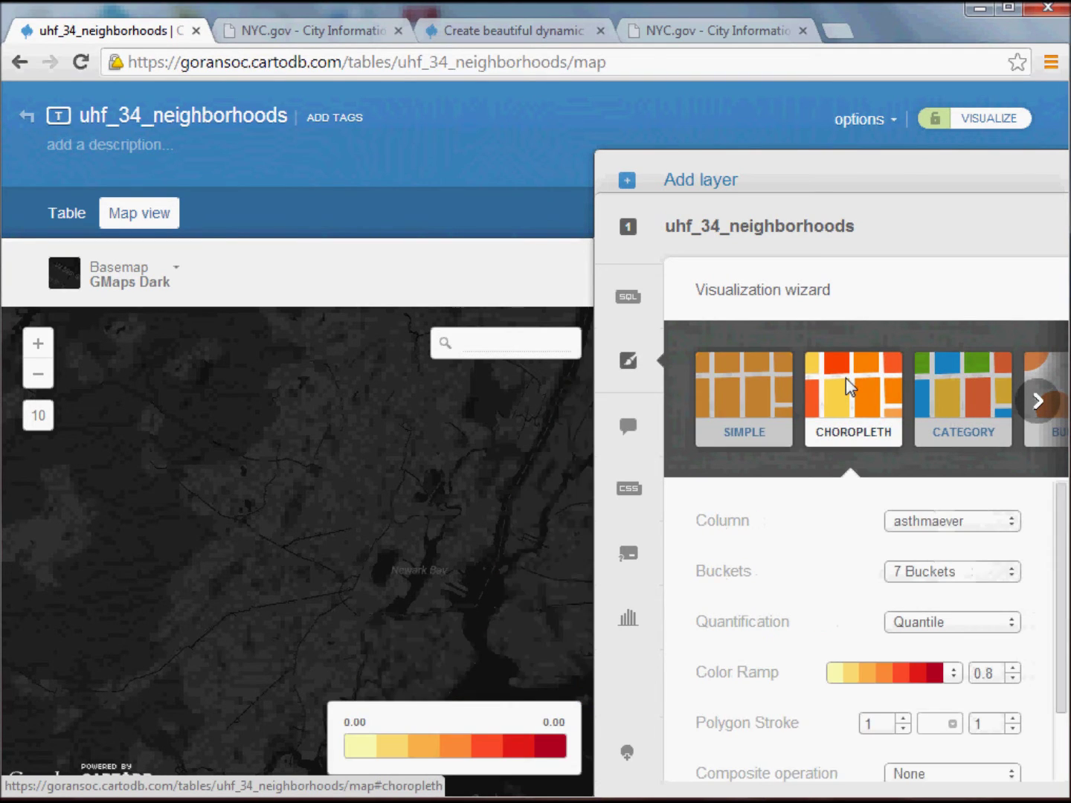
left_click(1014, 523)
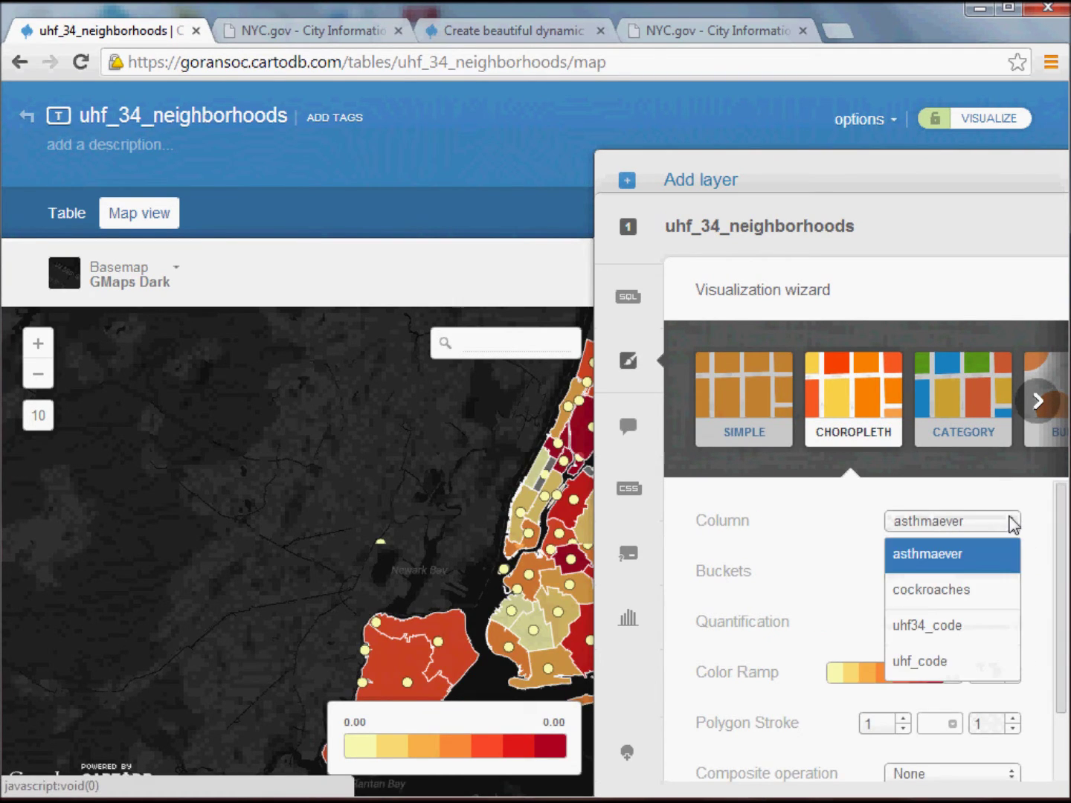
left_click(945, 586)
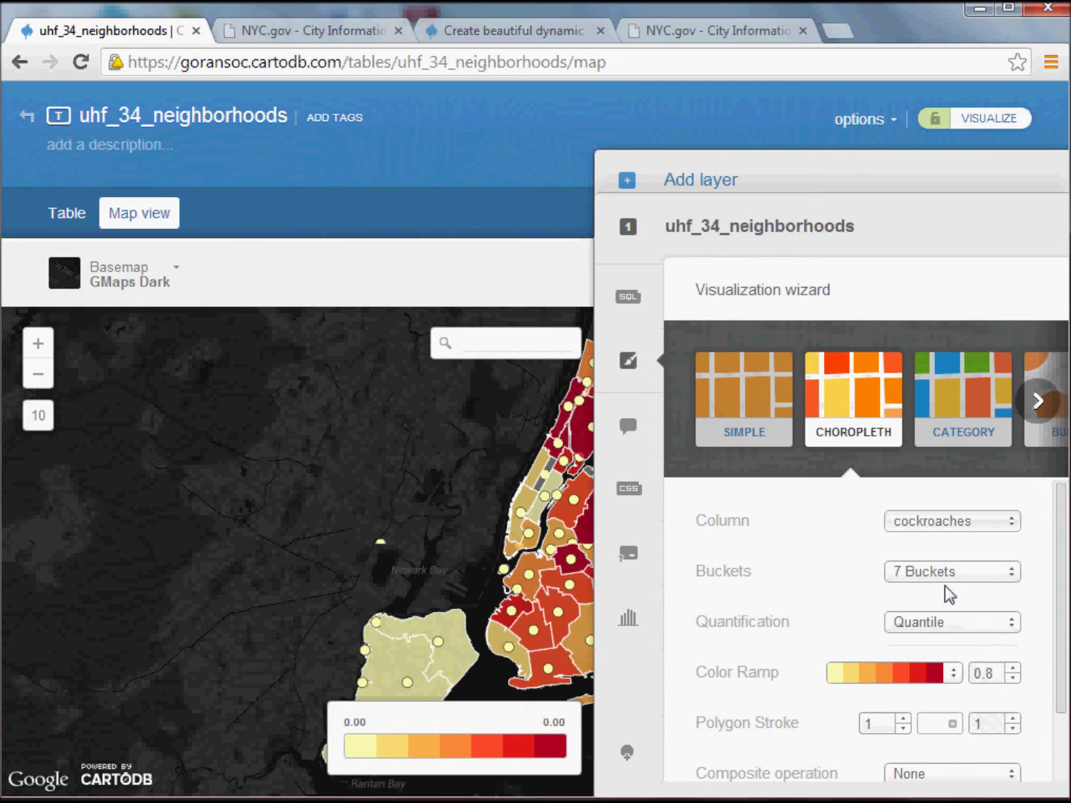
Set the choropleth to 5 buckets with the light-to-dark pink-purple color ramp
left_click(988, 581)
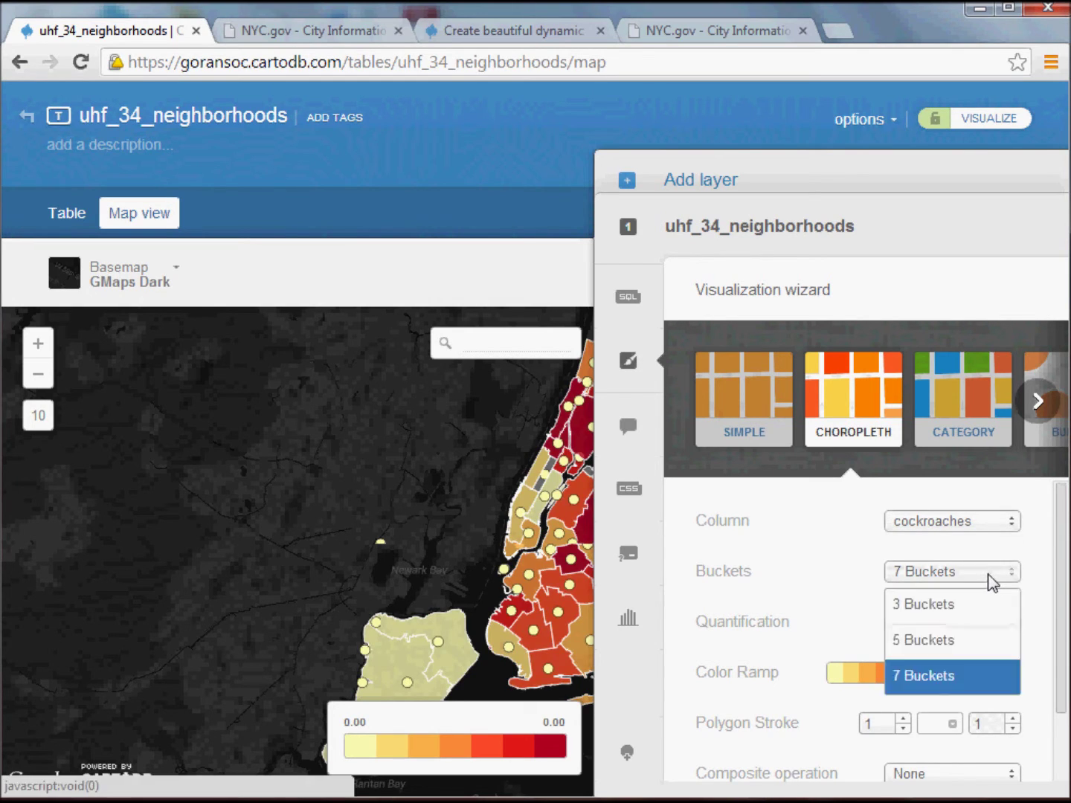
left_click(945, 639)
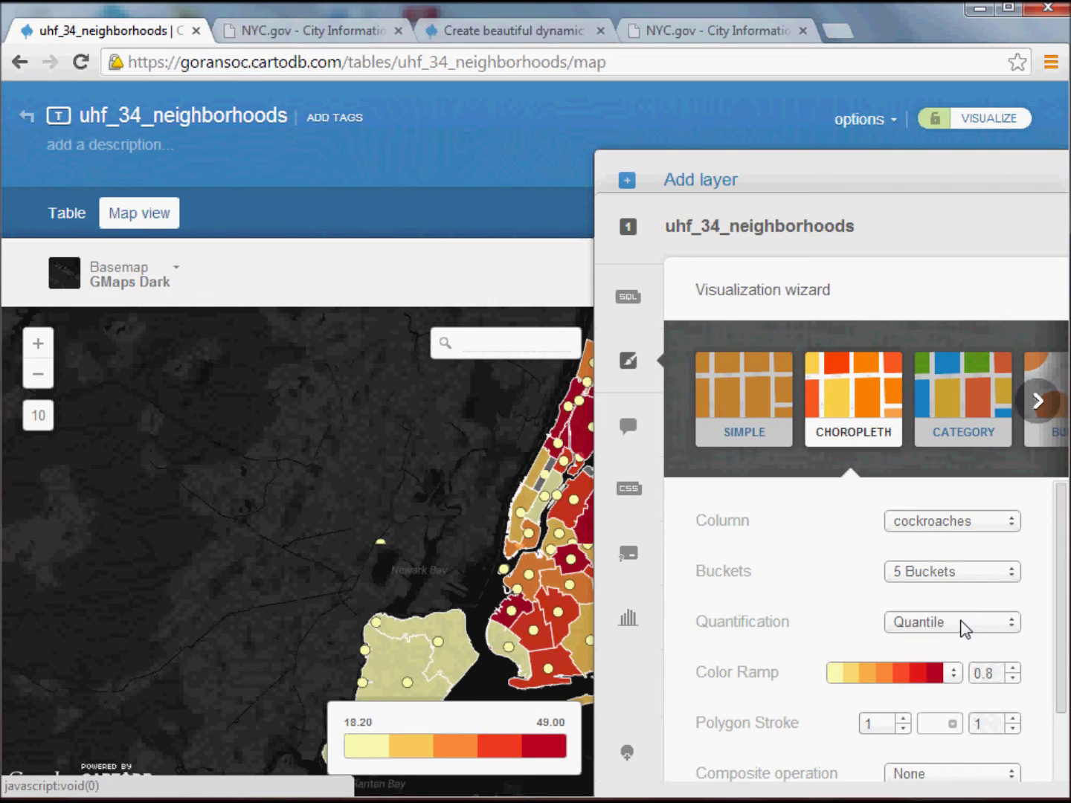
left_click(953, 673)
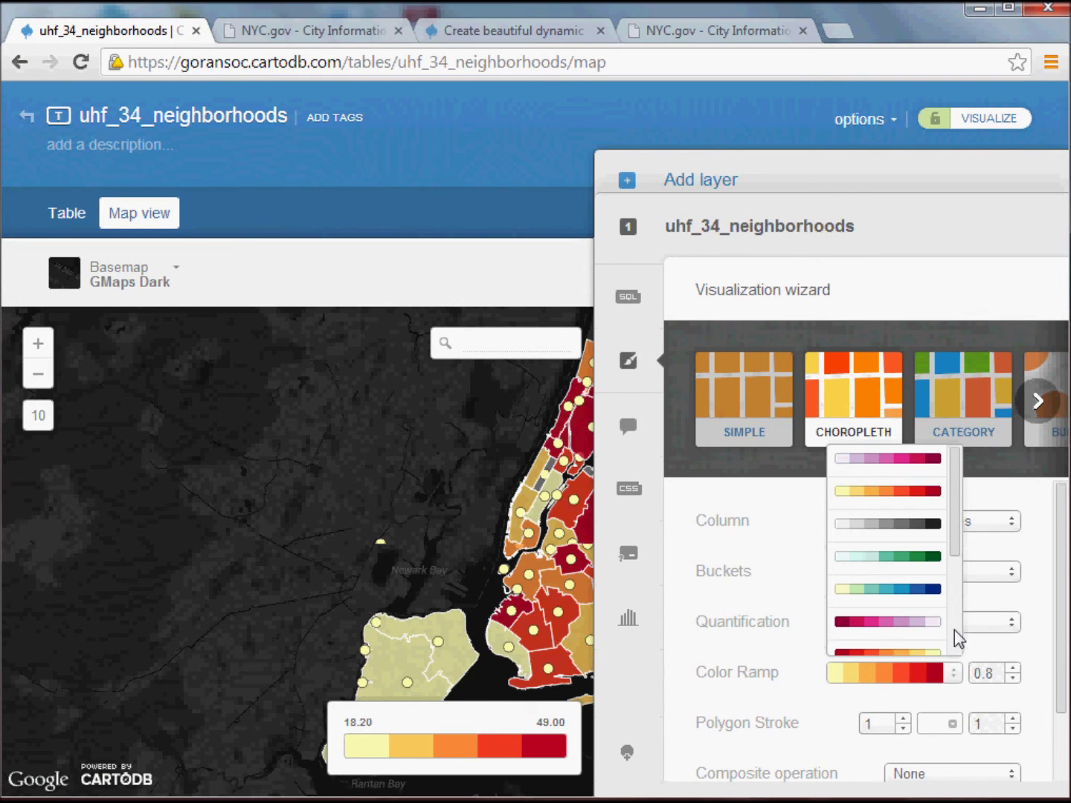
left_click(907, 459)
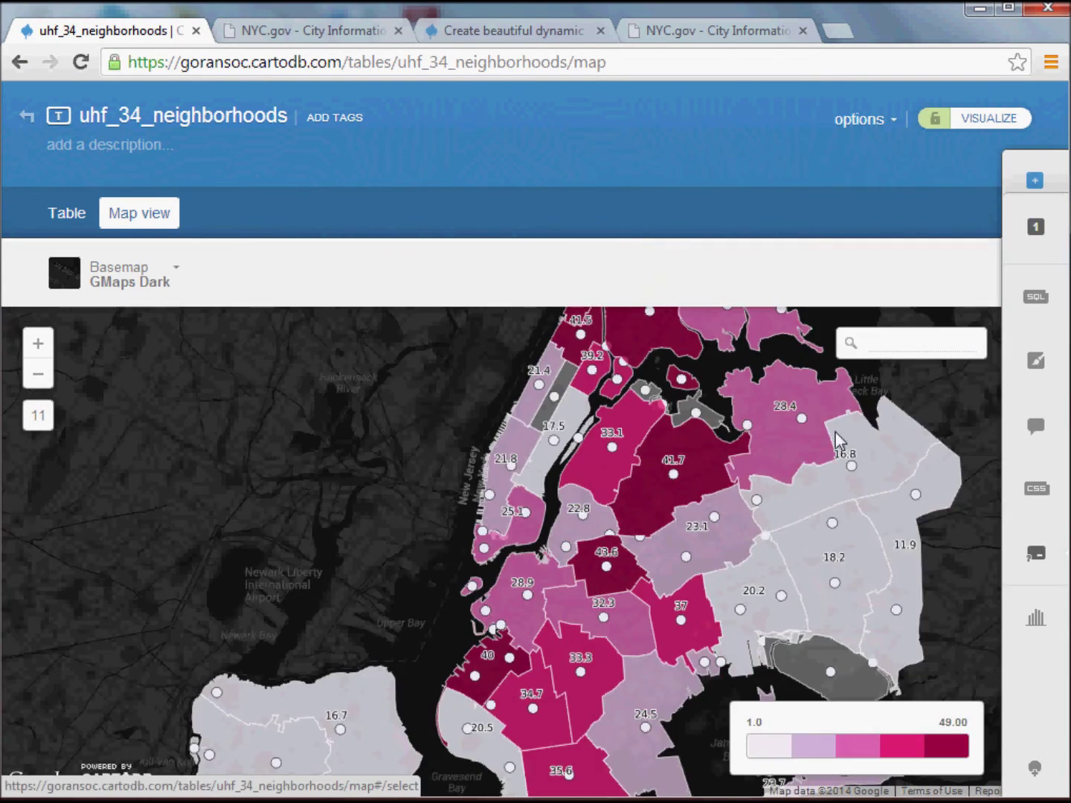
left_click_drag(714, 476, 693, 547)
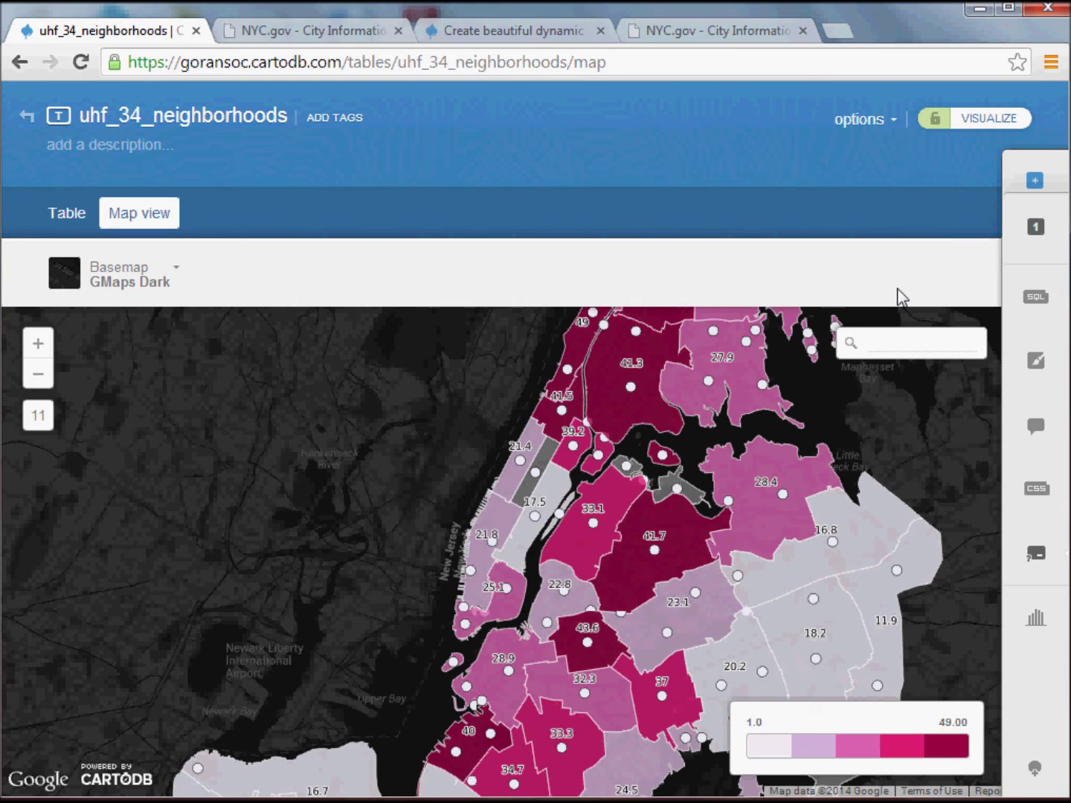
Add the existing uhf_34_neighborhoods table to the map as another layer
left_click(1035, 182)
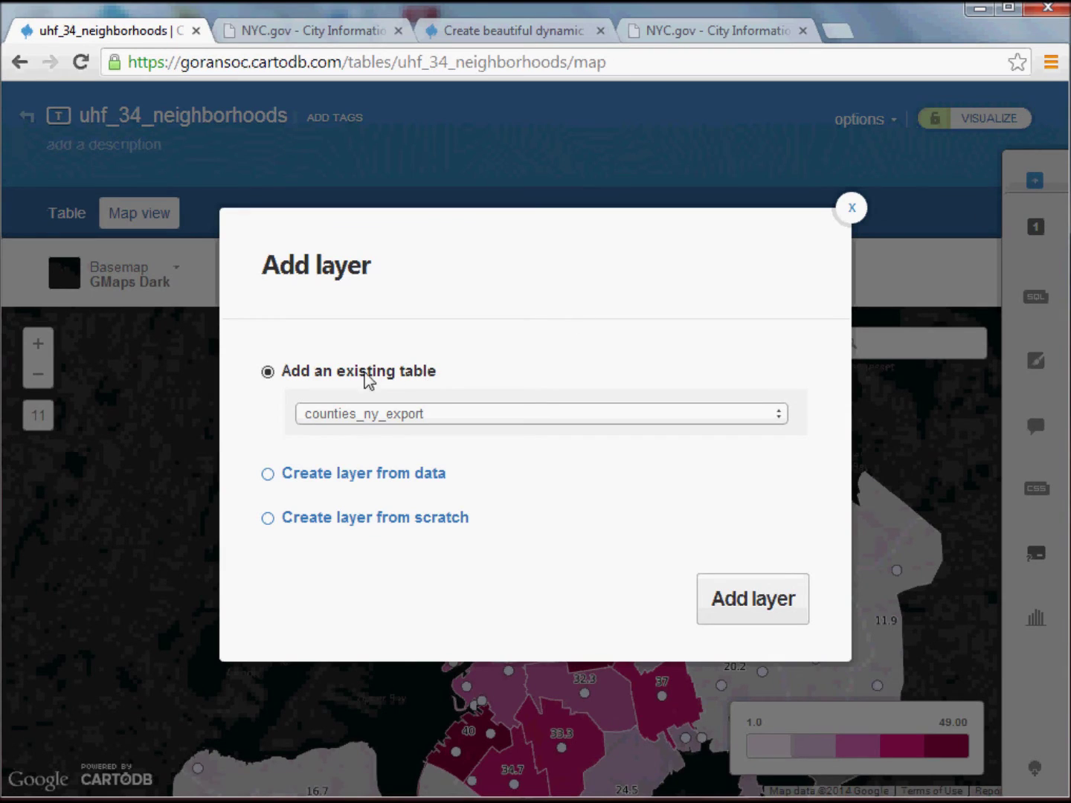
left_click(373, 476)
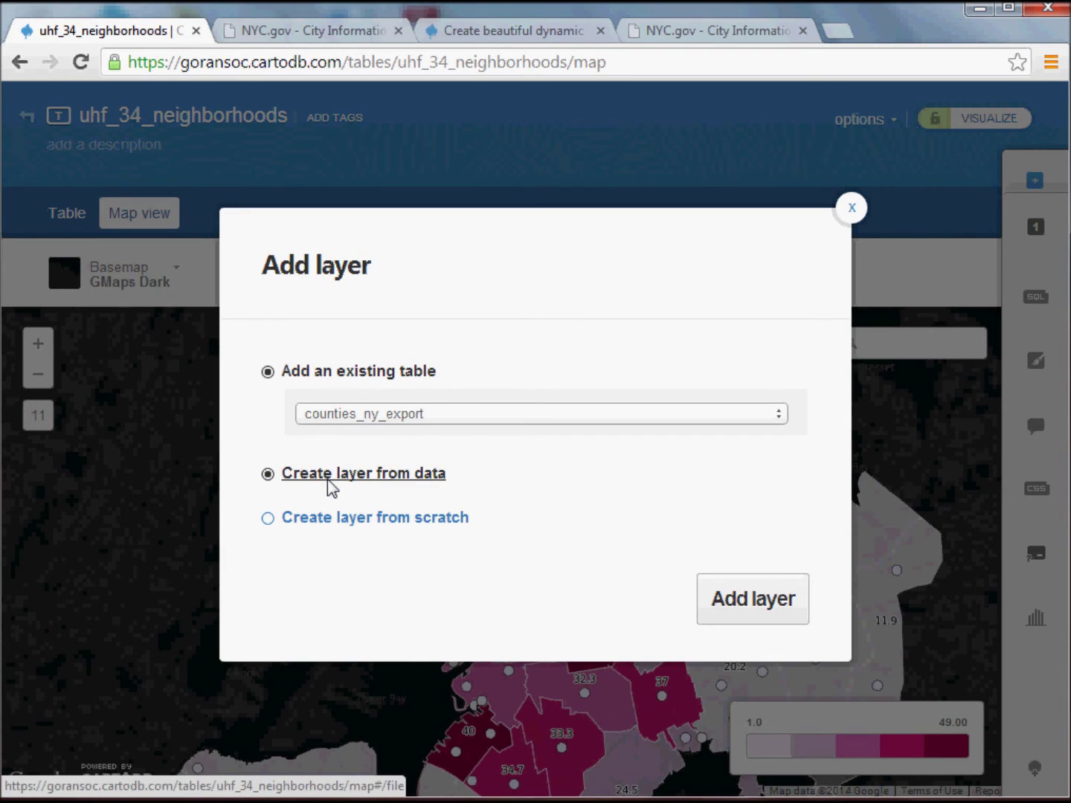
left_click(382, 415)
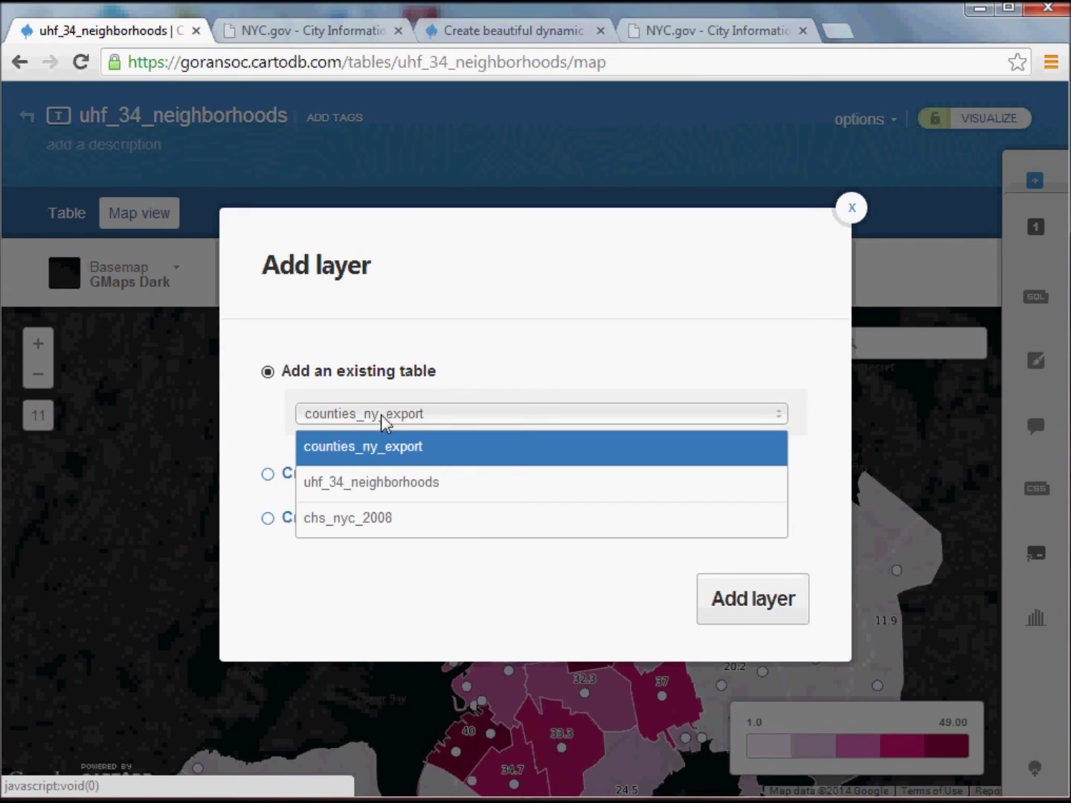
left_click(391, 482)
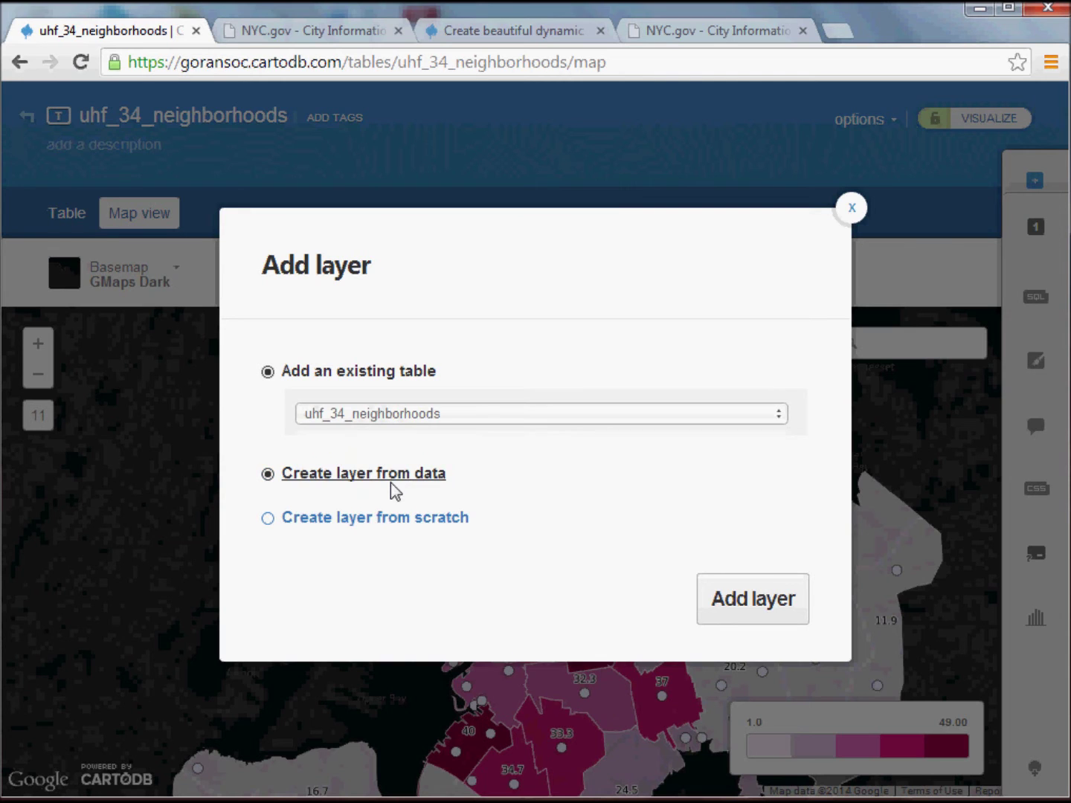
left_click(756, 604)
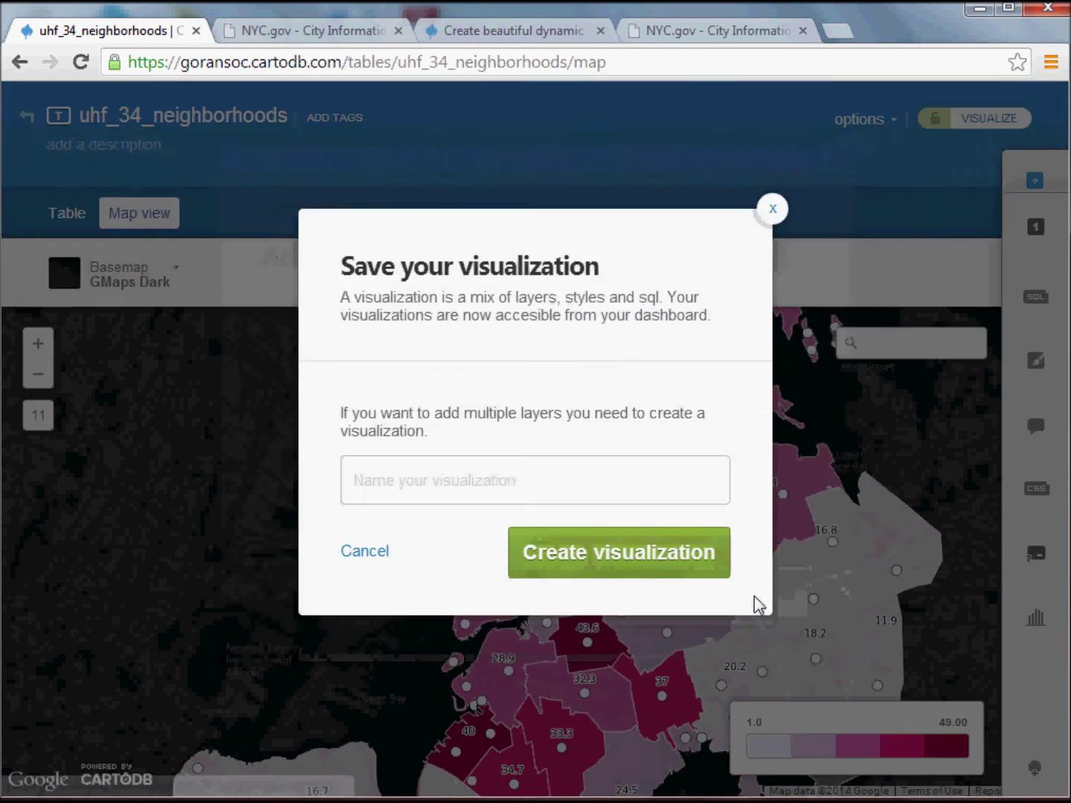
Create the visualization under the name "NYC Community Health Data - Cockroaches and Asthma"
left_click(585, 485)
type("NYC")
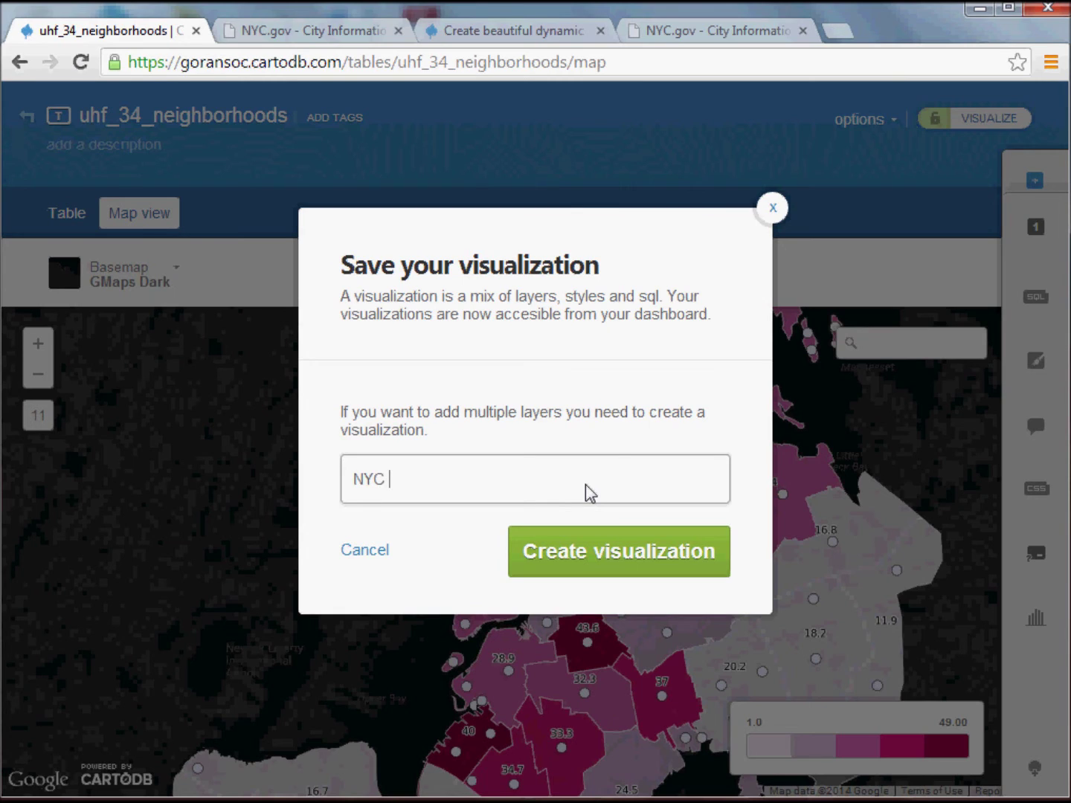
type(" Community Health Data - ")
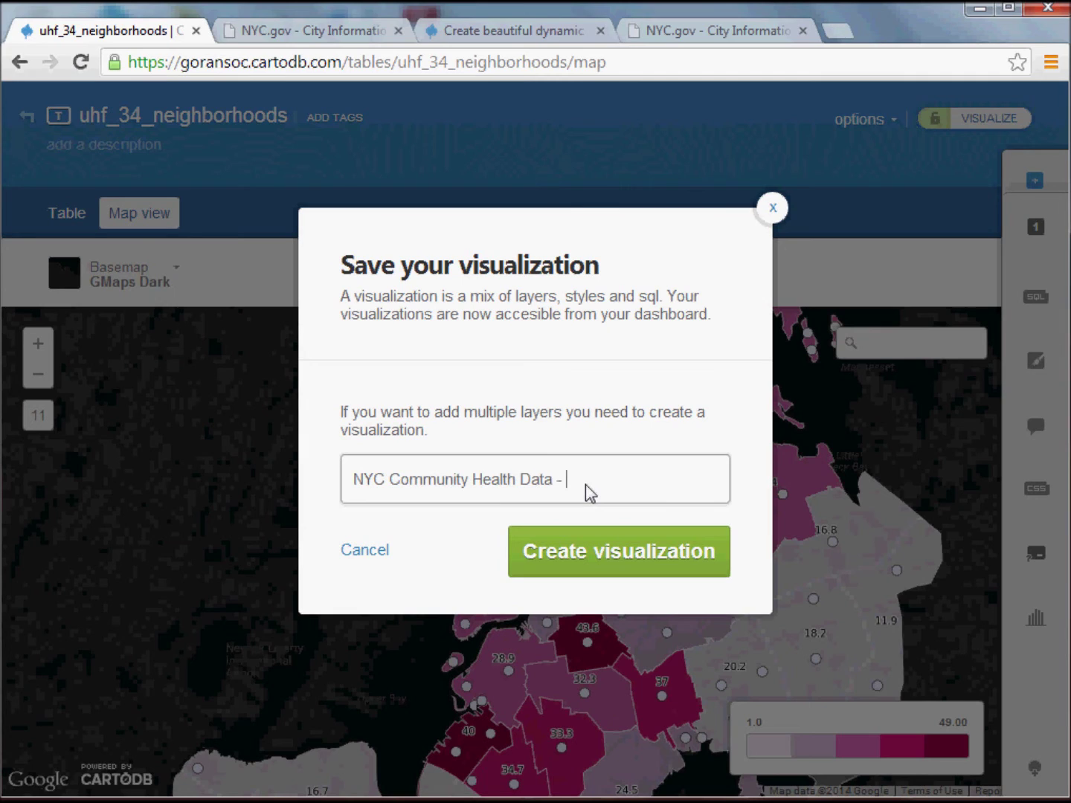
type("Cockroaches and Asthma")
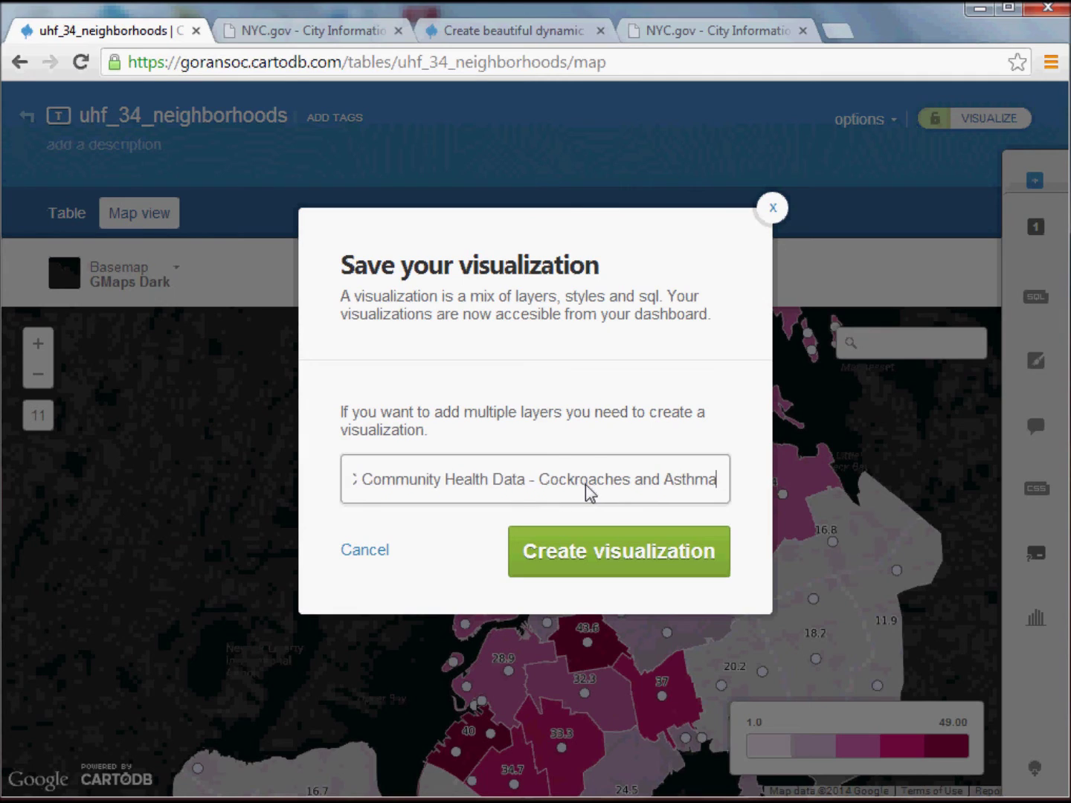
left_click(653, 551)
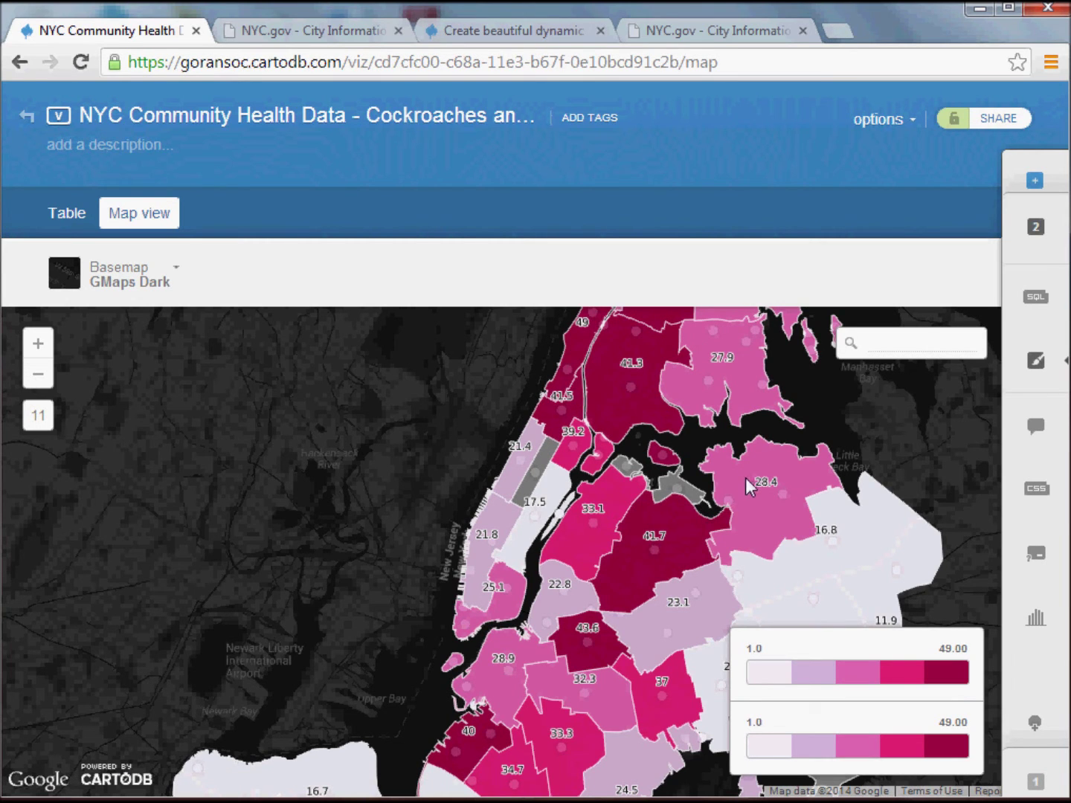
Style layer 2 as a bubble map based on the asthmaever column
left_click_drag(730, 503, 755, 451)
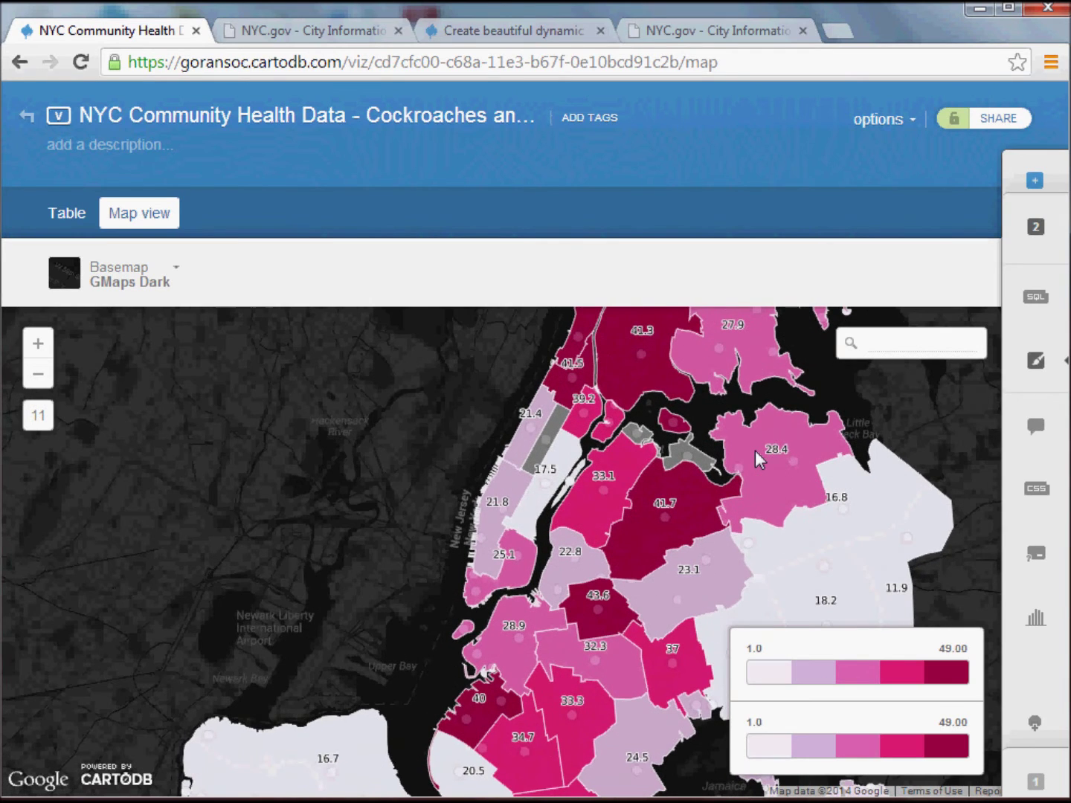
left_click(1036, 361)
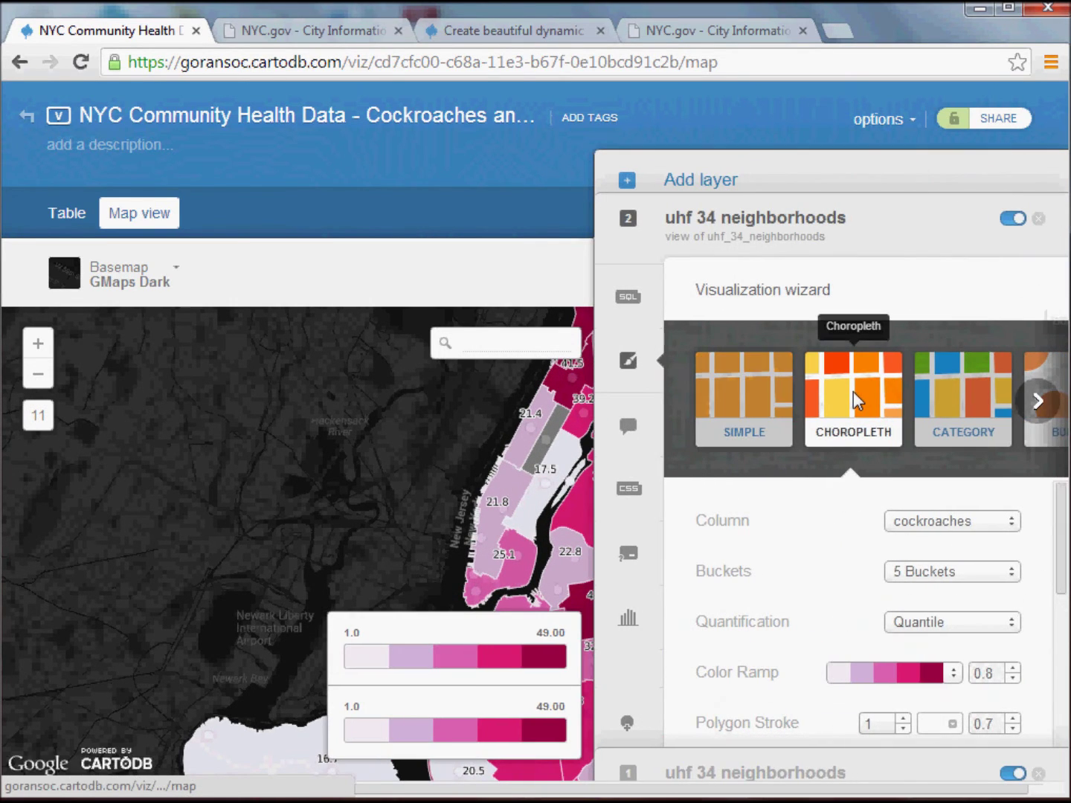
left_click(1035, 401)
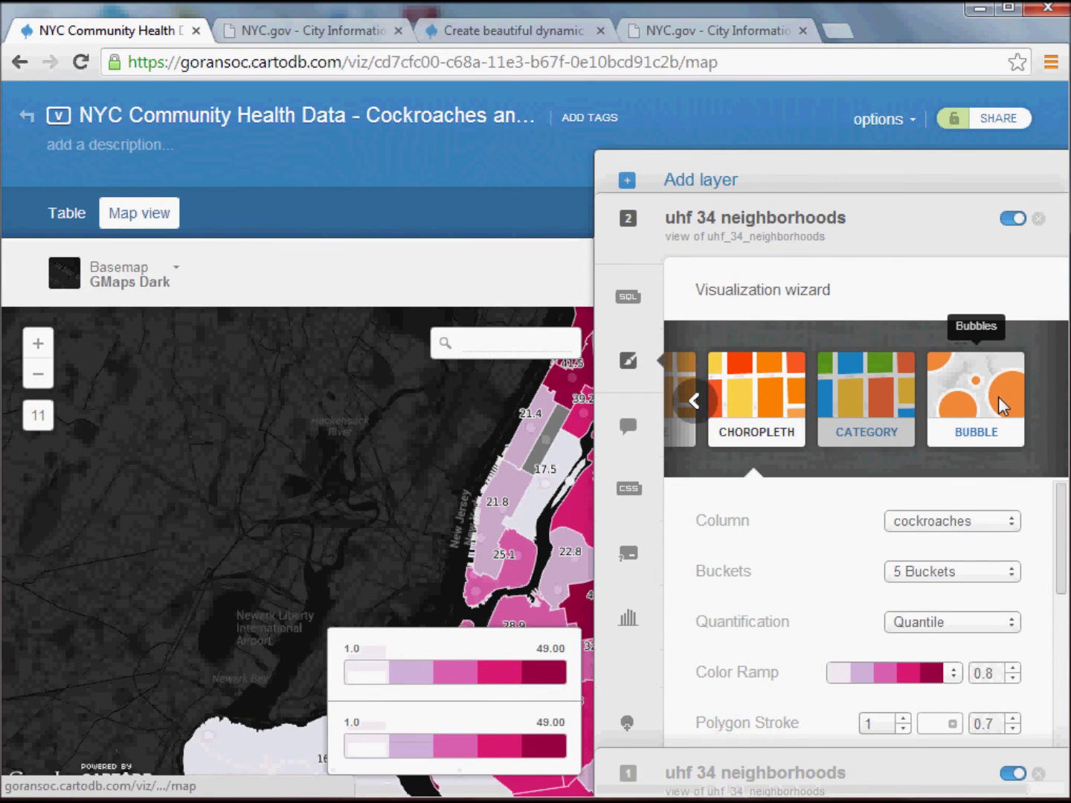
left_click(999, 396)
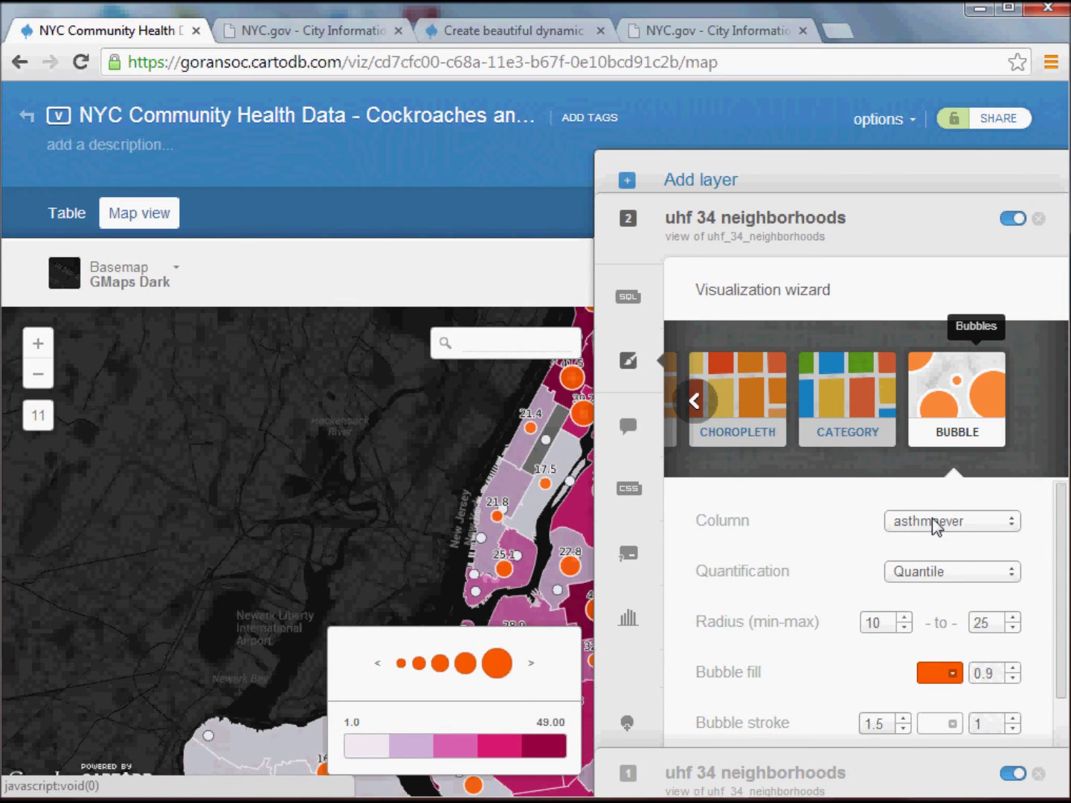
Set the bubble fill color of layer 2 to white
left_click(954, 675)
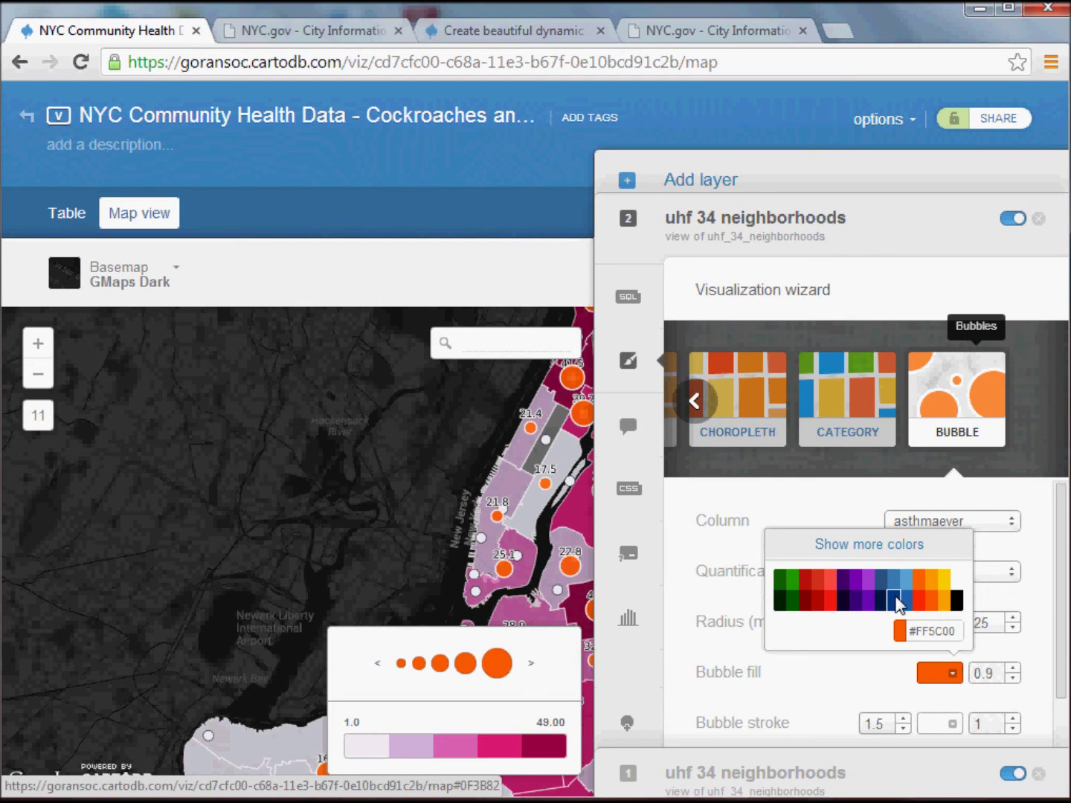
left_click(956, 581)
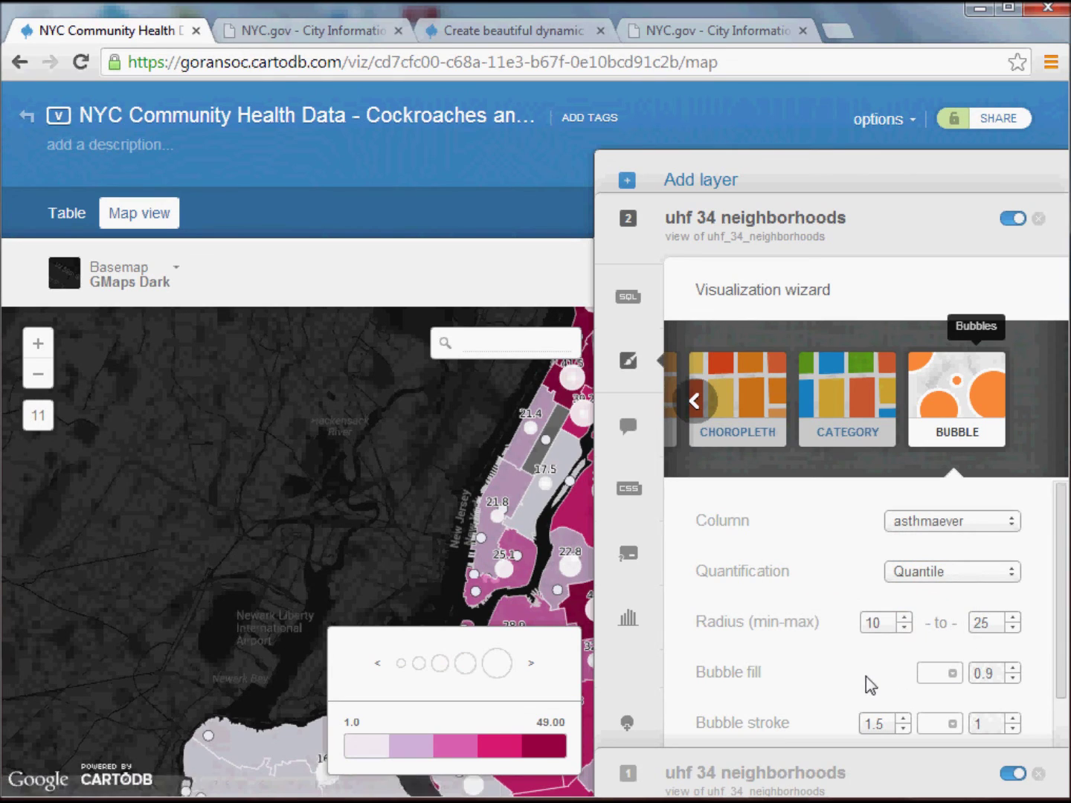
left_click_drag(1060, 572, 1060, 623)
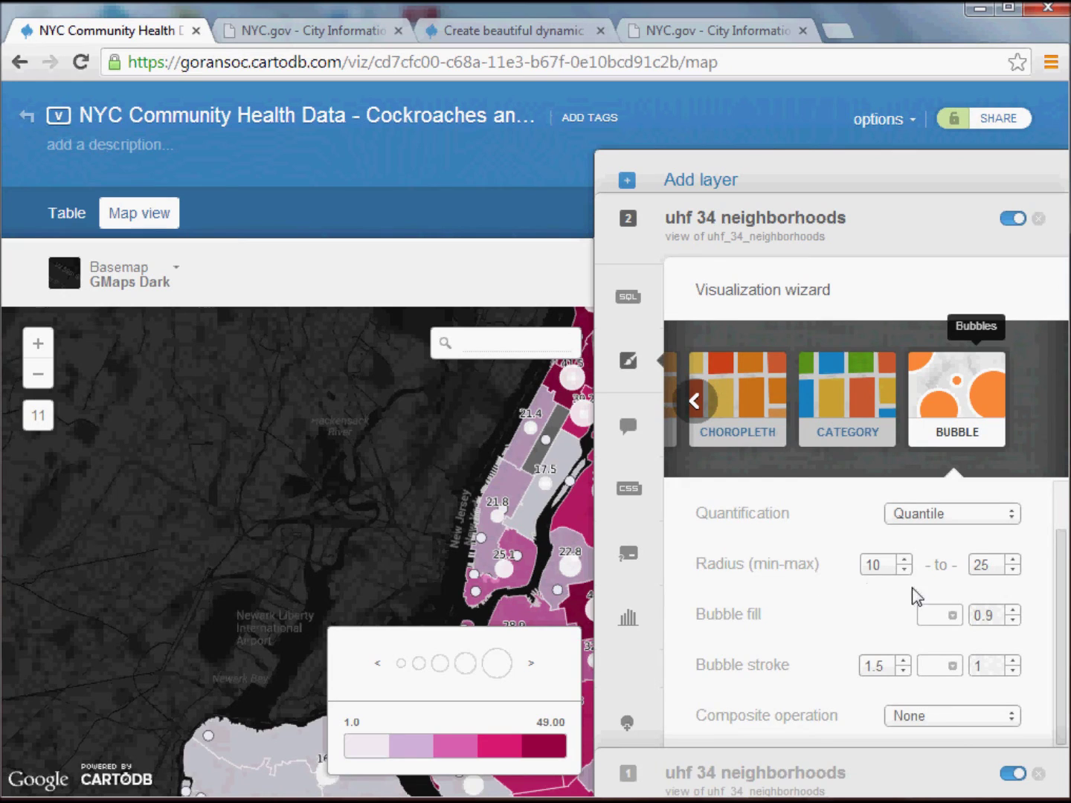
Set the maximum bubble radius of layer 2 to 30 and collapse the layer settings to view the map
left_click(1014, 559)
left_click(1014, 559)
left_click(1015, 560)
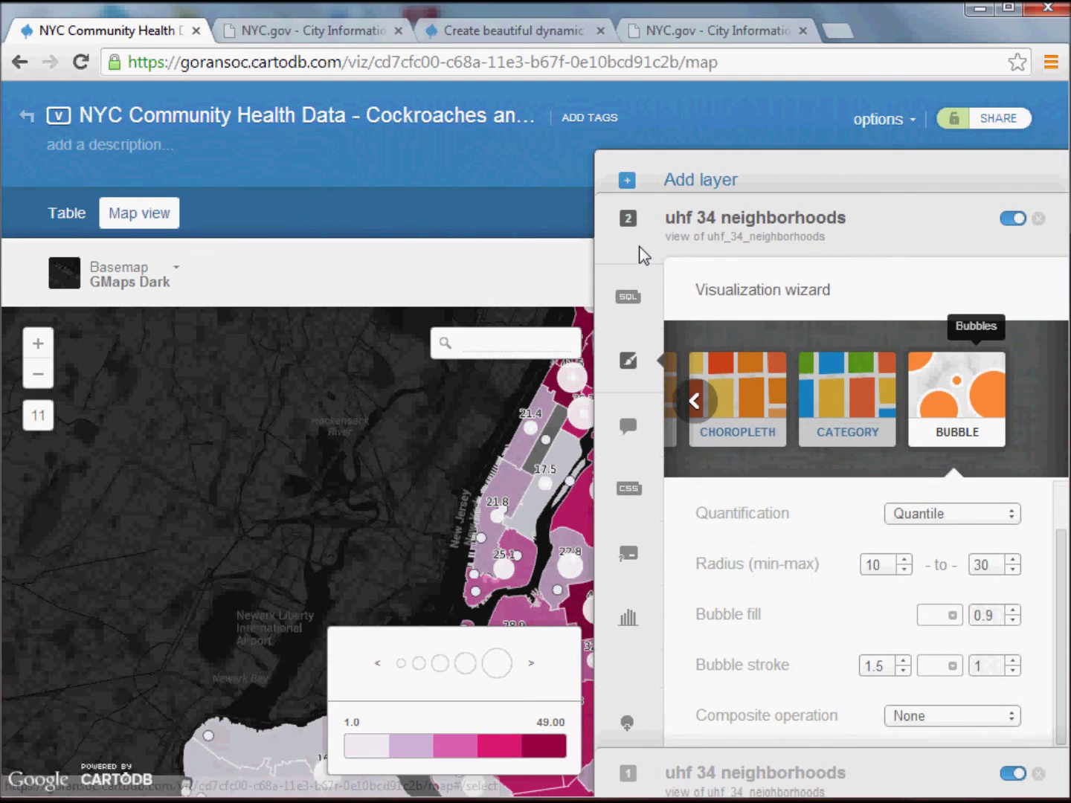
left_click(629, 223)
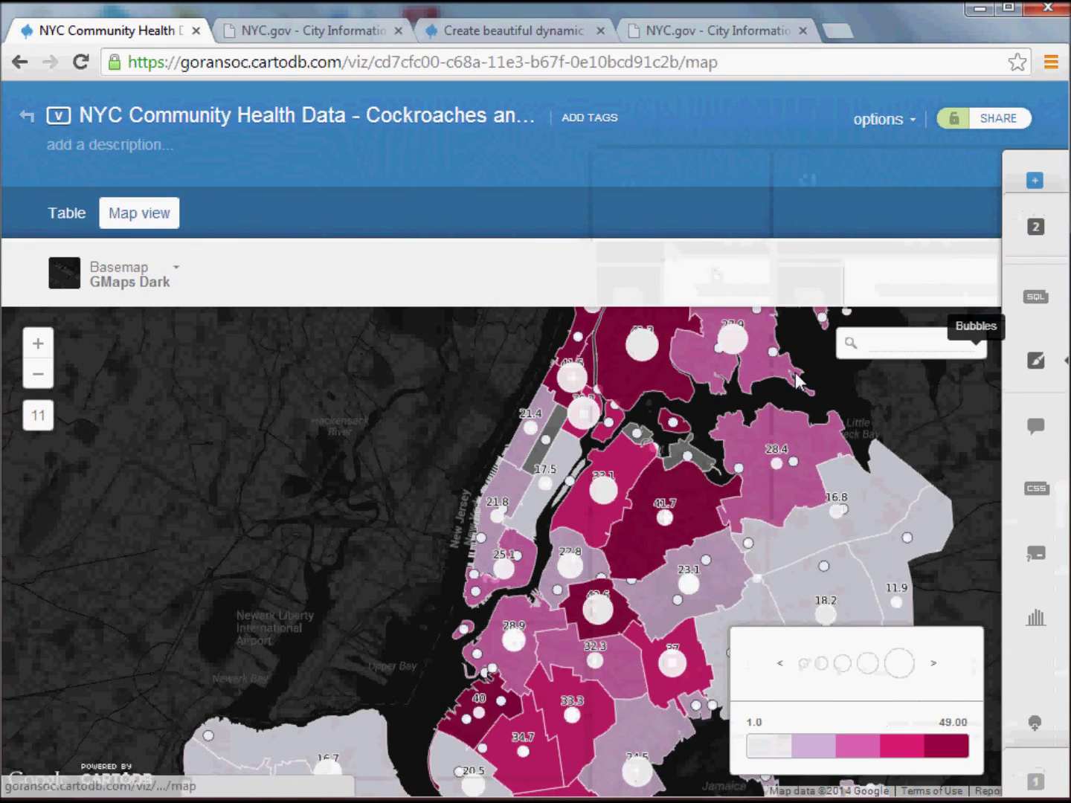
left_click_drag(785, 487, 727, 534)
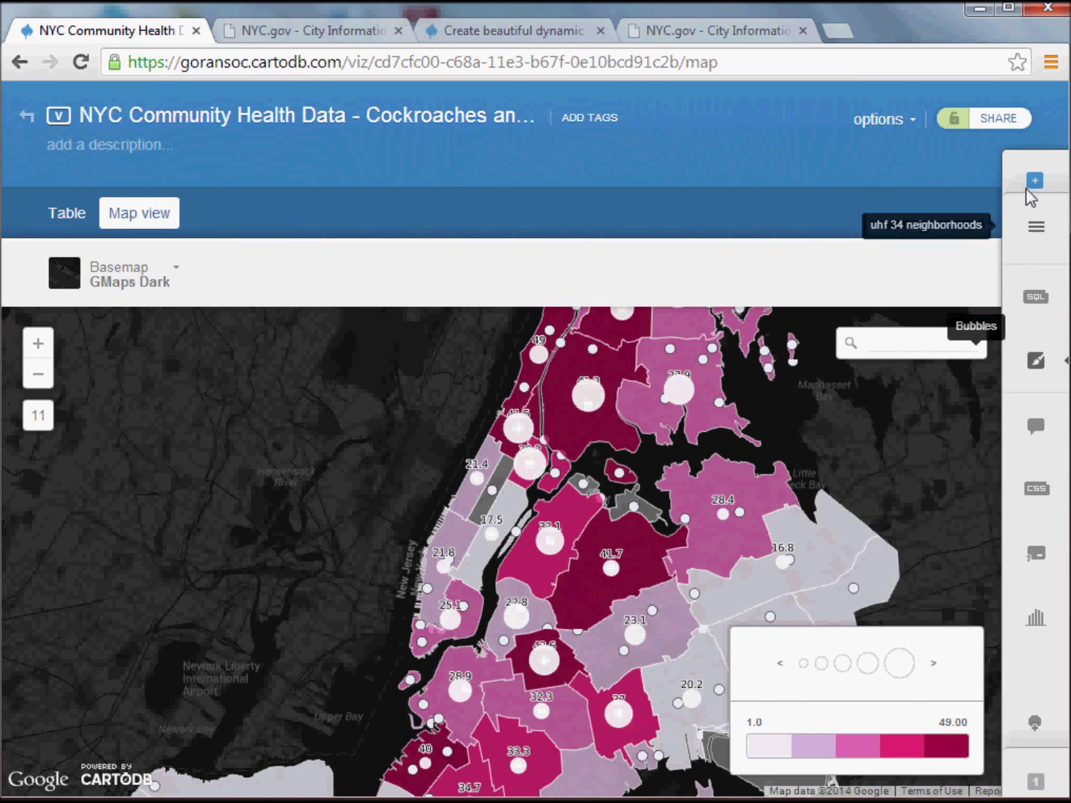
Comment out the marker-fill line in layer 1's CartoCSS and return to the full map
left_click(1022, 251)
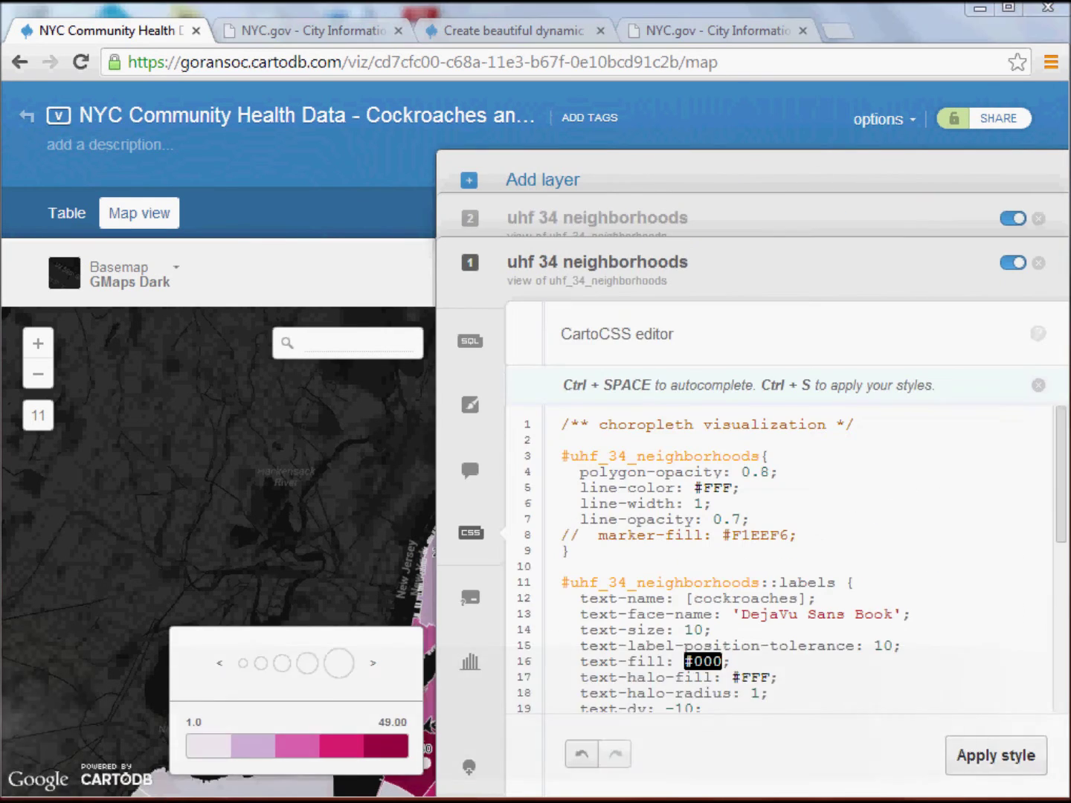
left_click(659, 212)
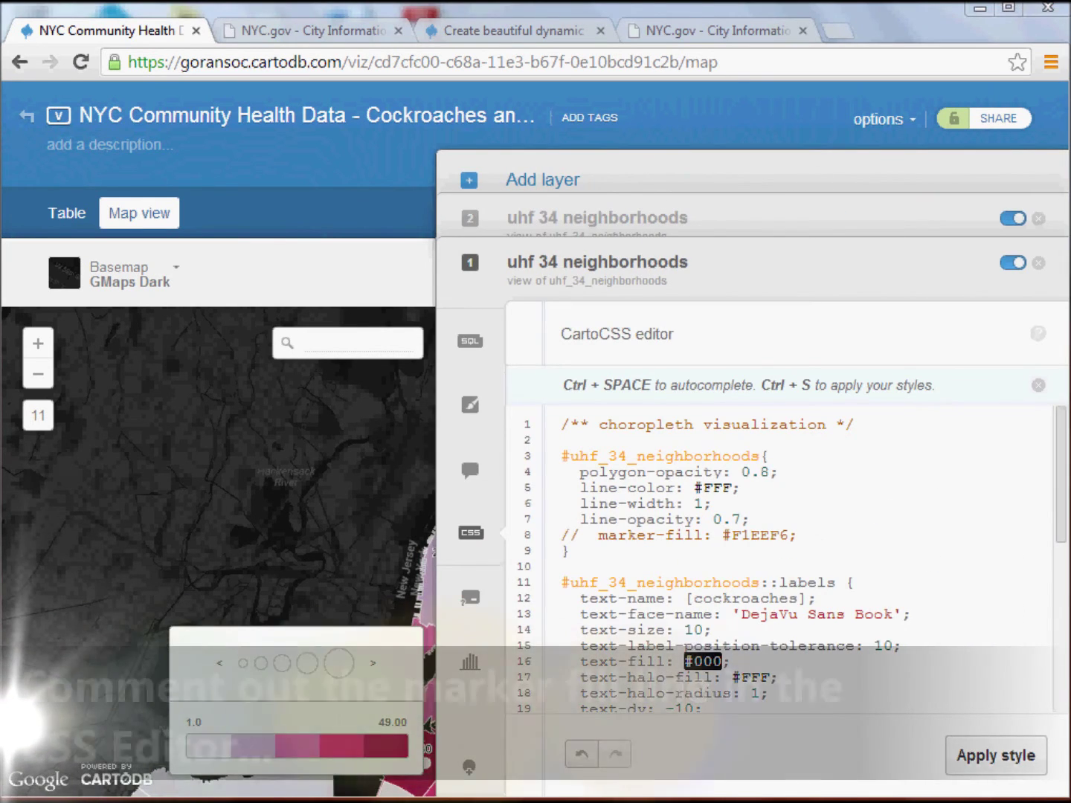
left_click(463, 271)
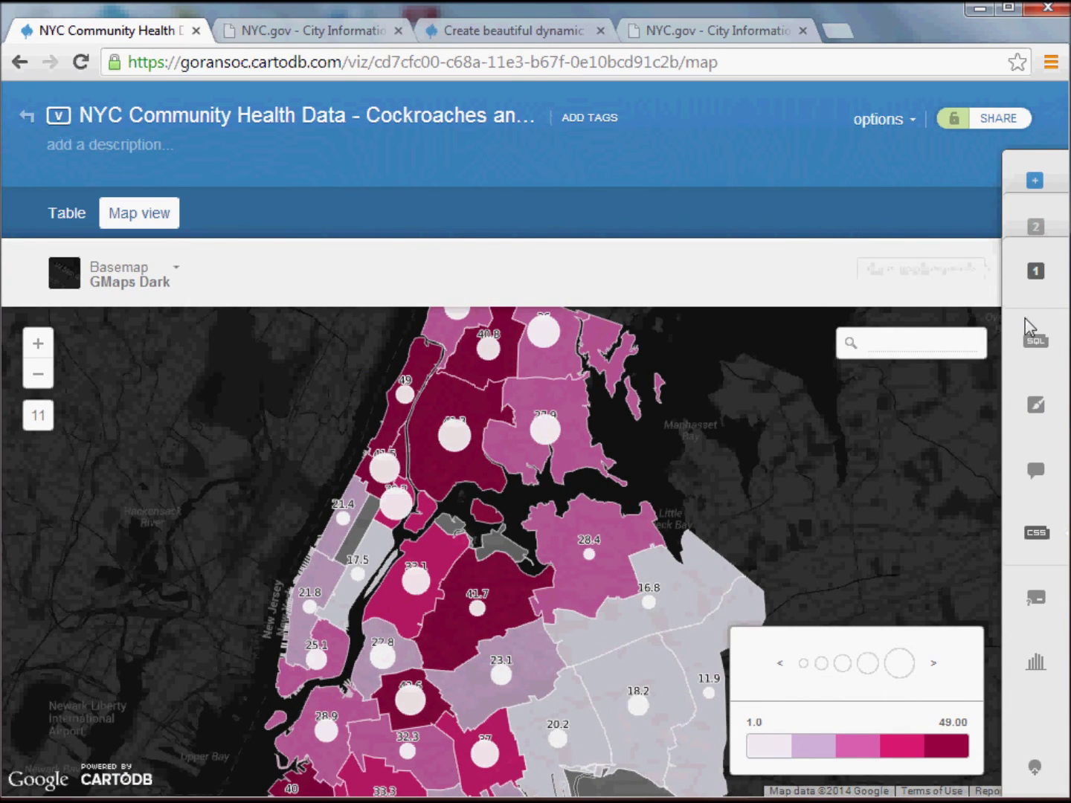
Check which information the infowindow of the South Bronx bubble shows, and close it
left_click(1027, 232)
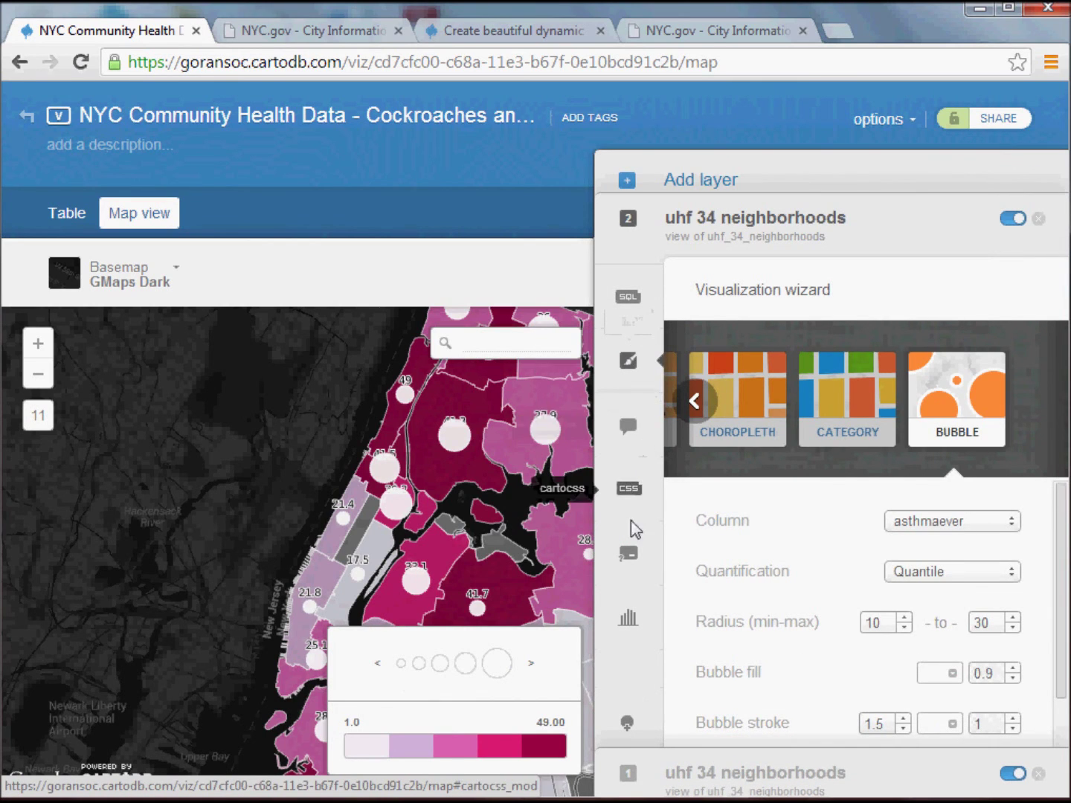
left_click(628, 556)
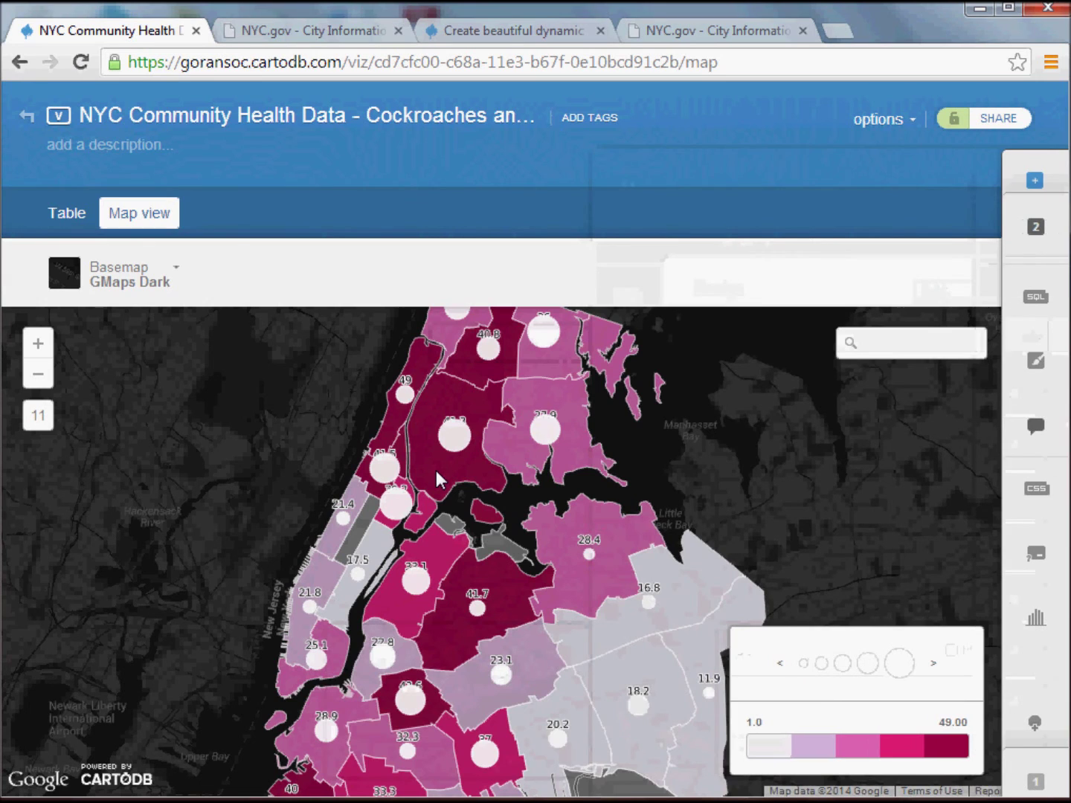
left_click(436, 471)
left_click_drag(444, 463, 447, 571)
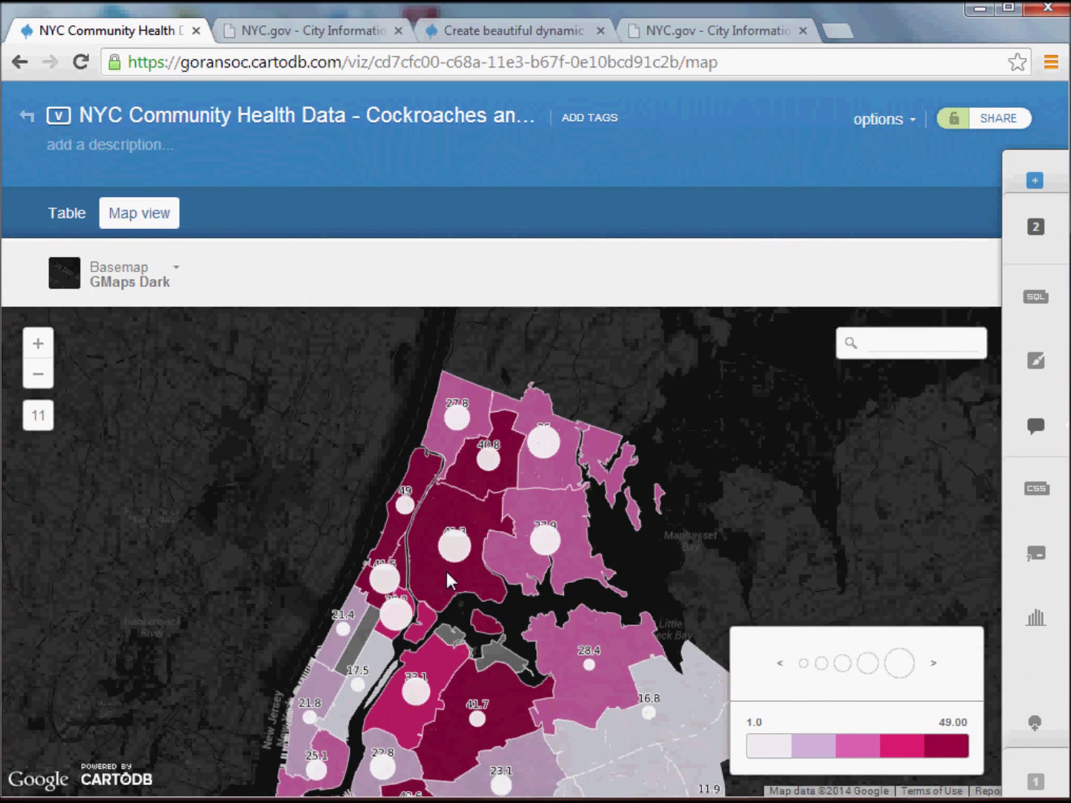
left_click(459, 547)
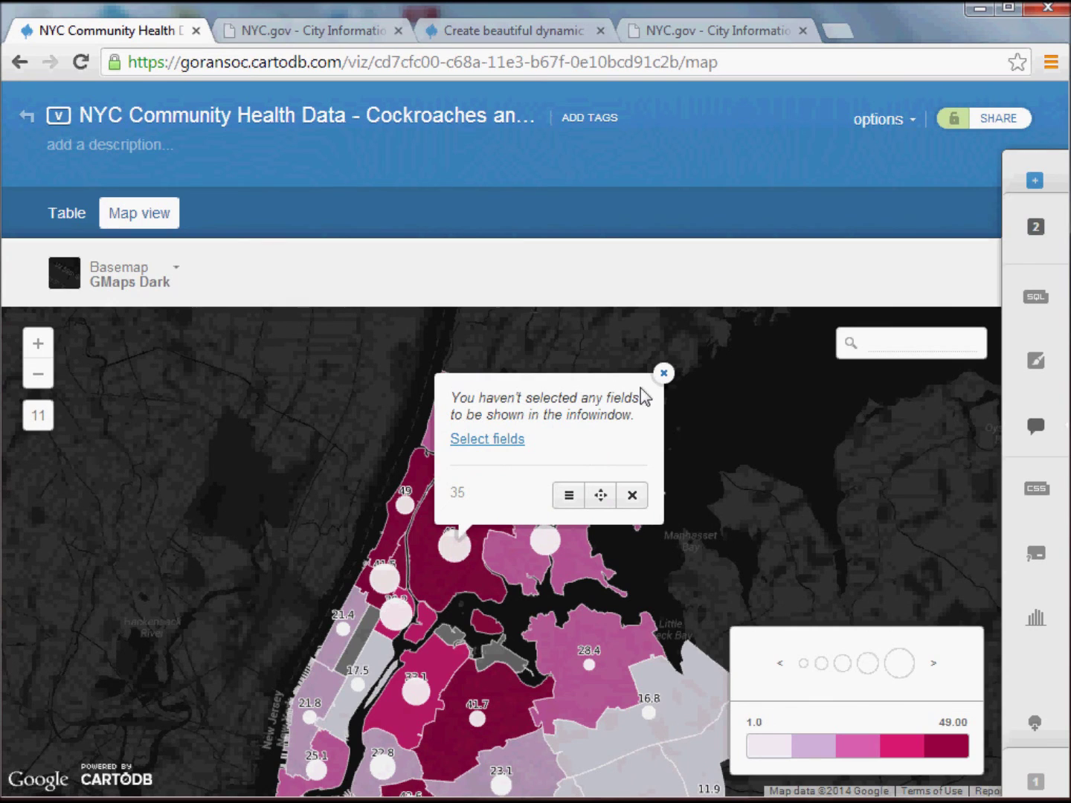
left_click(662, 374)
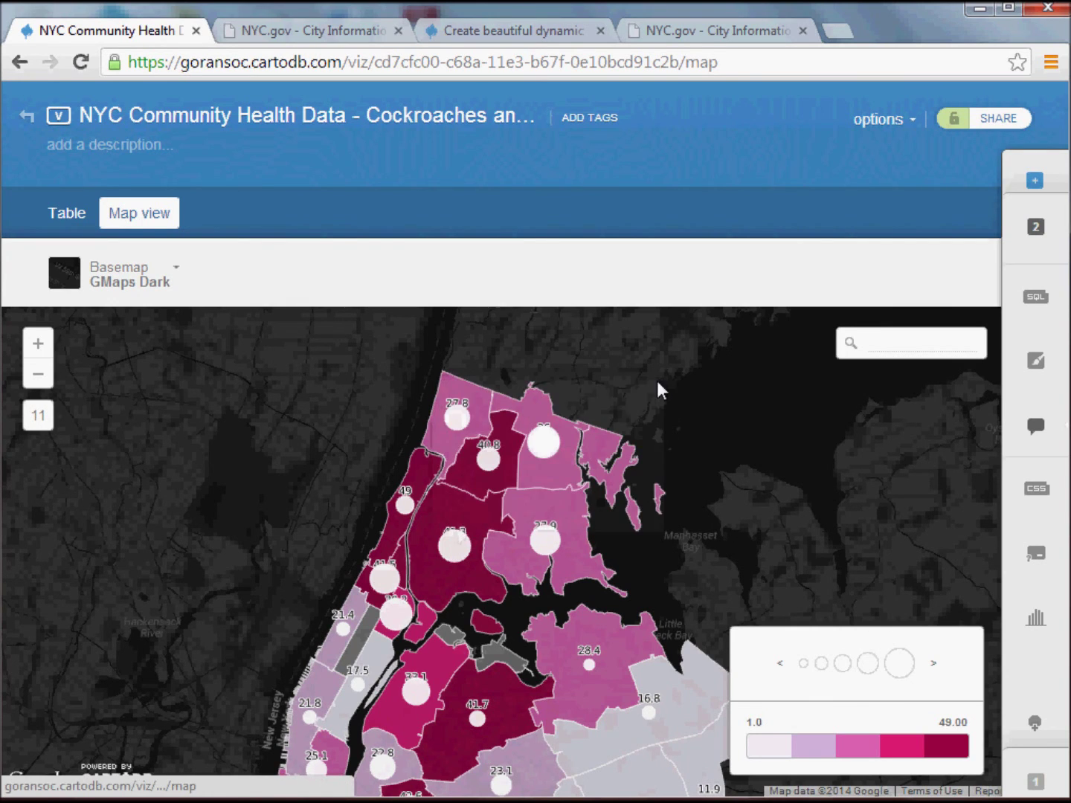
Set layer 2's infowindow design to dark and enable the asthmaever, cockroaches and first_uhf_ fields with their titles
left_click(1039, 232)
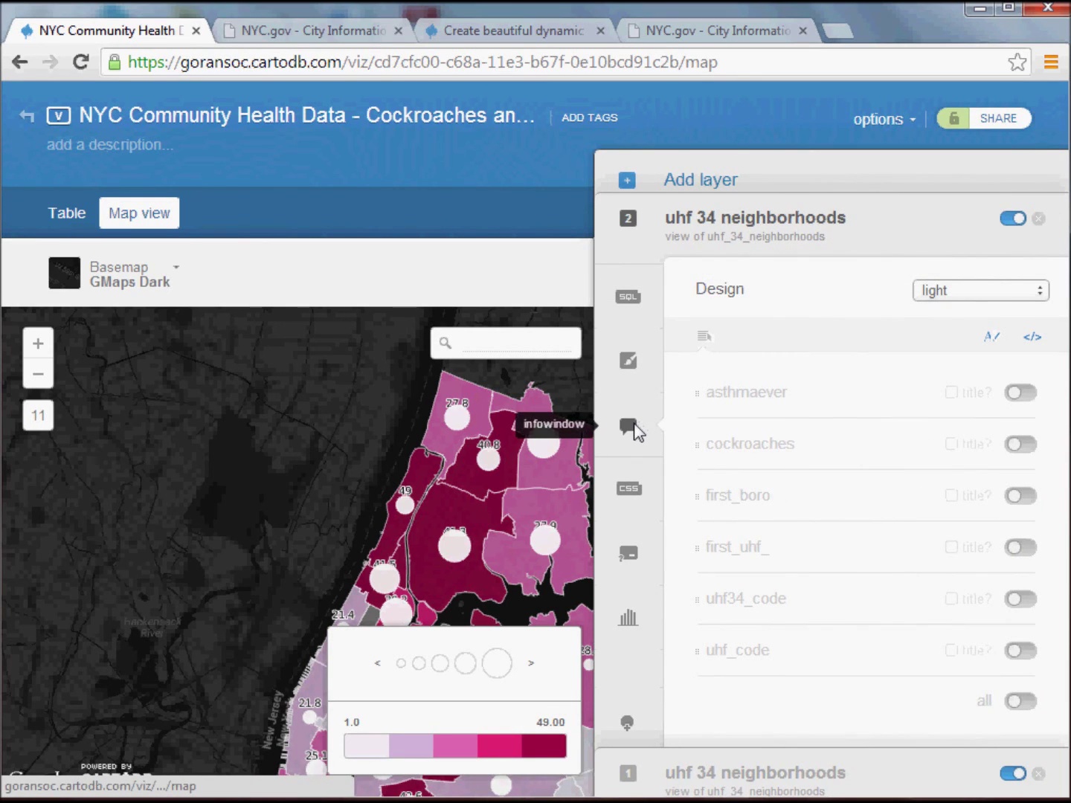
left_click(967, 293)
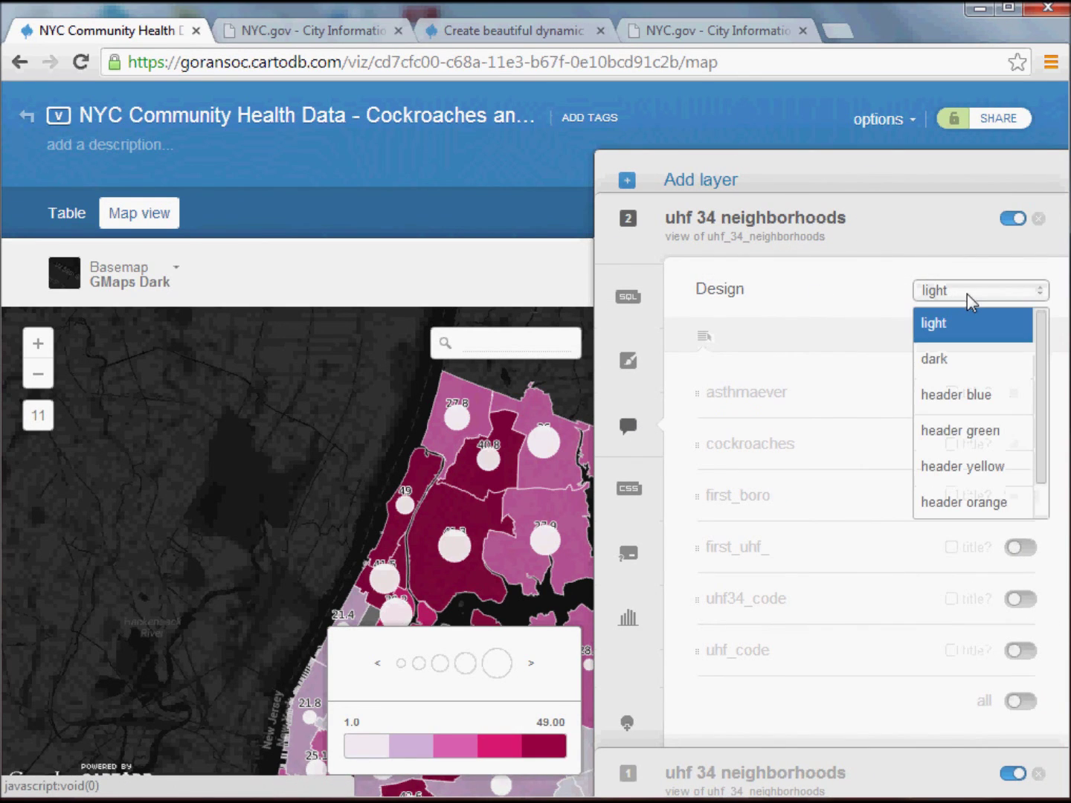
left_click(936, 360)
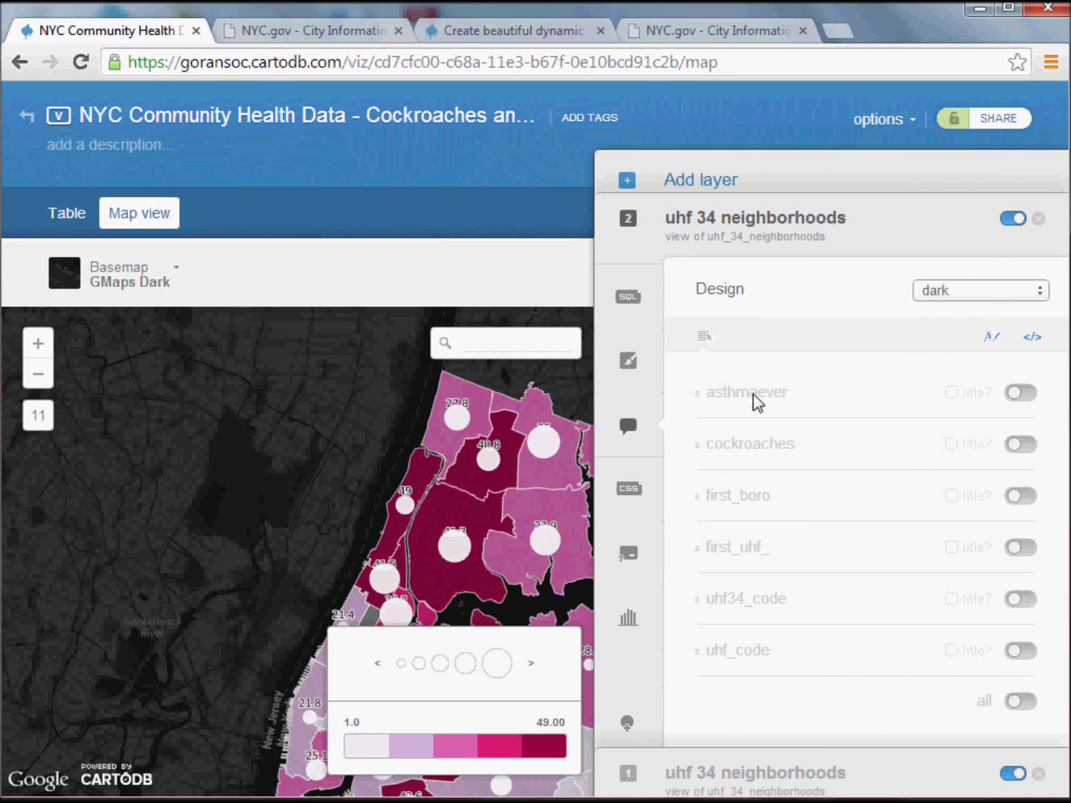
left_click(1018, 392)
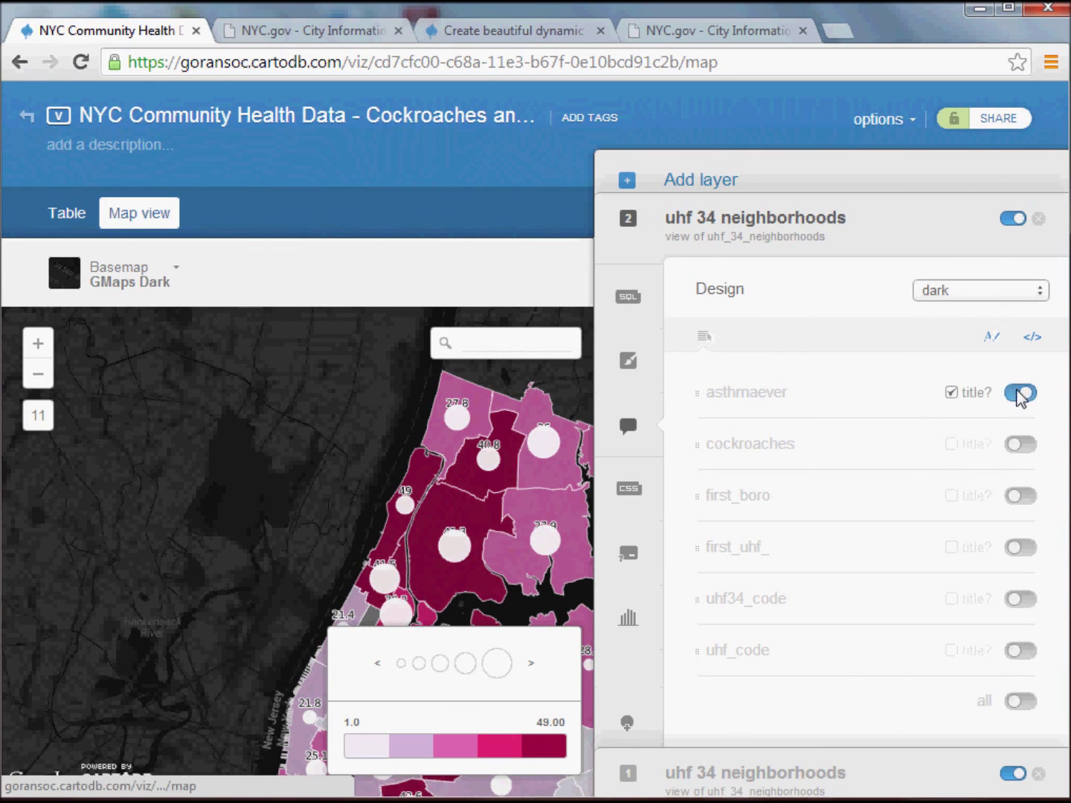
left_click(1024, 445)
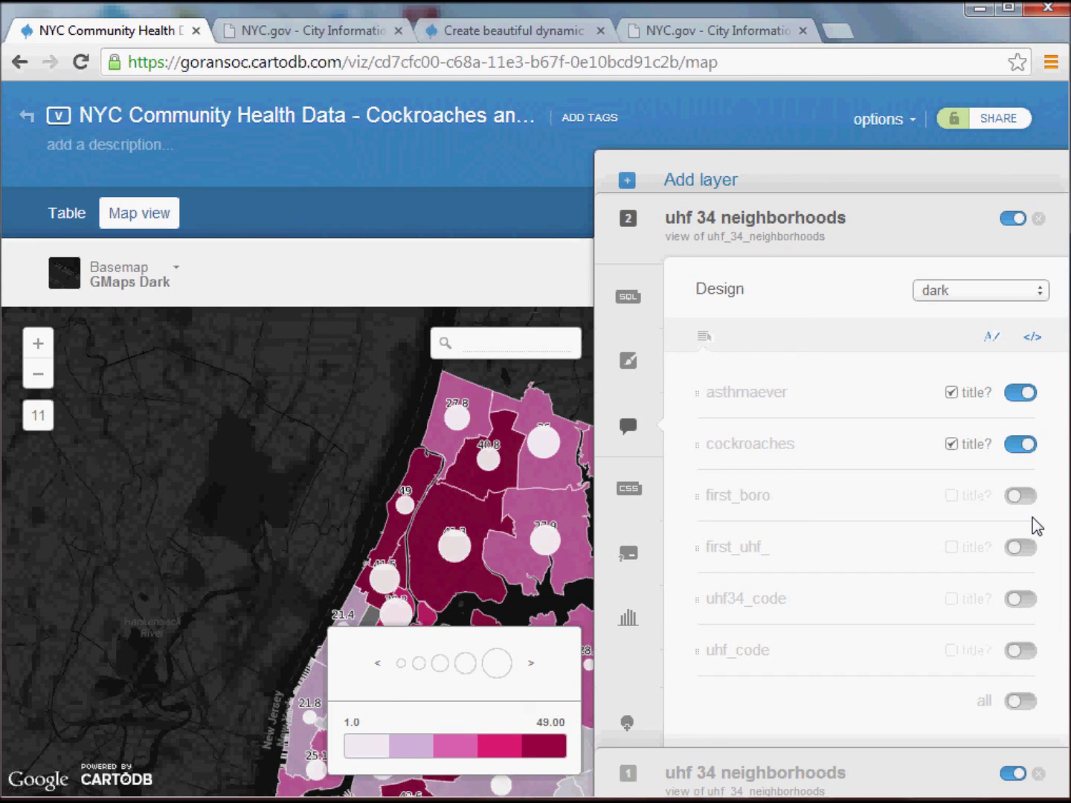
left_click(1019, 547)
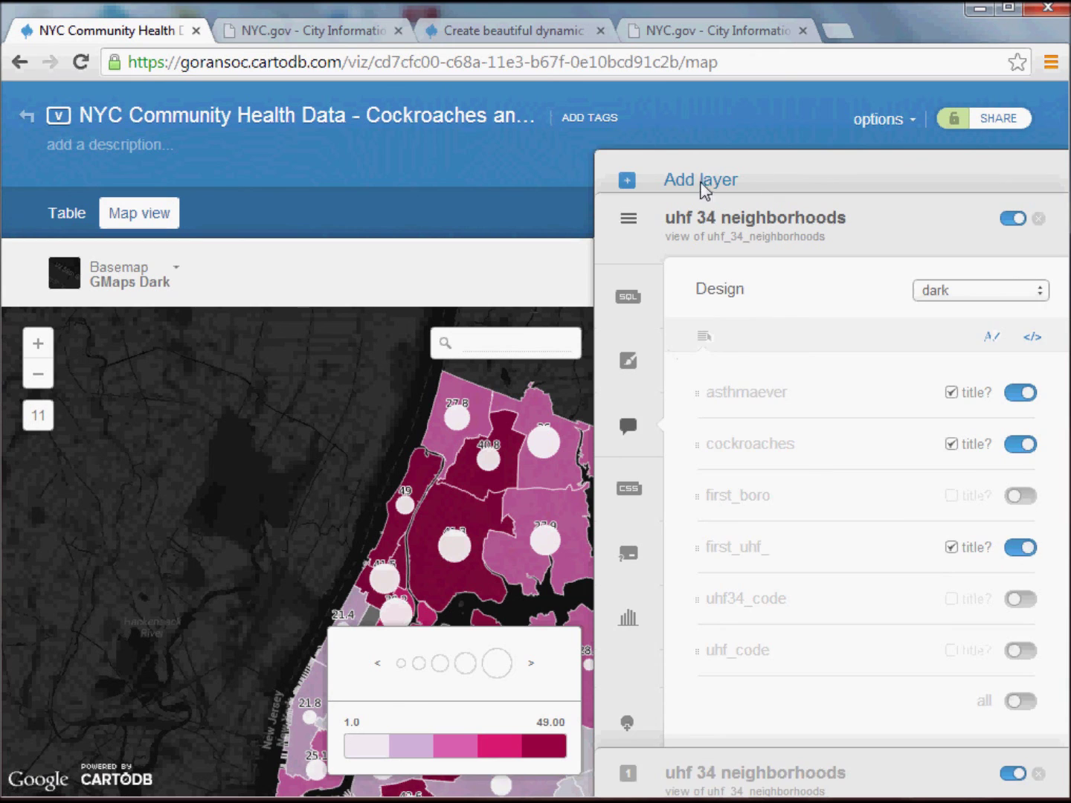
Test the restyled infowindow on the South Bronx bubble with the layer settings collapsed, and close it
left_click(454, 549)
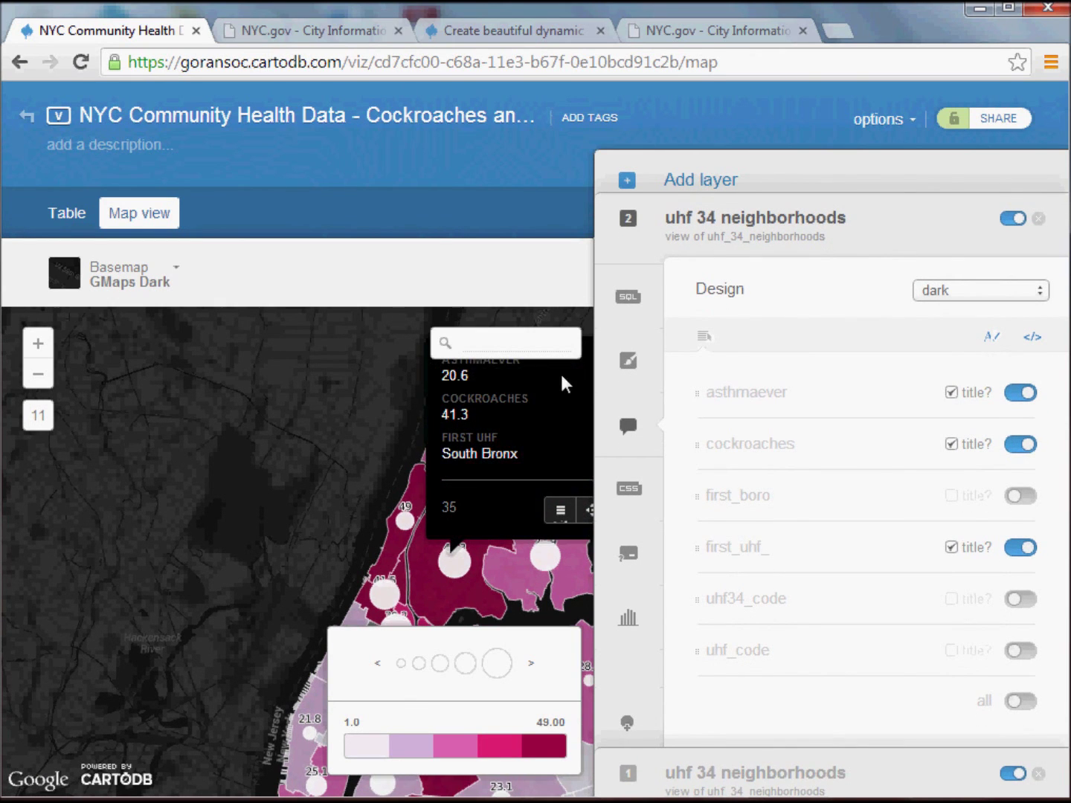
left_click(692, 242)
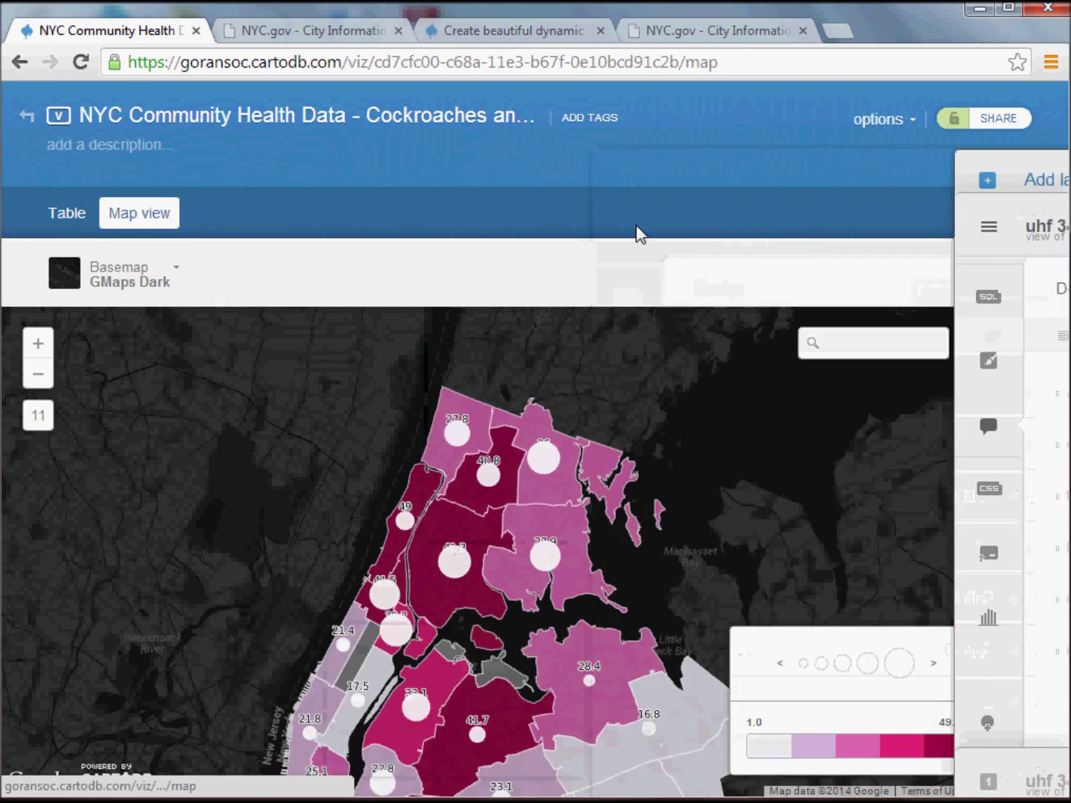
left_click(452, 563)
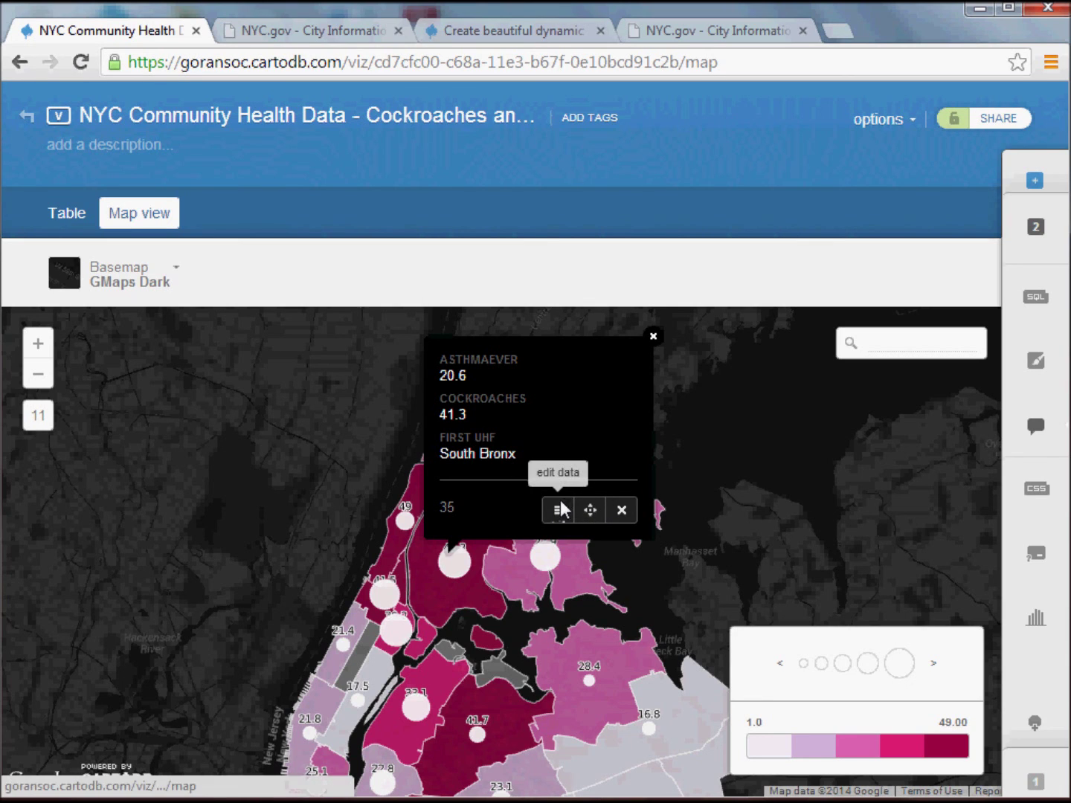
left_click(652, 337)
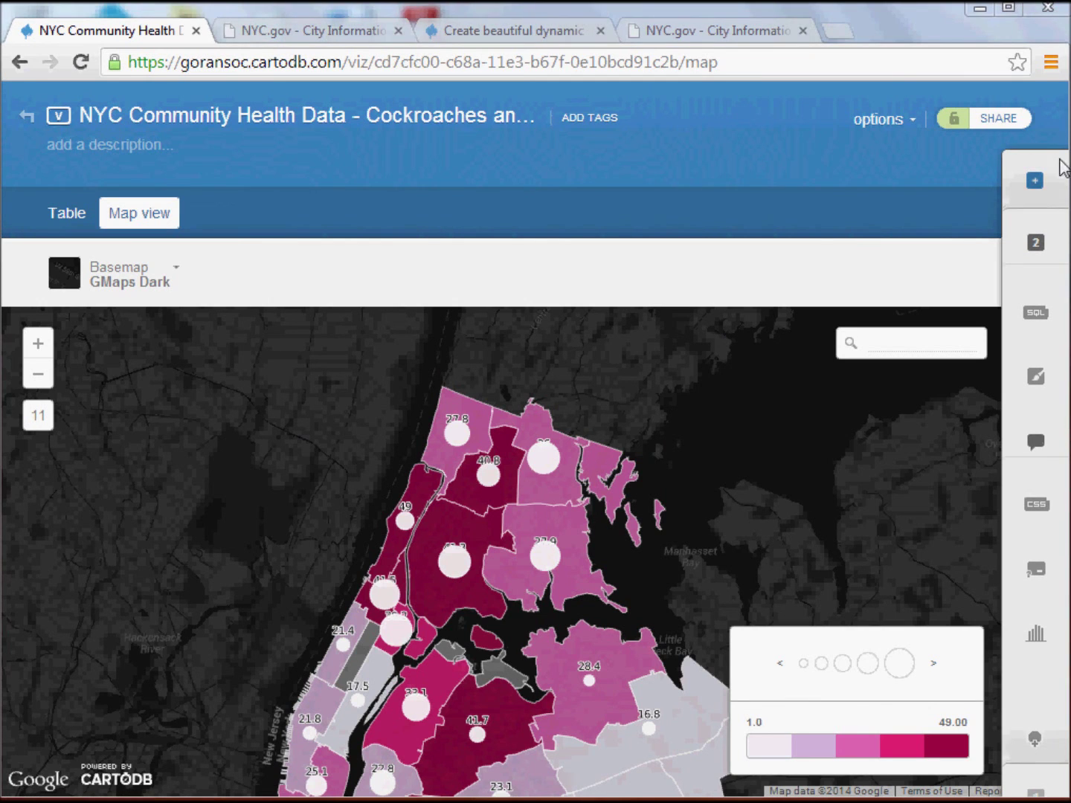
Open the visualization's share settings and select its public URL
left_click(994, 118)
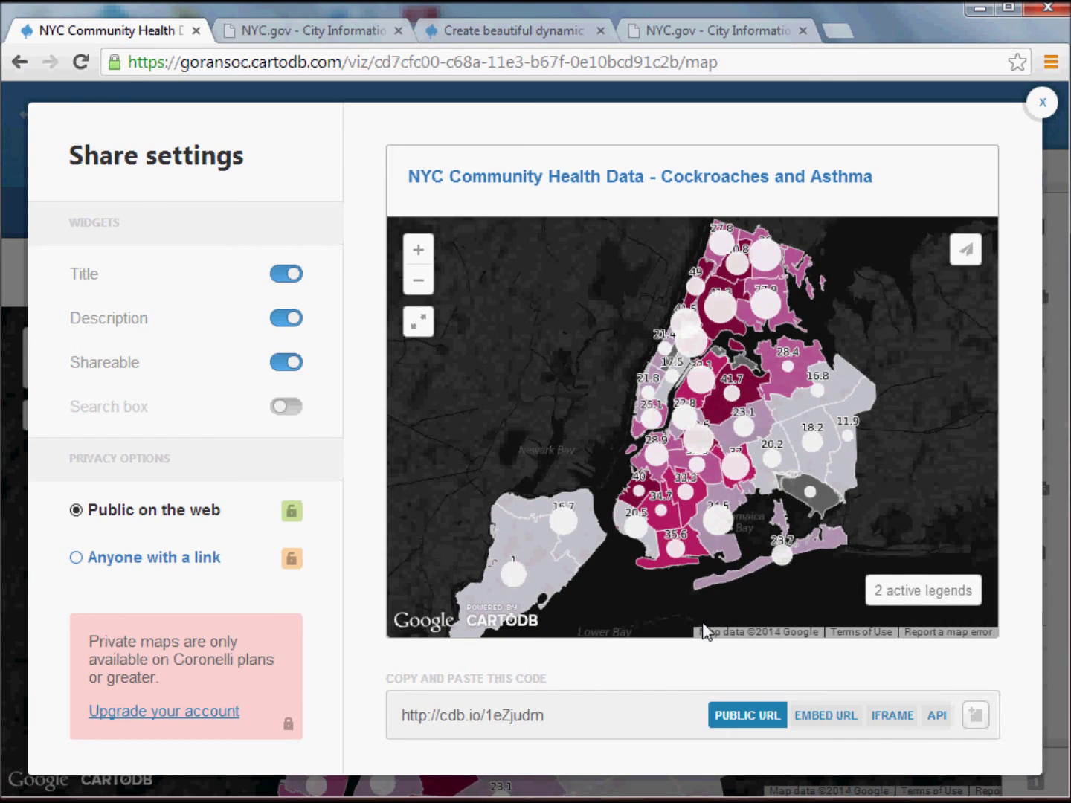
left_click(521, 722)
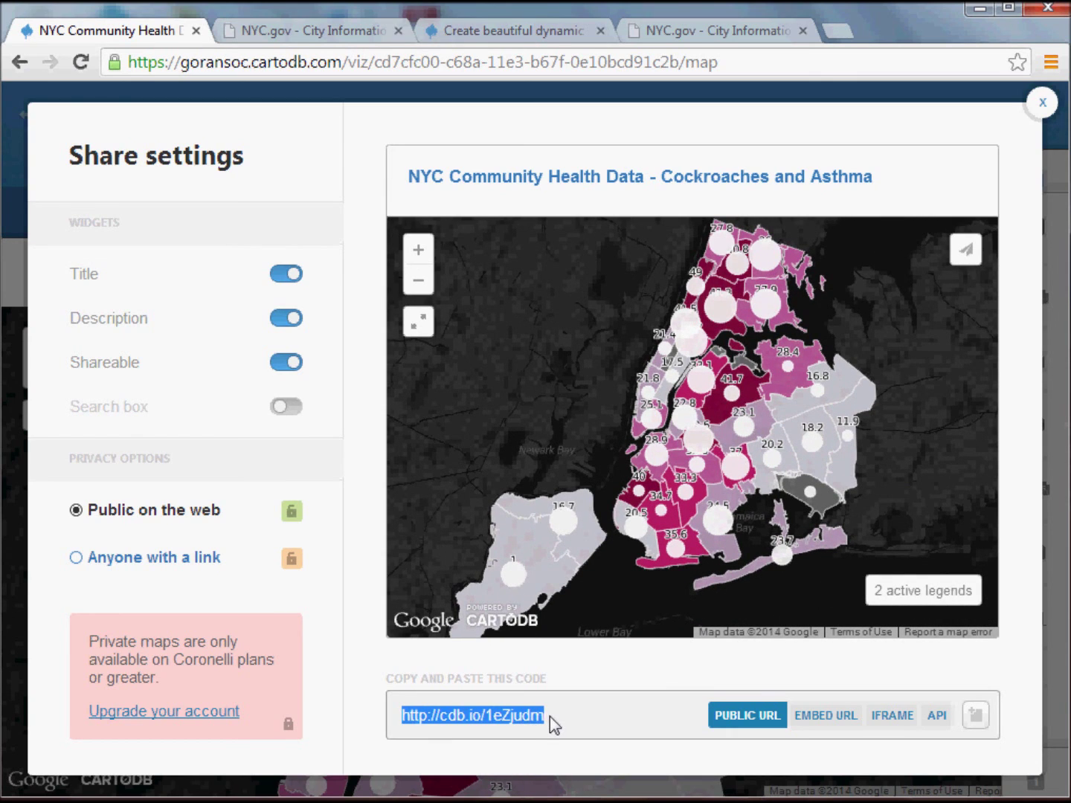